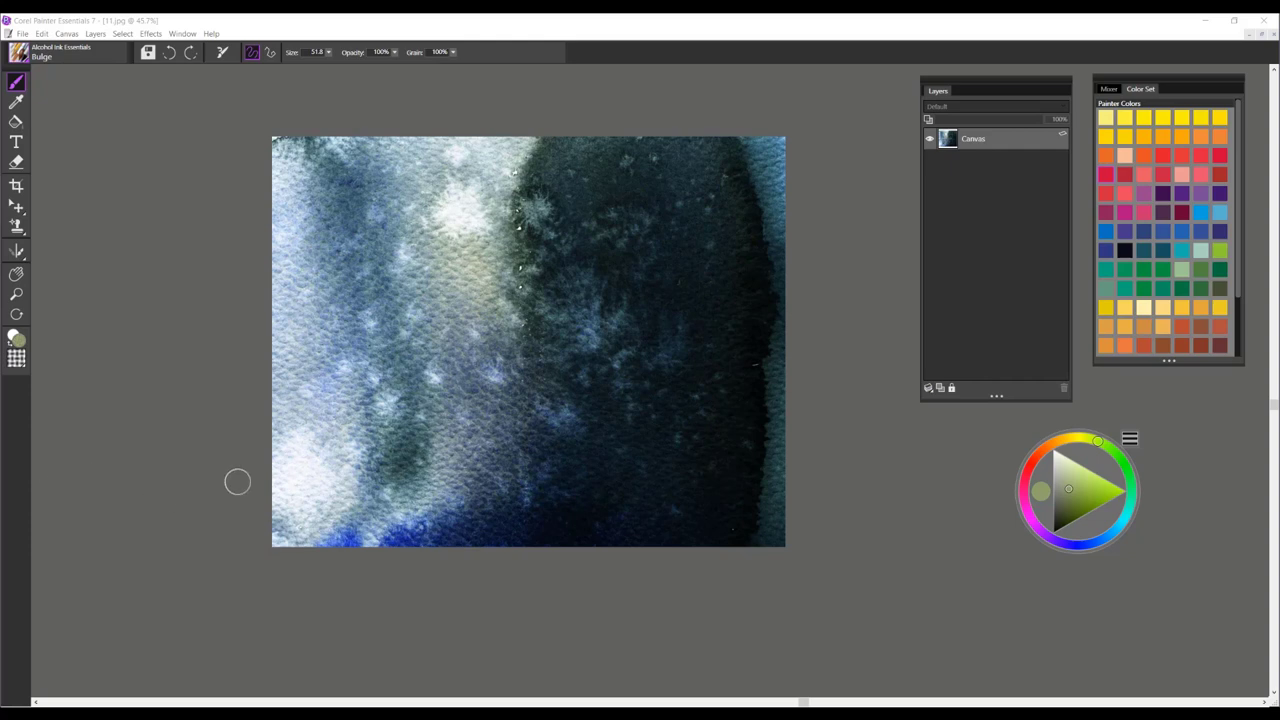
Step: Pick the Alcohol Ink Bulge brush and bulge small bubbles plus one large bubble into the upper part of the painting
{"action": "scroll", "coordinate": [238, 482], "scroll_direction": "up", "scroll_amount": 1}
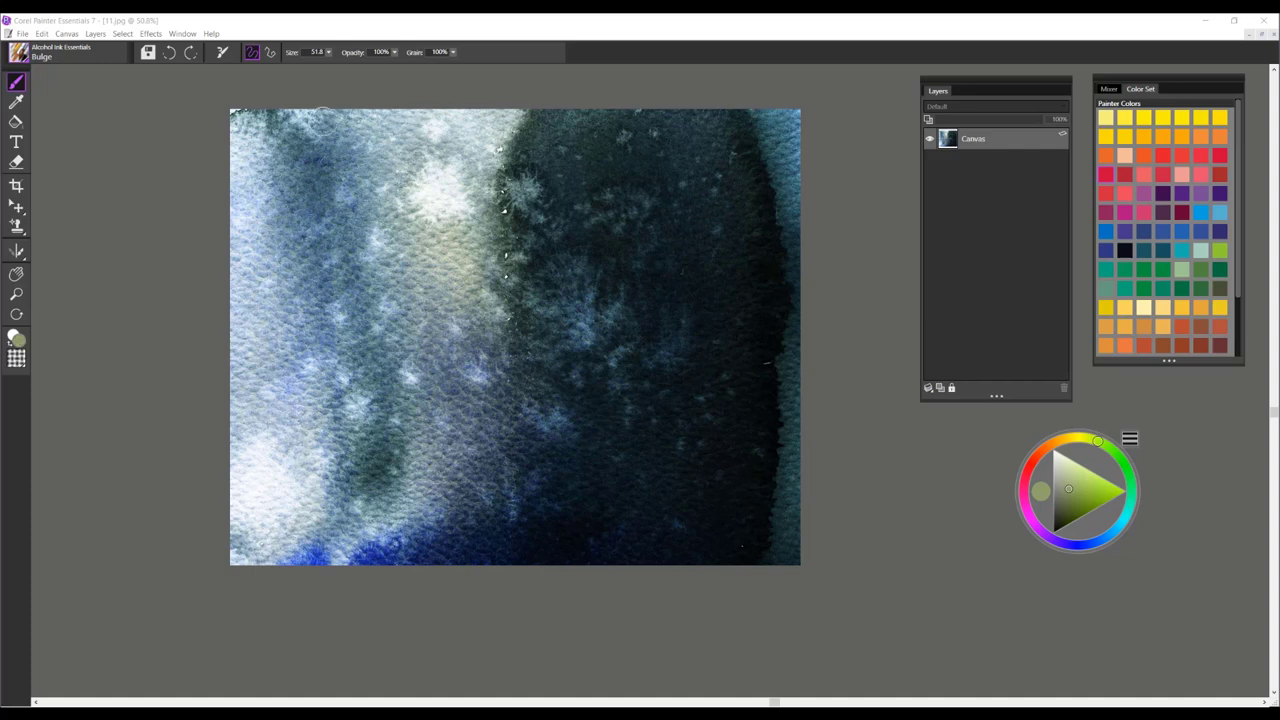
{"action": "left_click", "coordinate": [28, 60]}
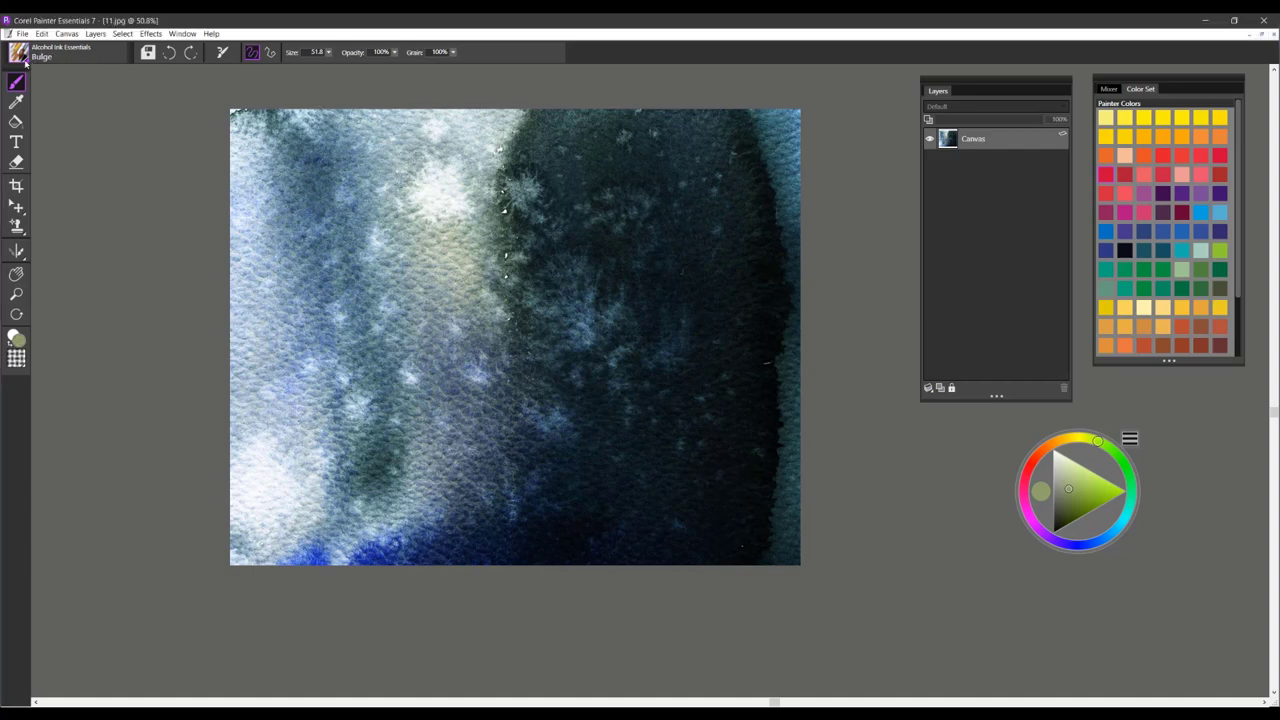
{"action": "left_click", "coordinate": [189, 137]}
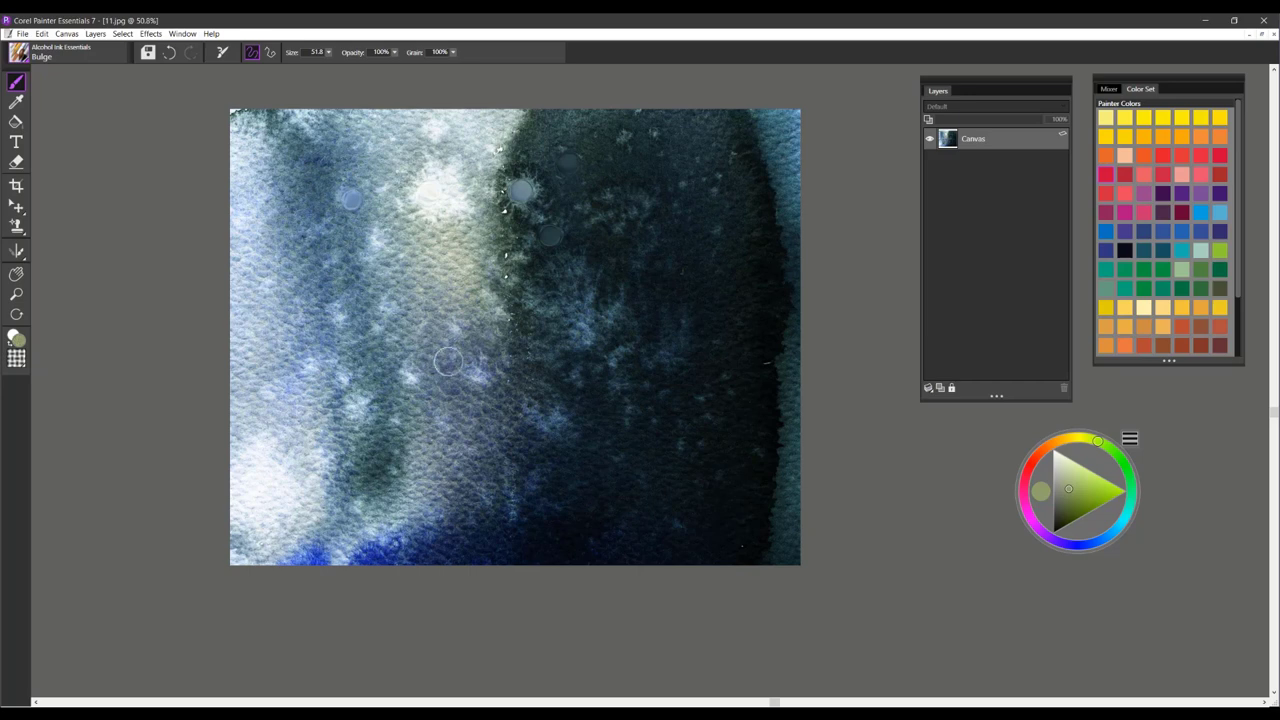
{"action": "mouse_move", "coordinate": [609, 226]}
{"action": "left_mouse_down"}
{"action": "mouse_move", "coordinate": [643, 196]}
{"action": "mouse_move", "coordinate": [611, 226]}
{"action": "left_mouse_up"}
{"action": "left_click", "coordinate": [618, 219]}
Step: Add large Bulge bubbles at brush size 181.3 in the pale centre-left, dark centre, upper-right and lower-left areas of the painting
{"action": "scroll", "coordinate": [810, 209], "scroll_direction": "up", "scroll_amount": 3}
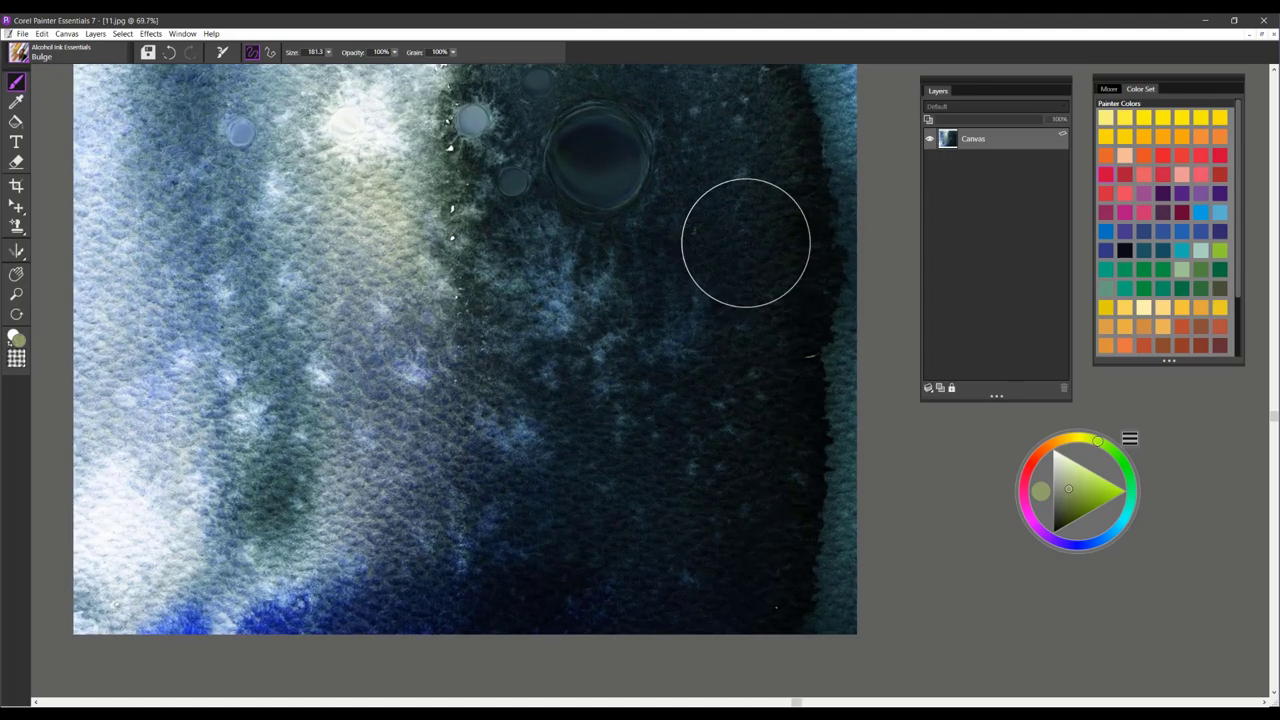
{"action": "left_click_drag", "start_coordinate": [715, 294], "coordinate": [789, 346]}
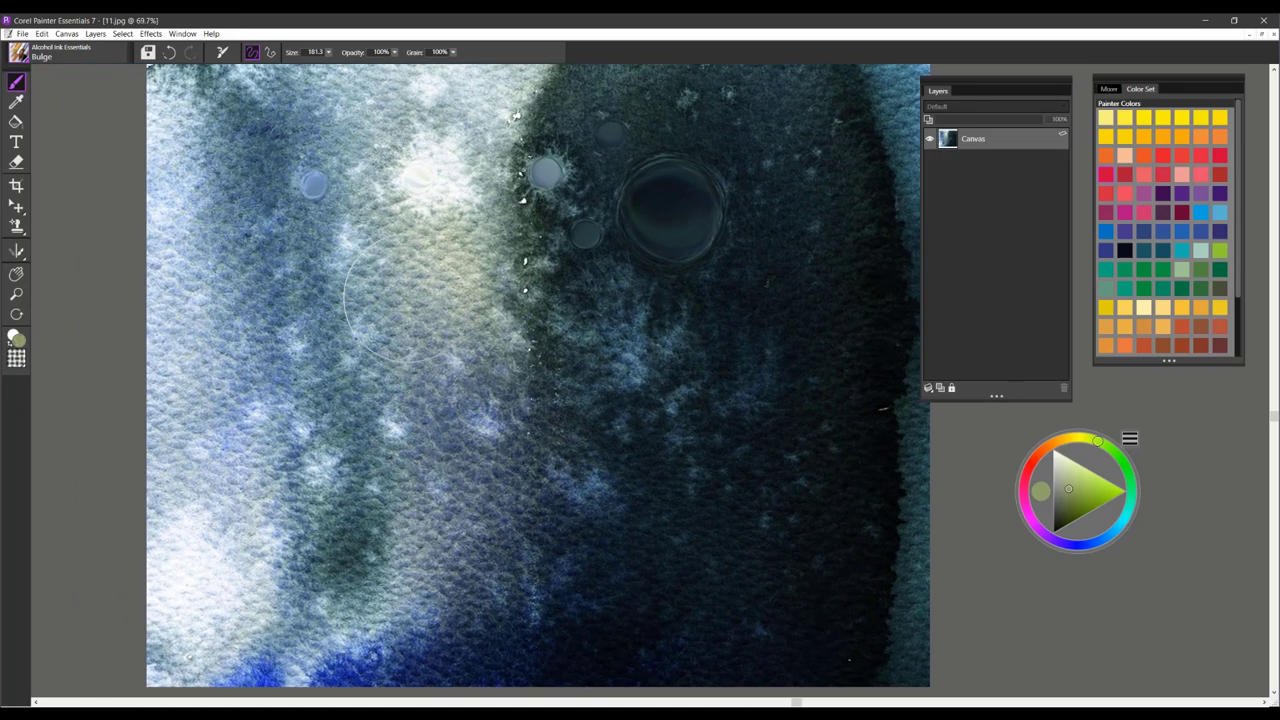
{"action": "left_click_drag", "start_coordinate": [412, 299], "coordinate": [386, 300]}
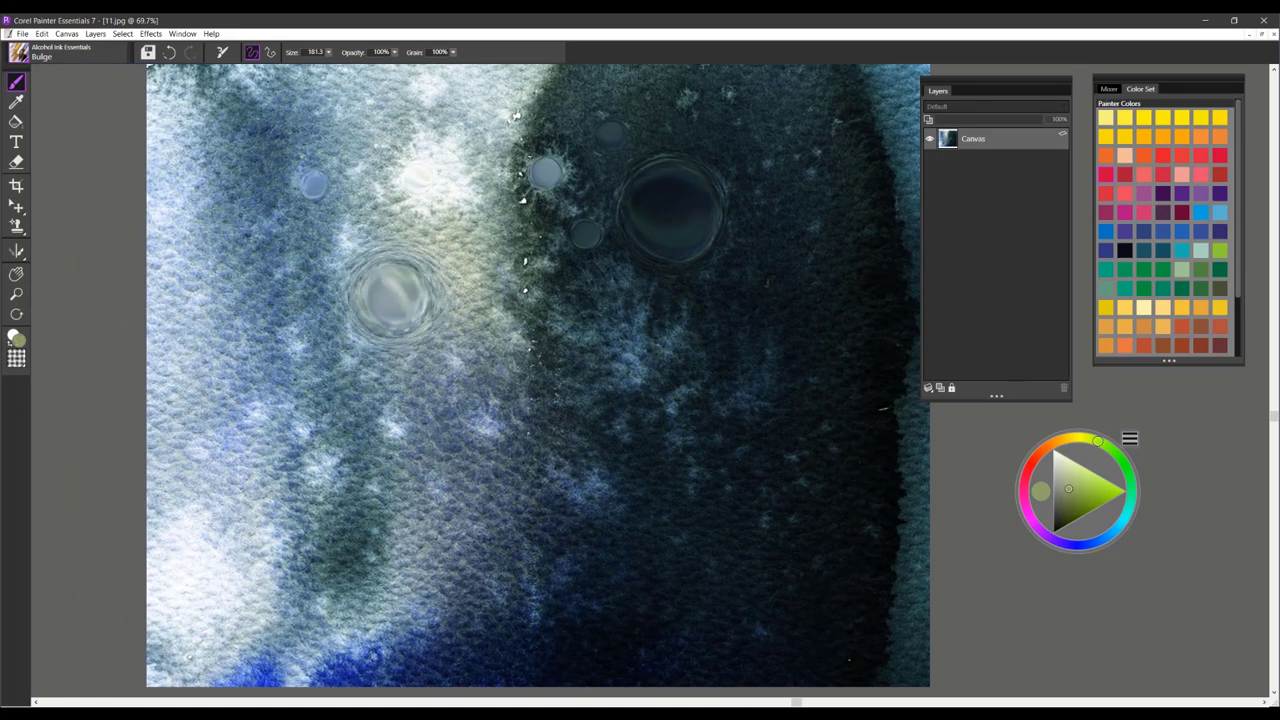
{"action": "left_click_drag", "start_coordinate": [605, 316], "coordinate": [600, 320]}
{"action": "left_click_drag", "start_coordinate": [805, 148], "coordinate": [801, 143]}
{"action": "left_click_drag", "start_coordinate": [278, 484], "coordinate": [278, 484]}
Step: Reduce the Bulge brush and add smaller bubbles, including size 107.8 ones in the upper left and the dark centre
{"action": "left_click_drag", "start_coordinate": [450, 455], "coordinate": [464, 447], "text": "ctrl+alt"}
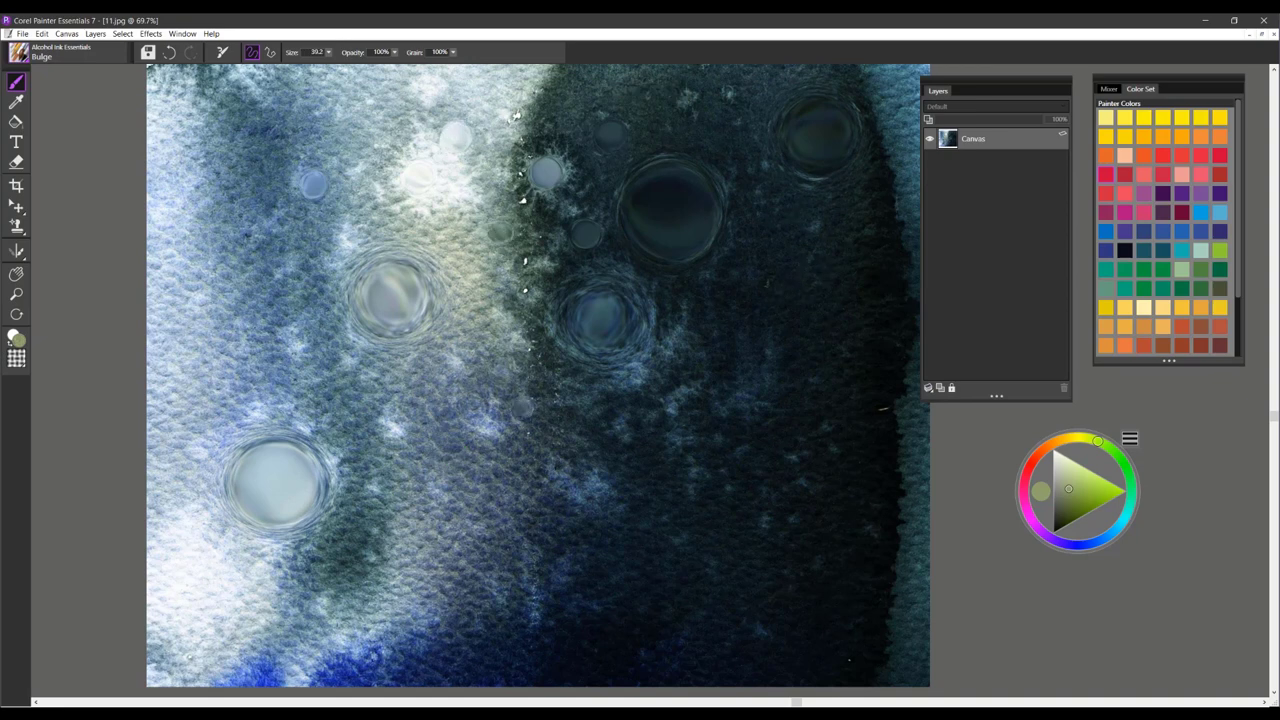
{"action": "mouse_move", "coordinate": [768, 358]}
{"action": "left_mouse_down", "text": "ctrl+alt"}
{"action": "mouse_move", "coordinate": [746, 392]}
{"action": "mouse_move", "coordinate": [756, 382]}
{"action": "left_mouse_up", "text": "ctrl+alt"}
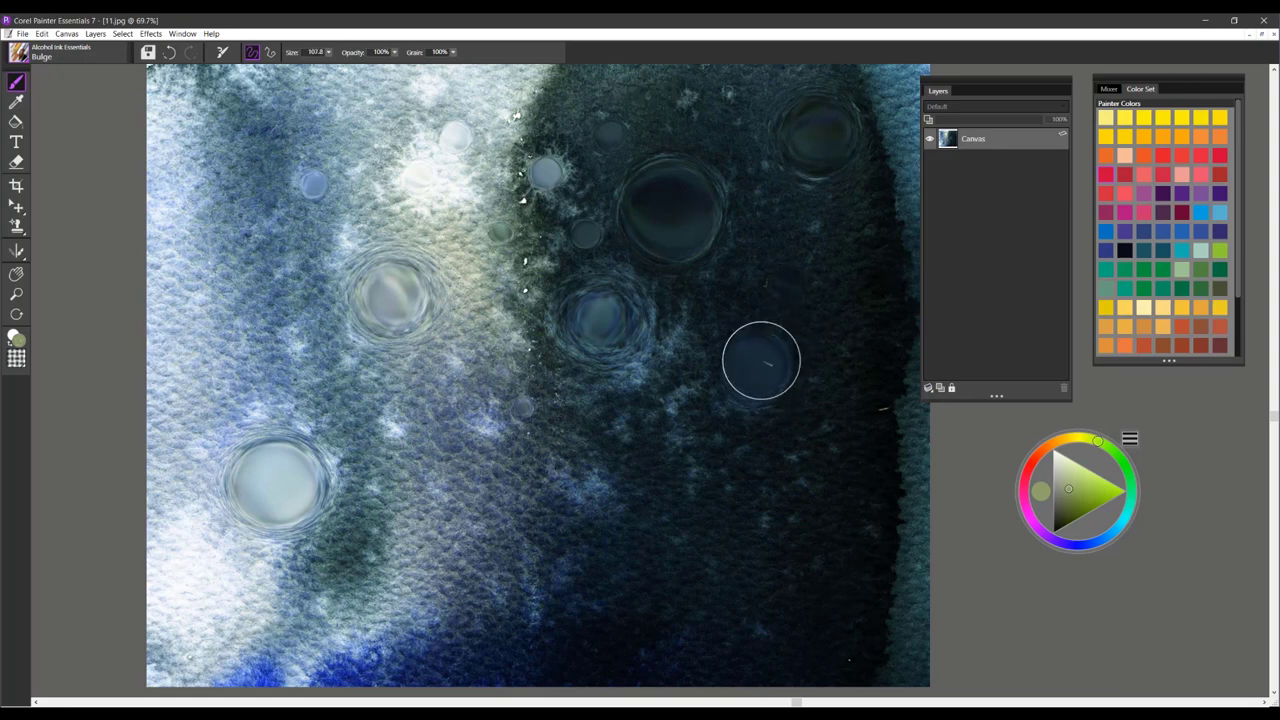
{"action": "left_click", "coordinate": [280, 115]}
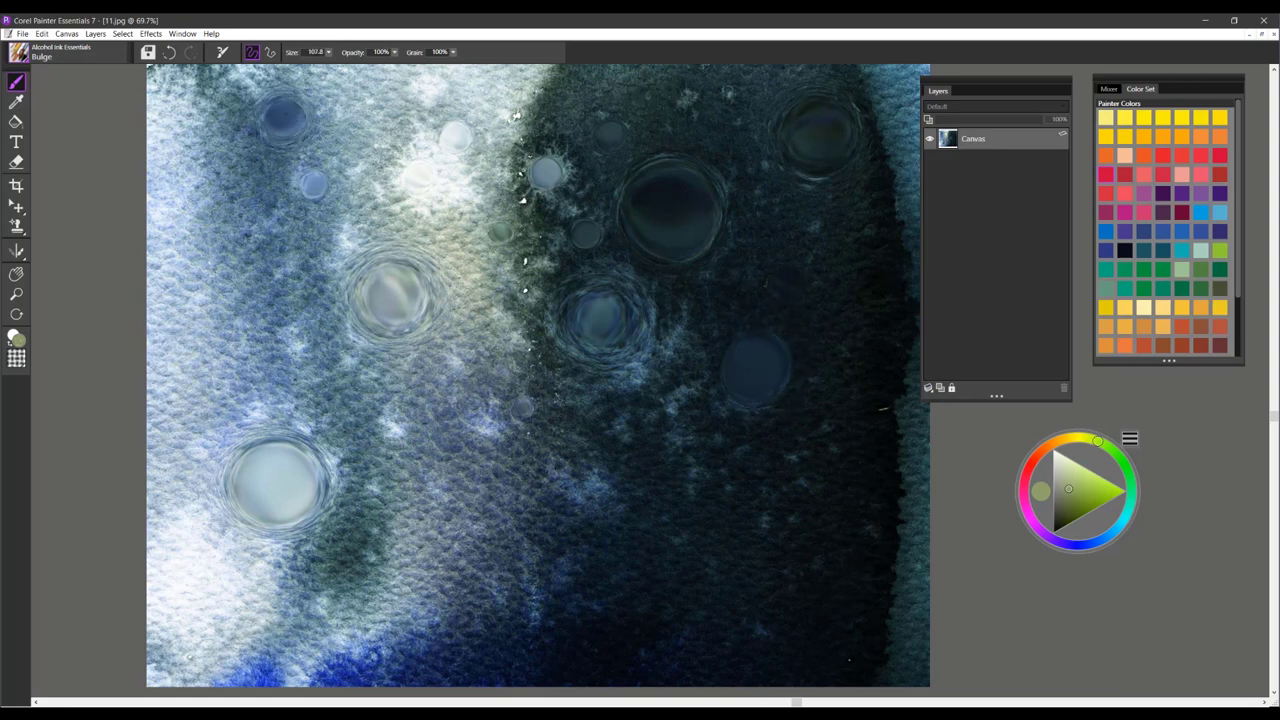
{"action": "left_click", "coordinate": [386, 90]}
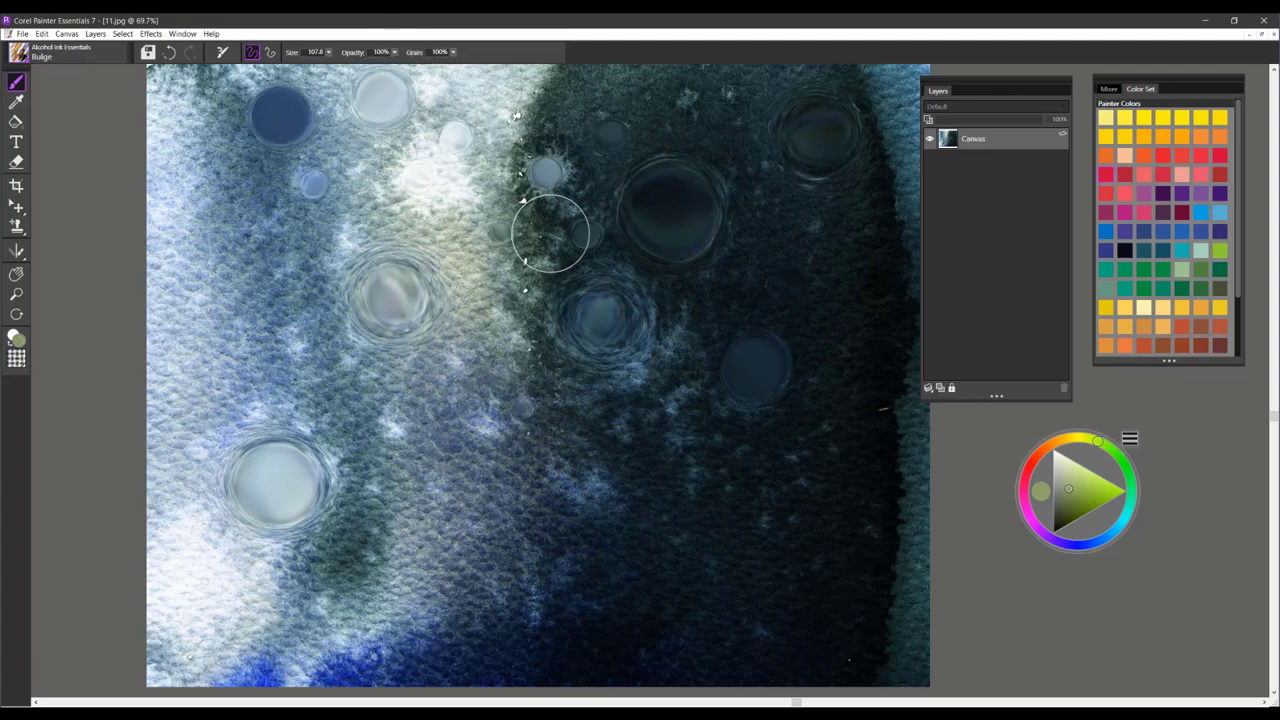
{"action": "left_click", "coordinate": [590, 385]}
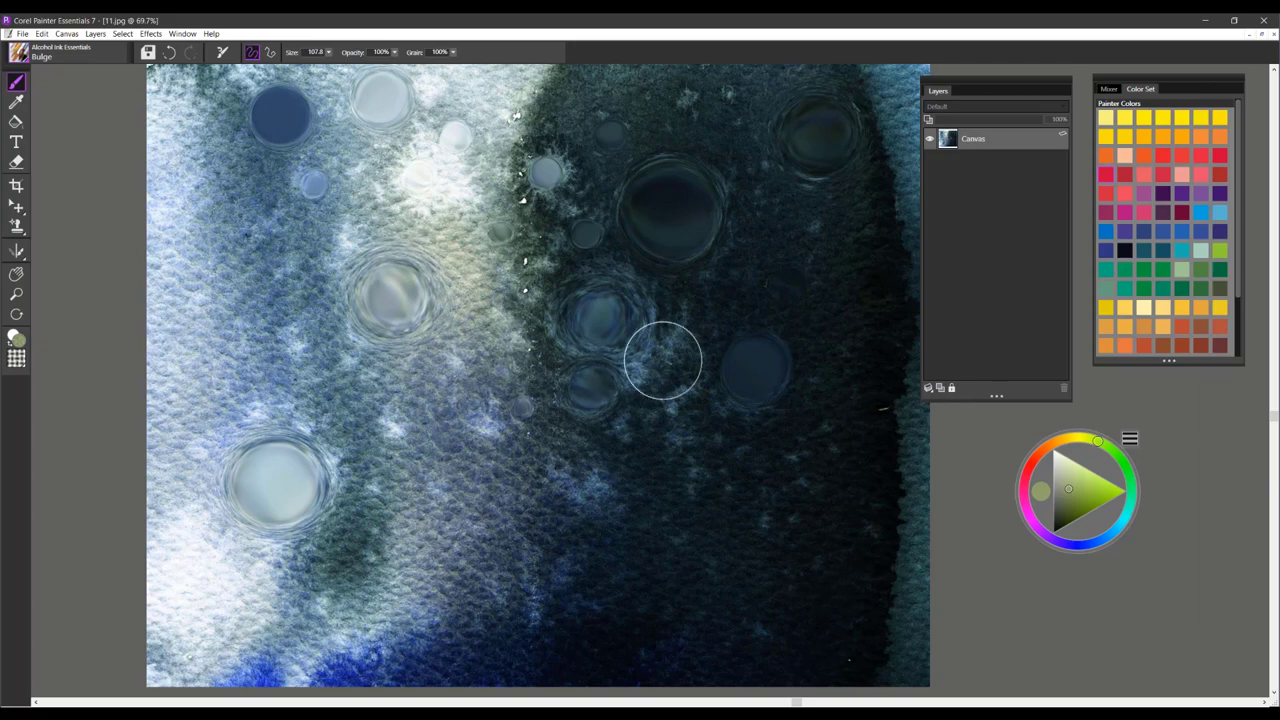
Step: Switch to the Grainy Pour brush, enlarge it to size 167.4 and sample a near-black colour from the painting
{"action": "left_click", "coordinate": [27, 60]}
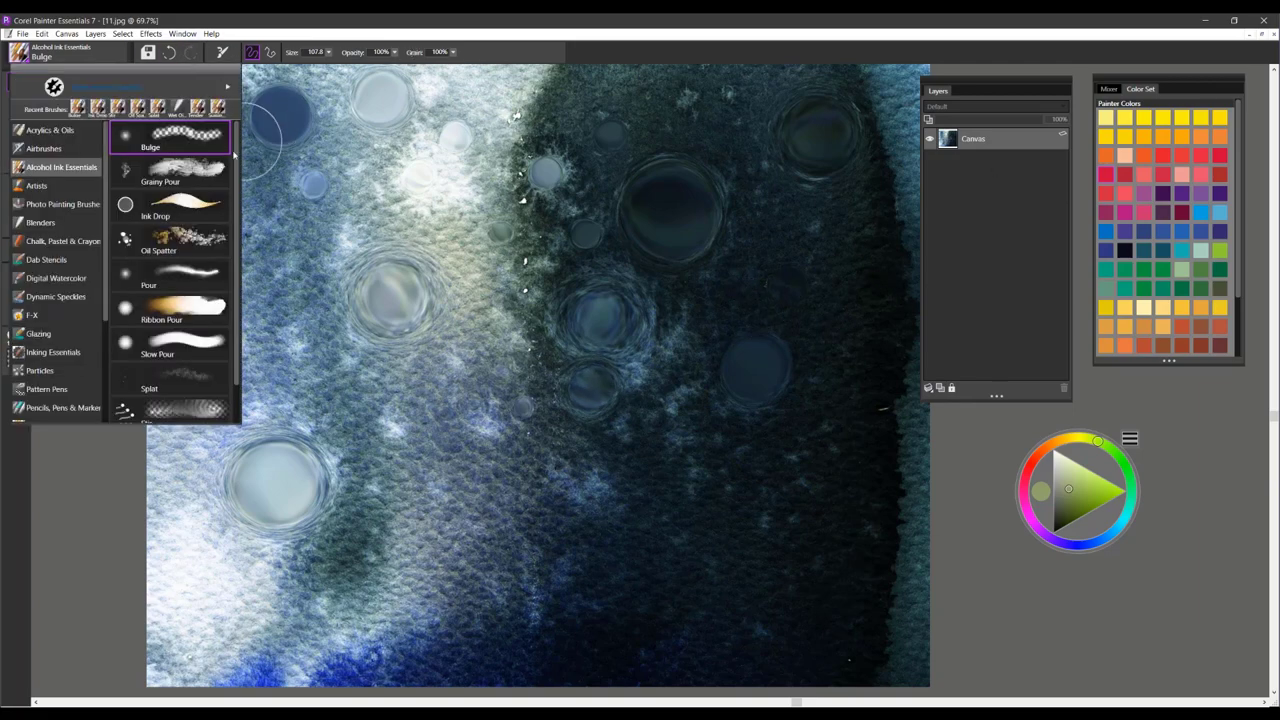
{"action": "left_click", "coordinate": [183, 175]}
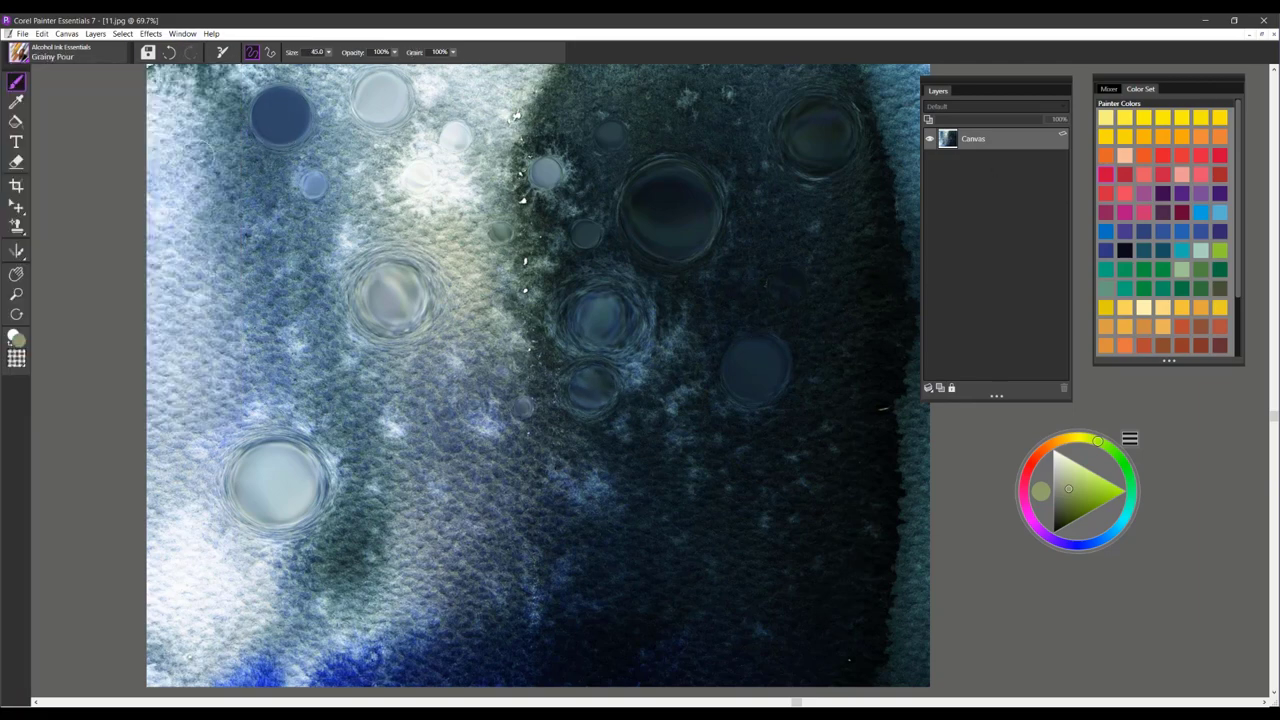
{"action": "key", "text": "ctrl+minus"}
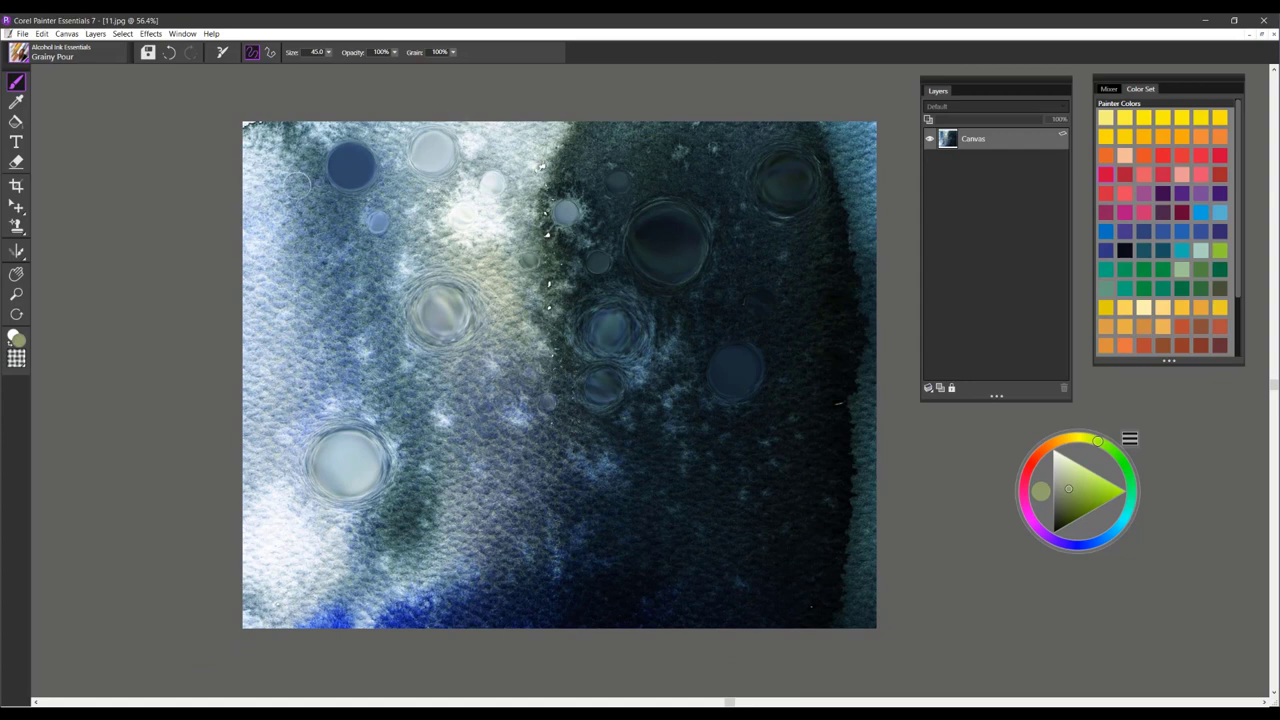
{"action": "mouse_move", "coordinate": [290, 190]}
{"action": "left_mouse_down"}
{"action": "mouse_move", "coordinate": [325, 212]}
{"action": "mouse_move", "coordinate": [318, 249]}
{"action": "left_mouse_up"}
{"action": "left_click_drag", "start_coordinate": [314, 215], "coordinate": [357, 188], "text": "ctrl+alt"}
{"action": "left_click", "coordinate": [556, 180], "text": "alt"}
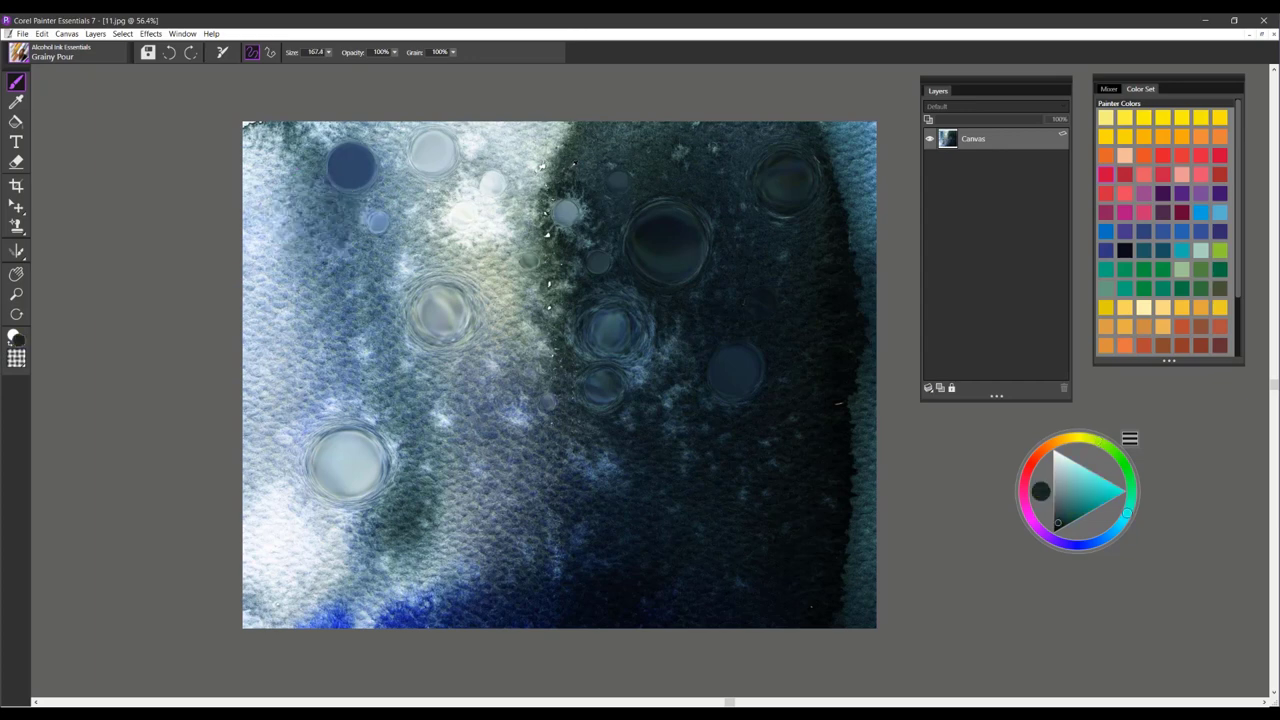
Step: Pour dark grainy strokes diagonally from the painting's upper left to its lower right and blend sampled dark blue into the centre
{"action": "mouse_move", "coordinate": [271, 171]}
{"action": "left_mouse_down"}
{"action": "mouse_move", "coordinate": [355, 198]}
{"action": "mouse_move", "coordinate": [360, 224]}
{"action": "mouse_move", "coordinate": [449, 324]}
{"action": "mouse_move", "coordinate": [469, 381]}
{"action": "mouse_move", "coordinate": [558, 449]}
{"action": "mouse_move", "coordinate": [670, 482]}
{"action": "mouse_move", "coordinate": [856, 585]}
{"action": "mouse_move", "coordinate": [850, 490]}
{"action": "left_mouse_up"}
{"action": "mouse_move", "coordinate": [840, 540]}
{"action": "left_mouse_down"}
{"action": "mouse_move", "coordinate": [720, 560]}
{"action": "mouse_move", "coordinate": [580, 500]}
{"action": "mouse_move", "coordinate": [514, 443]}
{"action": "mouse_move", "coordinate": [490, 310]}
{"action": "mouse_move", "coordinate": [420, 185]}
{"action": "mouse_move", "coordinate": [366, 200]}
{"action": "mouse_move", "coordinate": [325, 190]}
{"action": "mouse_move", "coordinate": [281, 240]}
{"action": "mouse_move", "coordinate": [480, 250]}
{"action": "mouse_move", "coordinate": [295, 180]}
{"action": "mouse_move", "coordinate": [530, 310]}
{"action": "left_mouse_up"}
{"action": "left_click", "coordinate": [748, 343], "text": "alt"}
{"action": "left_click_drag", "start_coordinate": [690, 350], "coordinate": [668, 377]}
{"action": "left_click", "coordinate": [668, 377], "text": "alt"}
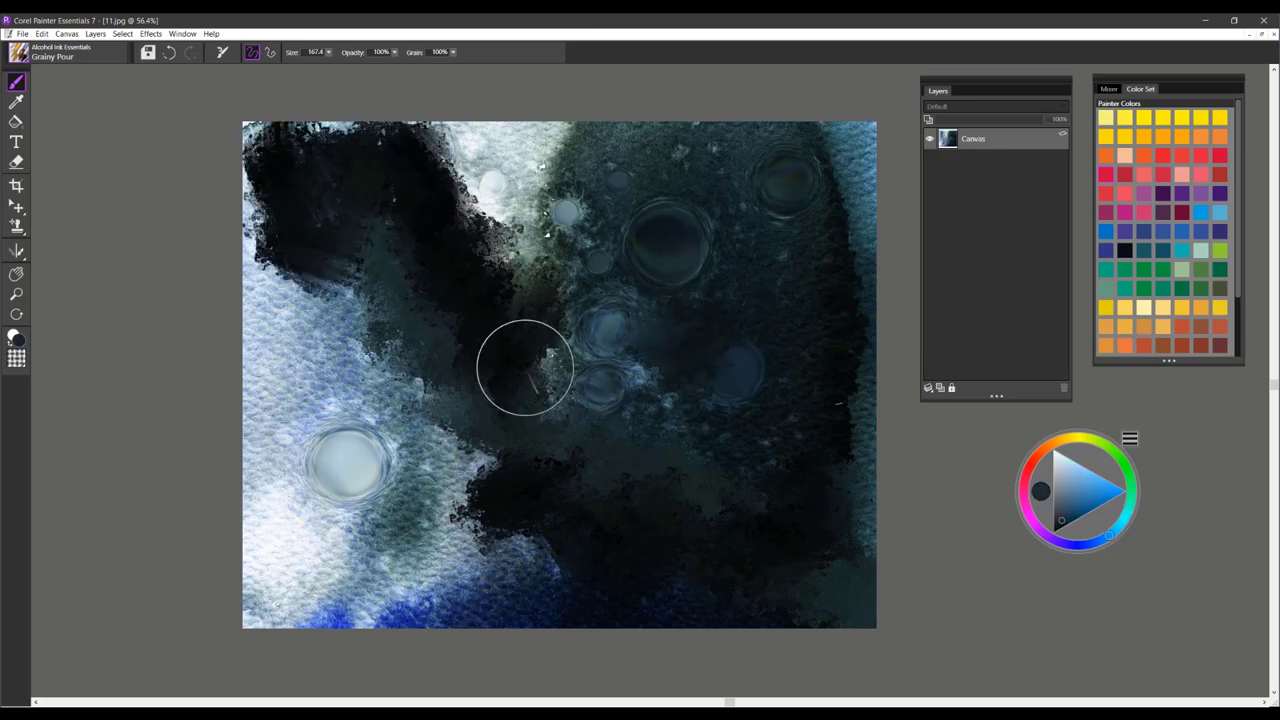
Step: Sample pale lavender and slate blue, and pour both diagonally from the painting's left middle toward the lower right
{"action": "left_click", "coordinate": [268, 412], "text": "alt"}
{"action": "mouse_move", "coordinate": [346, 366]}
{"action": "left_mouse_down"}
{"action": "mouse_move", "coordinate": [391, 364]}
{"action": "mouse_move", "coordinate": [436, 381]}
{"action": "mouse_move", "coordinate": [456, 451]}
{"action": "mouse_move", "coordinate": [528, 503]}
{"action": "mouse_move", "coordinate": [700, 583]}
{"action": "left_mouse_up"}
{"action": "left_click", "coordinate": [539, 579], "text": "alt"}
{"action": "left_click_drag", "start_coordinate": [515, 525], "coordinate": [710, 590]}
Step: Sample the teal blue at the upper-right edge and pour it there and over the dark upper-left area
{"action": "left_click", "coordinate": [842, 170], "text": "alt"}
{"action": "left_click_drag", "start_coordinate": [840, 175], "coordinate": [828, 228]}
{"action": "left_click", "coordinate": [449, 245]}
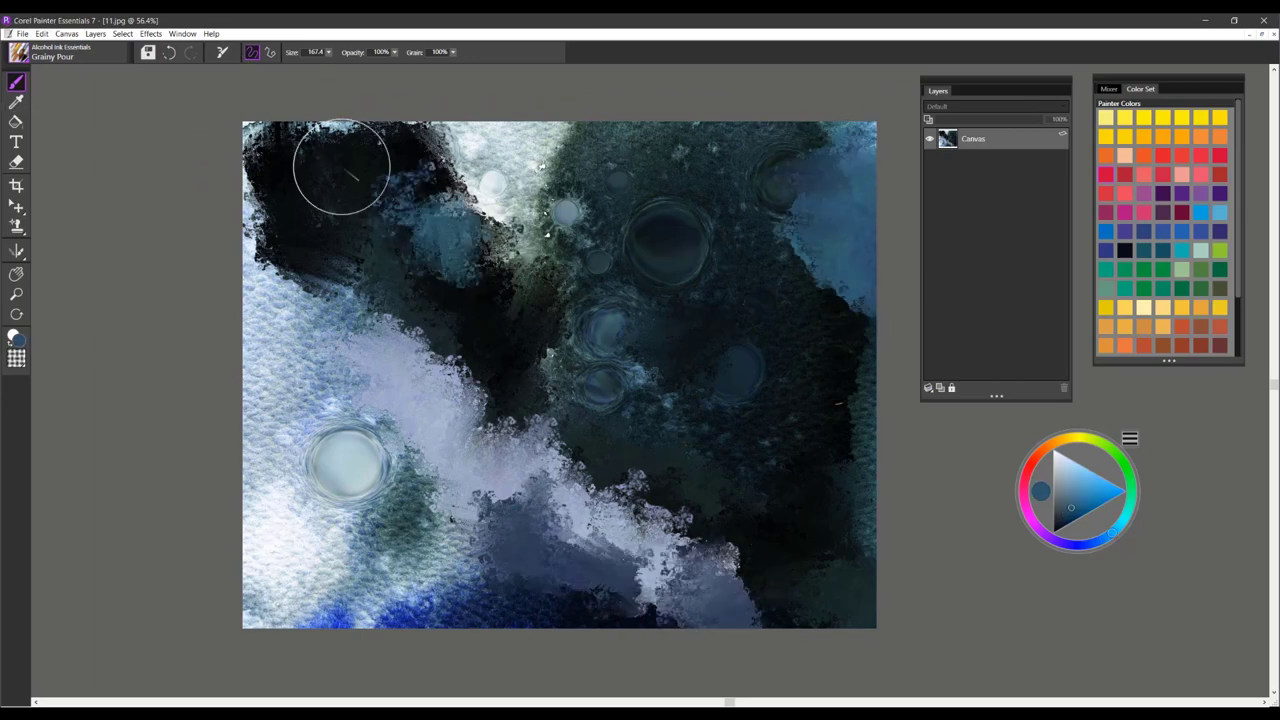
{"action": "mouse_move", "coordinate": [341, 172]}
{"action": "left_mouse_down"}
{"action": "mouse_move", "coordinate": [401, 165]}
{"action": "mouse_move", "coordinate": [402, 177]}
{"action": "mouse_move", "coordinate": [460, 145]}
{"action": "left_mouse_up"}
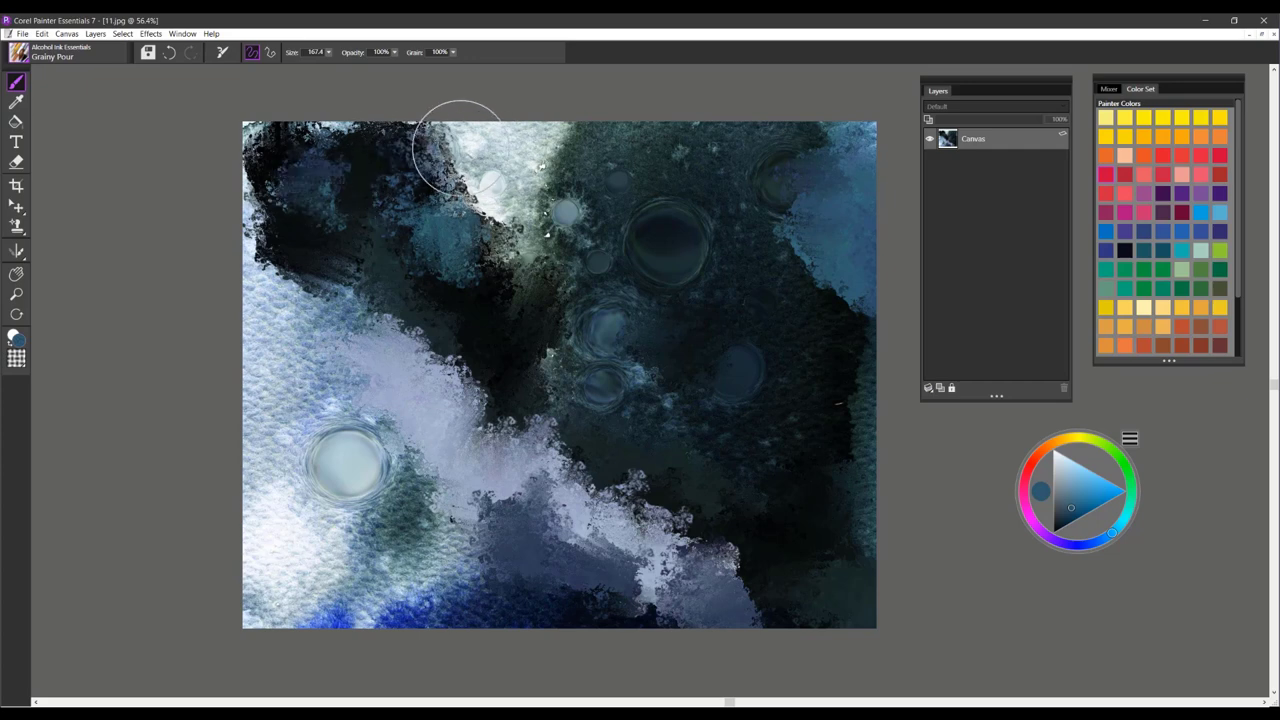
Step: Switch to the Ink Drop brush and add a new layer above the canvas
{"action": "left_click", "coordinate": [20, 55]}
{"action": "left_click", "coordinate": [180, 210]}
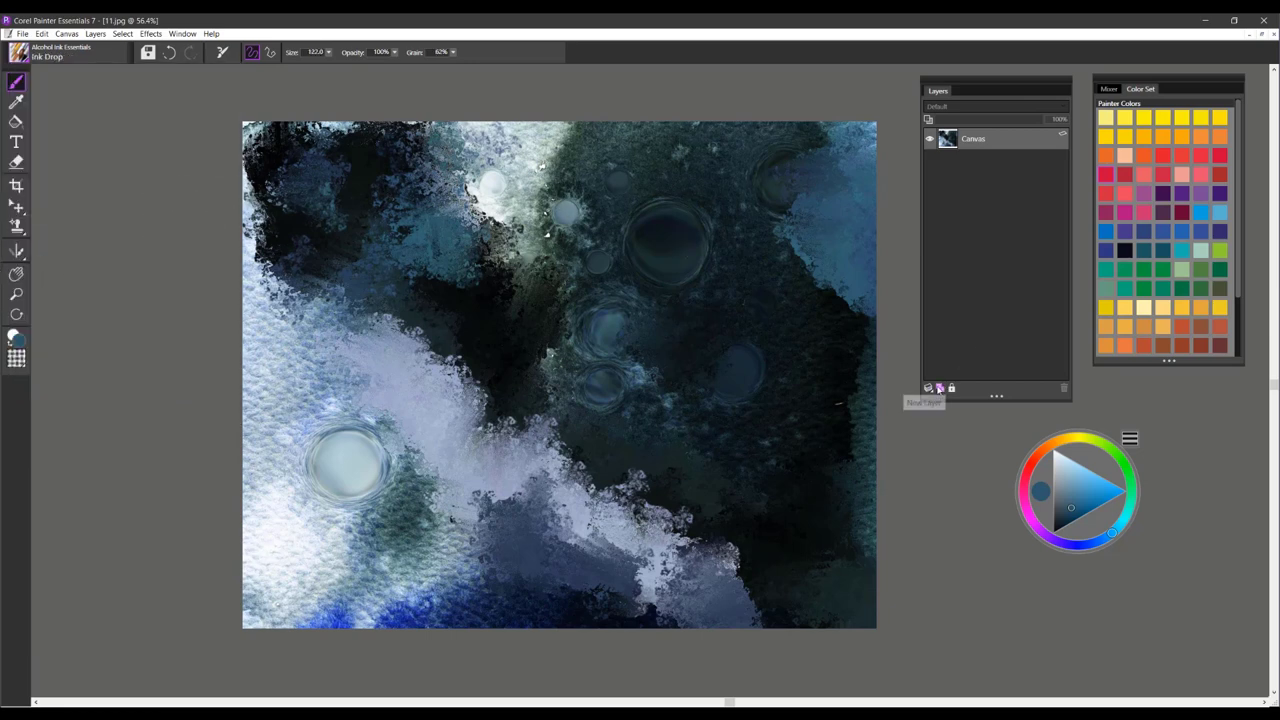
{"action": "left_click", "coordinate": [939, 388]}
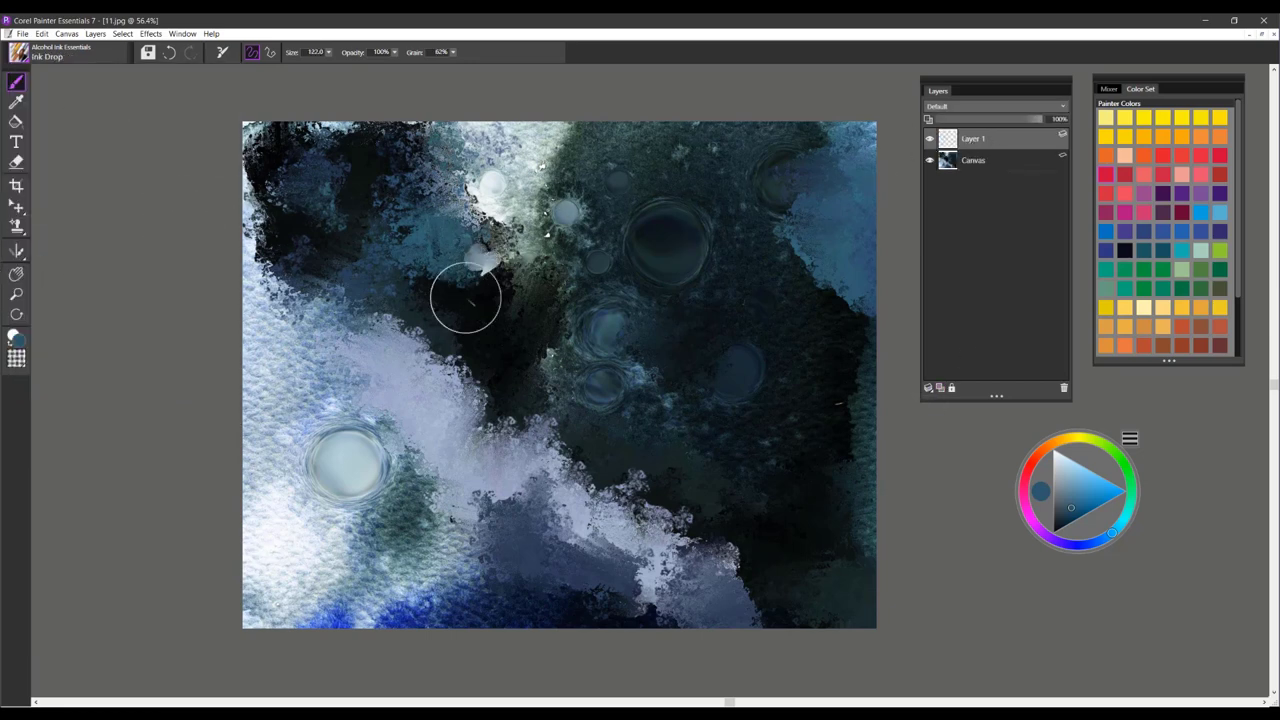
Step: Place blue ink drops at brush size 122.0 across the upper and middle parts of the painting on the new layer
{"action": "left_click", "coordinate": [406, 284]}
{"action": "left_click", "coordinate": [408, 226]}
{"action": "left_click", "coordinate": [516, 316]}
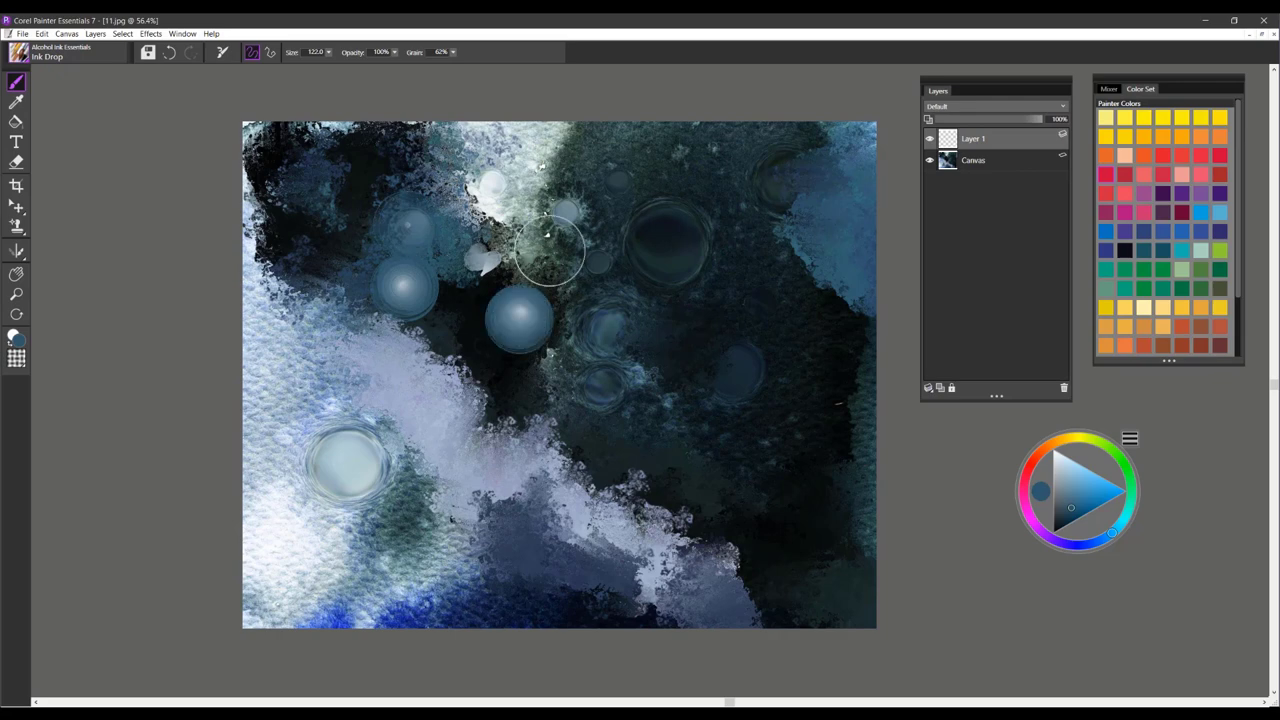
{"action": "left_click", "coordinate": [538, 178]}
{"action": "left_click", "coordinate": [632, 170]}
{"action": "left_click", "coordinate": [708, 256]}
{"action": "left_click", "coordinate": [516, 388]}
{"action": "left_click", "coordinate": [280, 356]}
{"action": "left_click", "coordinate": [345, 198]}
{"action": "left_click", "coordinate": [665, 345]}
Step: Enlarge the Ink Drop brush to size 262.6 and add large blue drops at the lower centre, left middle and upper middle
{"action": "left_click_drag", "start_coordinate": [790, 320], "coordinate": [836, 291]}
{"action": "left_click", "coordinate": [680, 440]}
{"action": "left_click", "coordinate": [570, 500]}
{"action": "left_click", "coordinate": [377, 368]}
{"action": "left_click", "coordinate": [470, 183]}
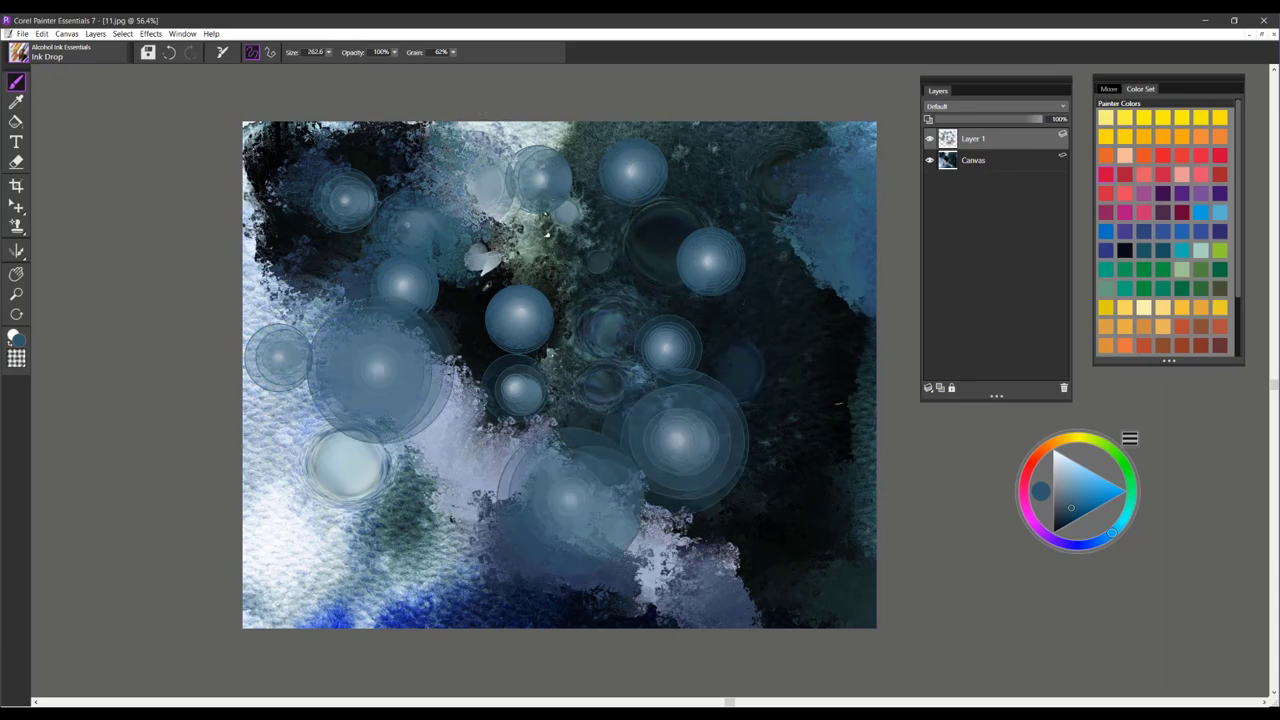
Step: Sample near-black and place dark ink drops of varying size around the centre, right side, lower left and upper left
{"action": "left_click", "coordinate": [590, 250], "text": "alt"}
{"action": "left_click", "coordinate": [593, 248]}
{"action": "left_click", "coordinate": [749, 289]}
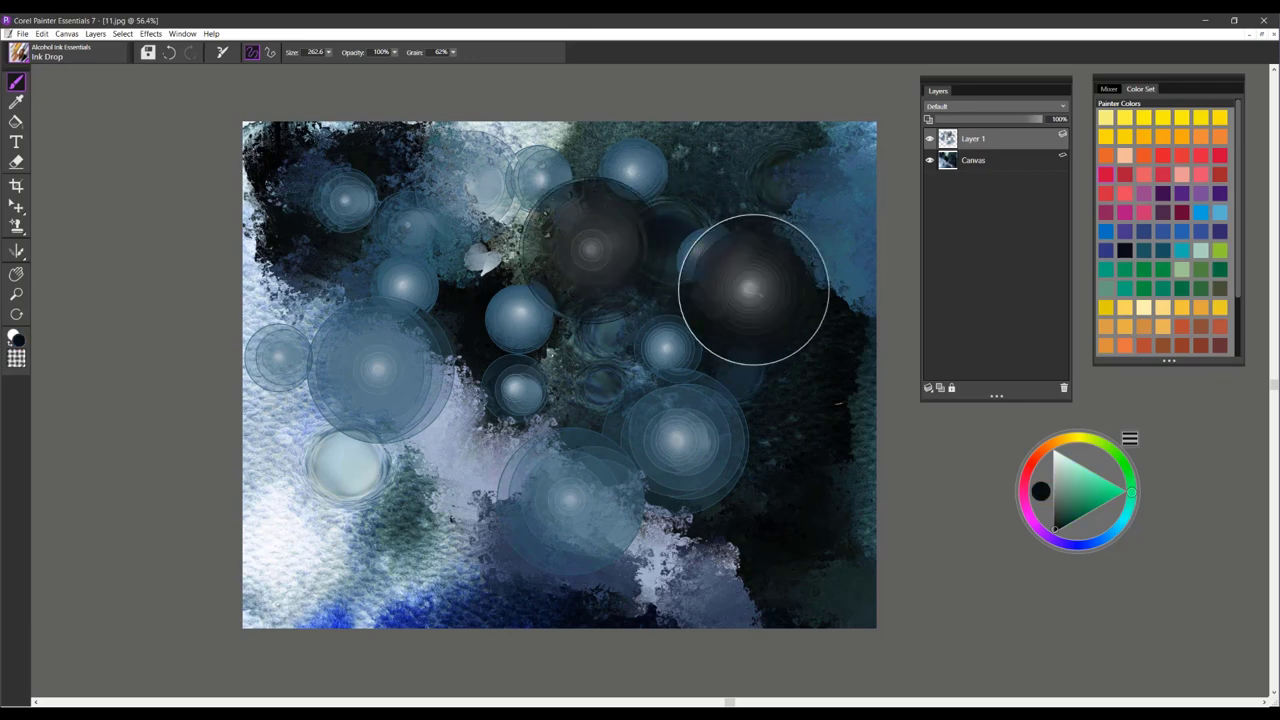
{"action": "left_click", "coordinate": [797, 398]}
{"action": "left_click", "coordinate": [497, 438]}
{"action": "left_click", "coordinate": [370, 545]}
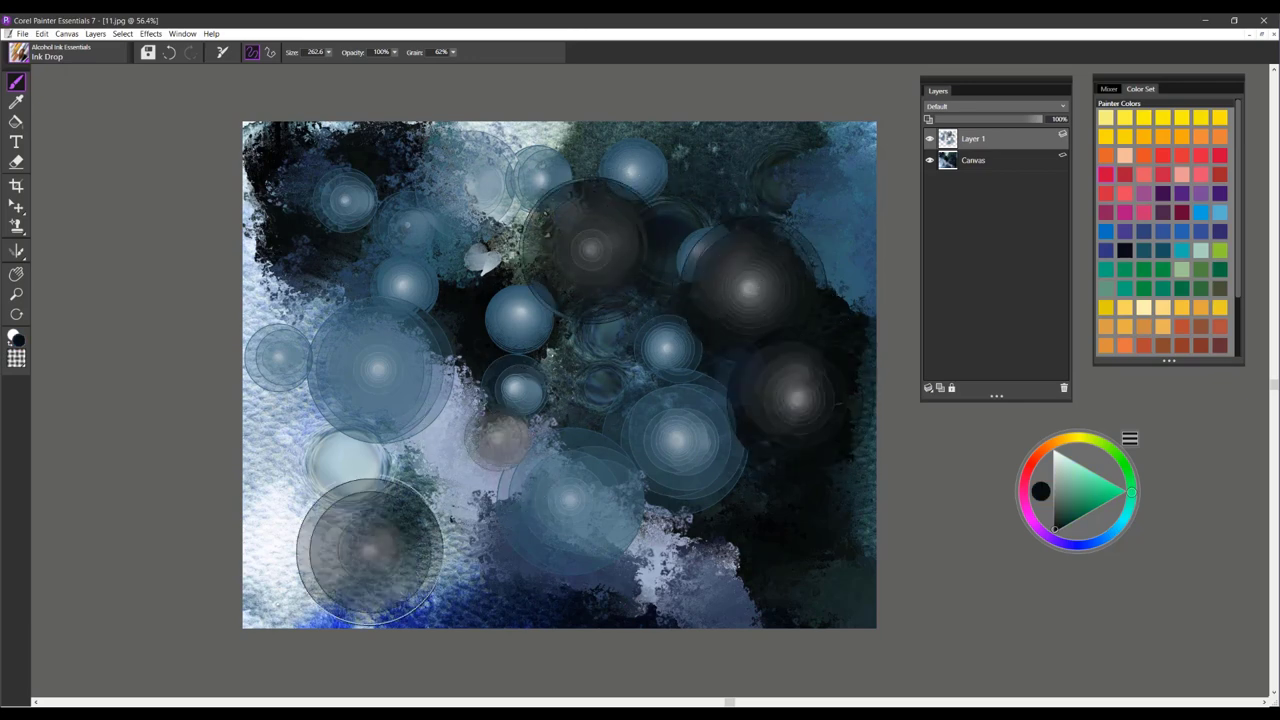
{"action": "left_click", "coordinate": [378, 350]}
{"action": "left_click", "coordinate": [440, 195]}
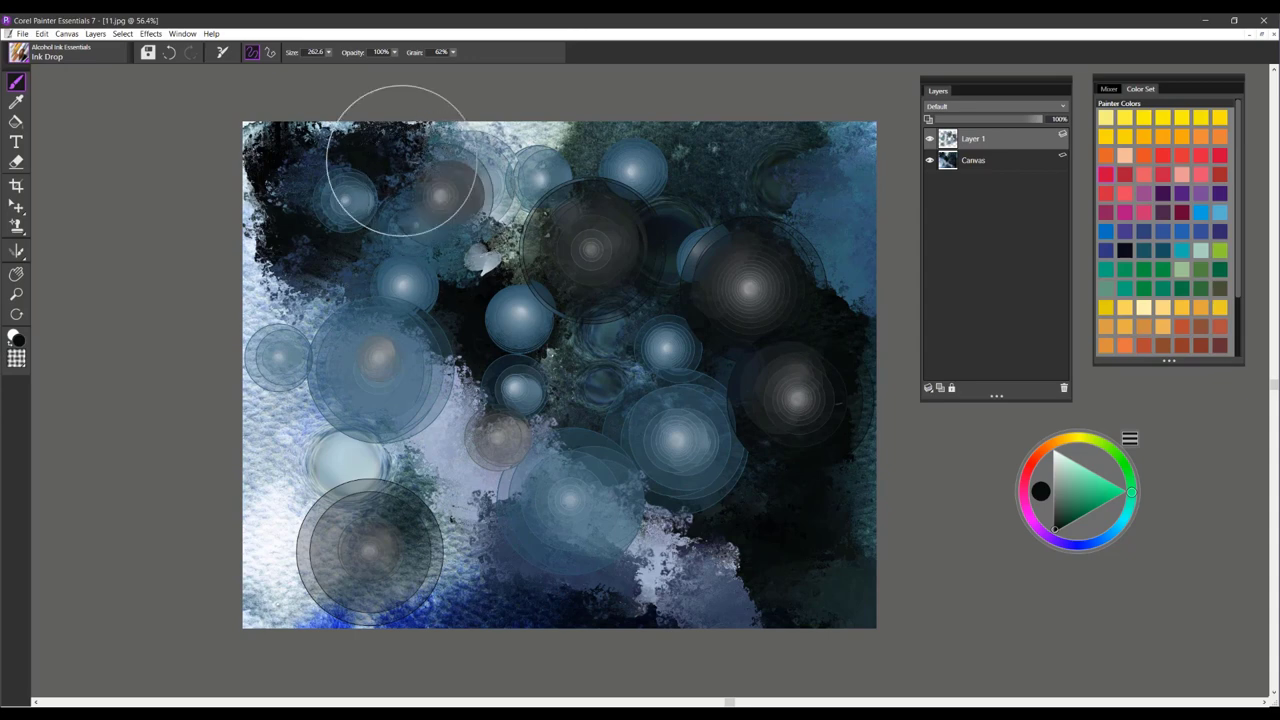
Step: Cluster small dark ink drops in the painting's upper-left corner
{"action": "left_click", "coordinate": [390, 153]}
{"action": "left_click", "coordinate": [329, 155]}
{"action": "left_click", "coordinate": [294, 170]}
{"action": "left_click", "coordinate": [285, 154]}
{"action": "left_click", "coordinate": [280, 188]}
{"action": "left_click", "coordinate": [306, 192]}
{"action": "left_click", "coordinate": [287, 226]}
{"action": "left_click", "coordinate": [328, 245]}
Step: Add larger dark ink drops near the centre, in the lower-right corner and by the left edge of the painting
{"action": "left_click", "coordinate": [488, 316]}
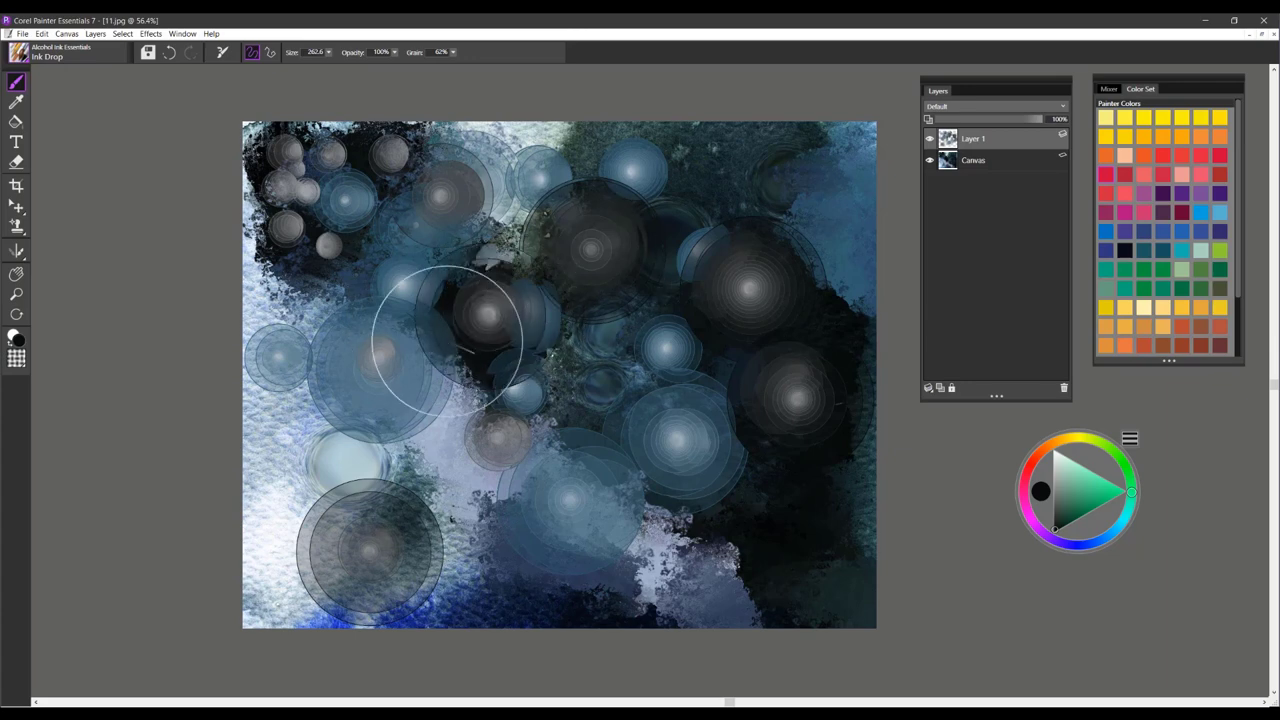
{"action": "left_click", "coordinate": [800, 540]}
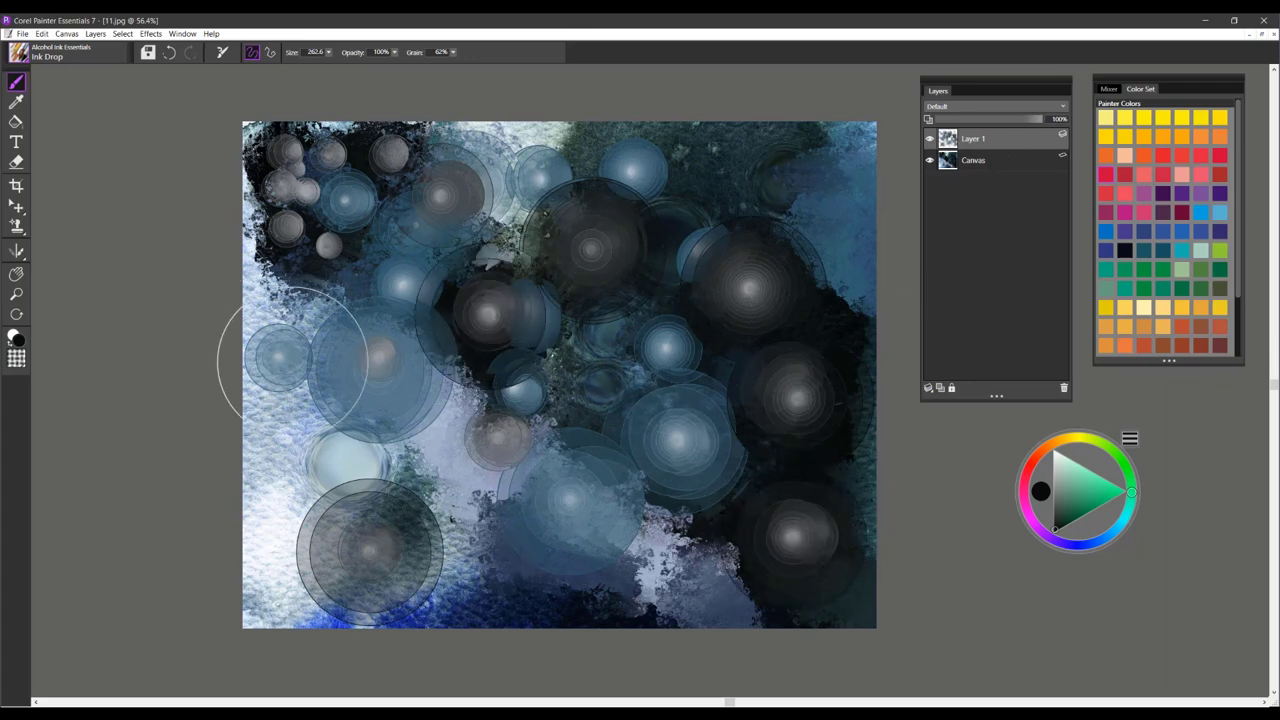
{"action": "left_click", "coordinate": [297, 402]}
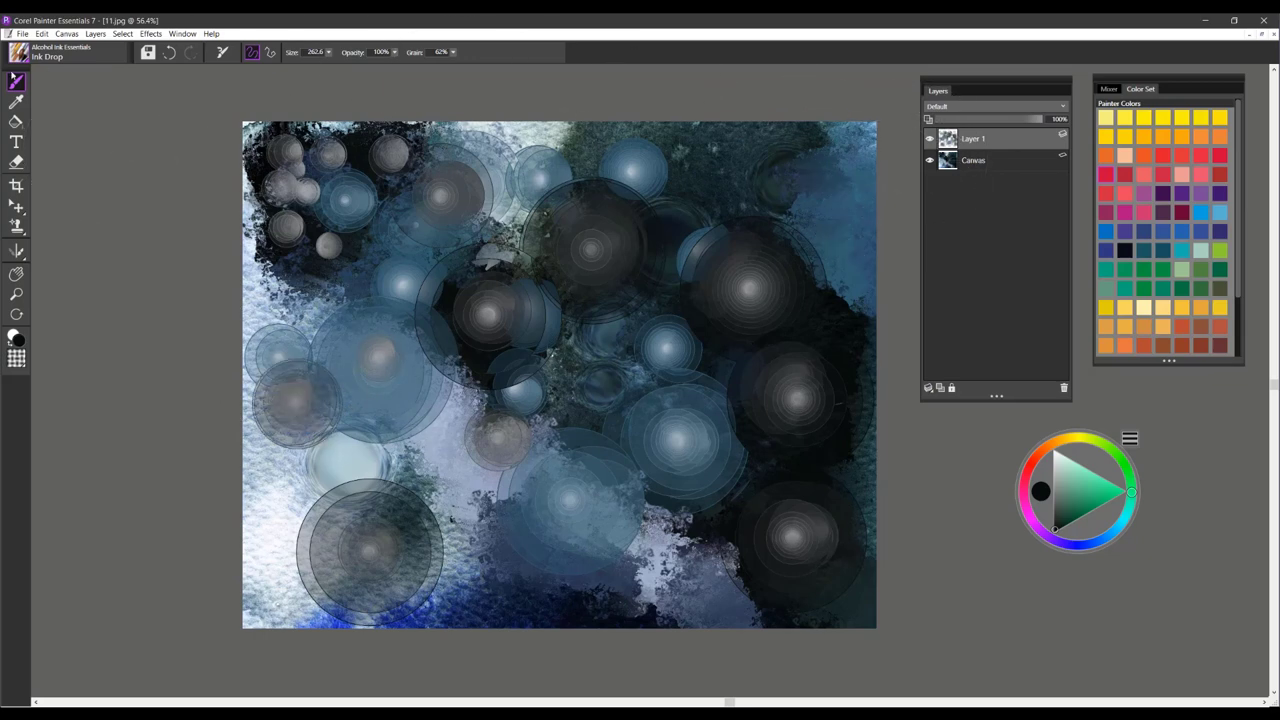
Step: Switch to the Oil Spatter brush, undo the trial stroke, target the Canvas layer, and set a red colour and size 147.5
{"action": "left_click", "coordinate": [24, 59]}
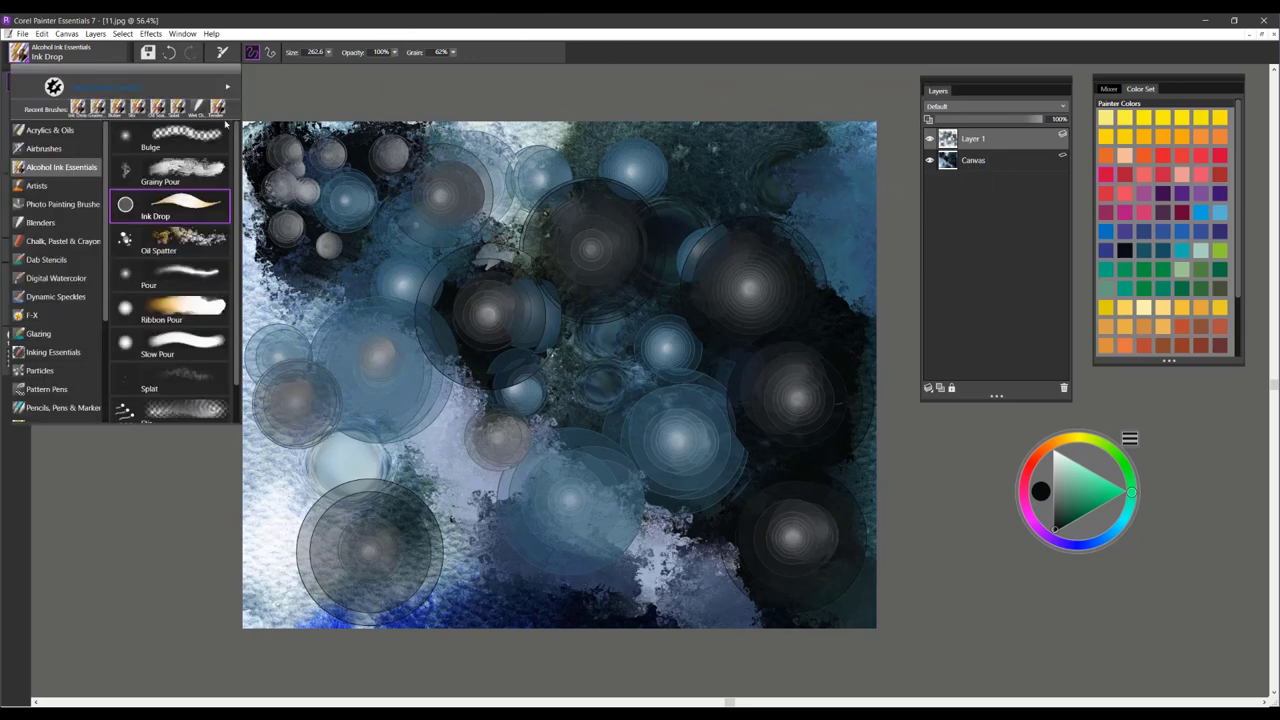
{"action": "left_click", "coordinate": [178, 240]}
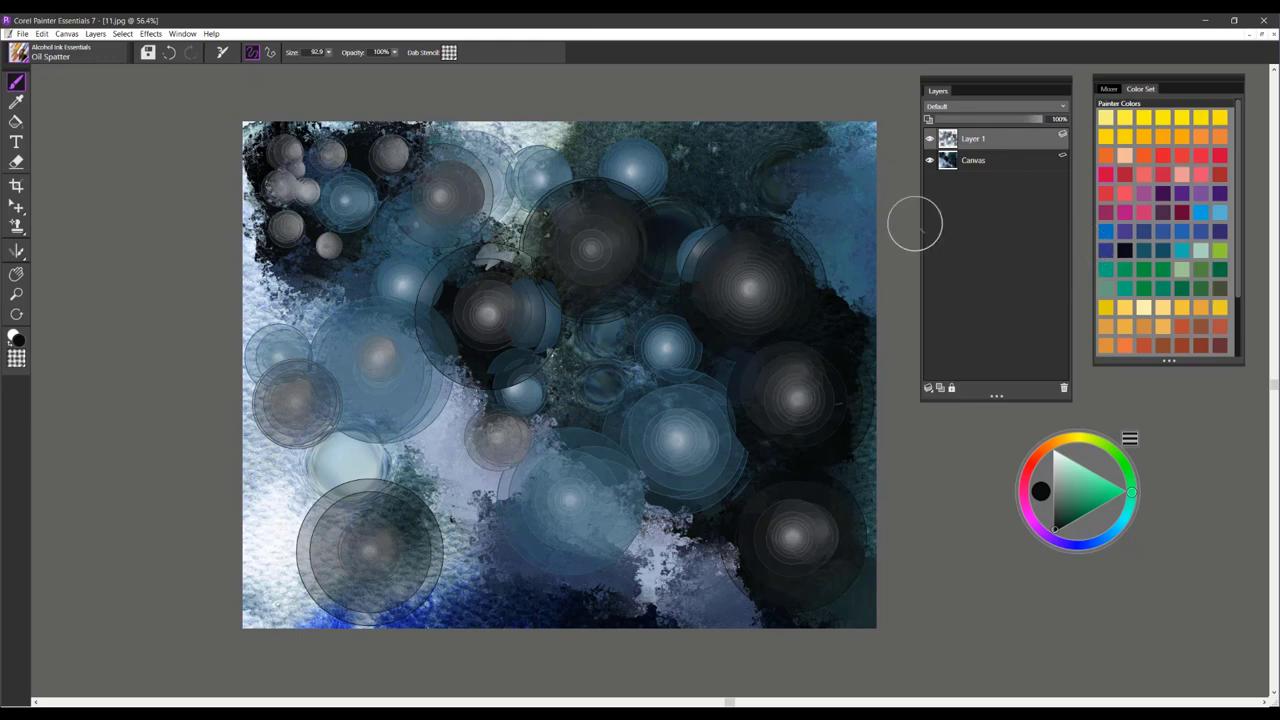
{"action": "key", "text": "ctrl+z"}
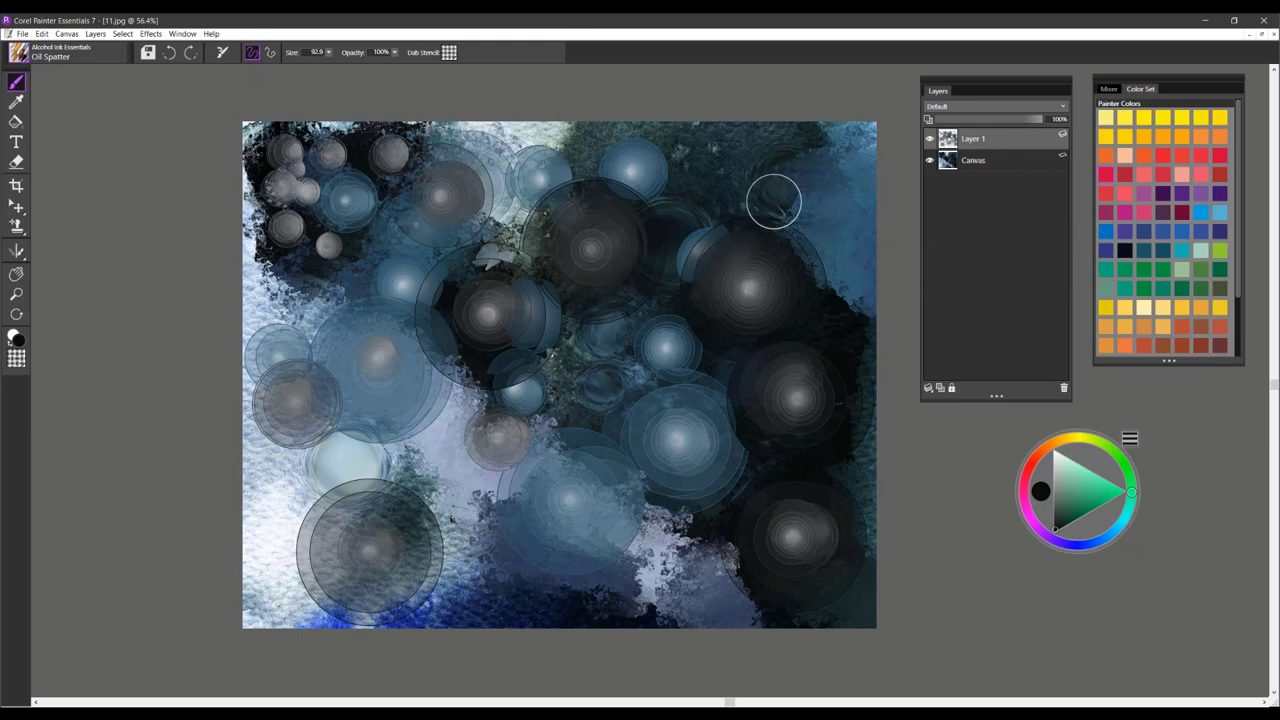
{"action": "left_click", "coordinate": [1004, 166]}
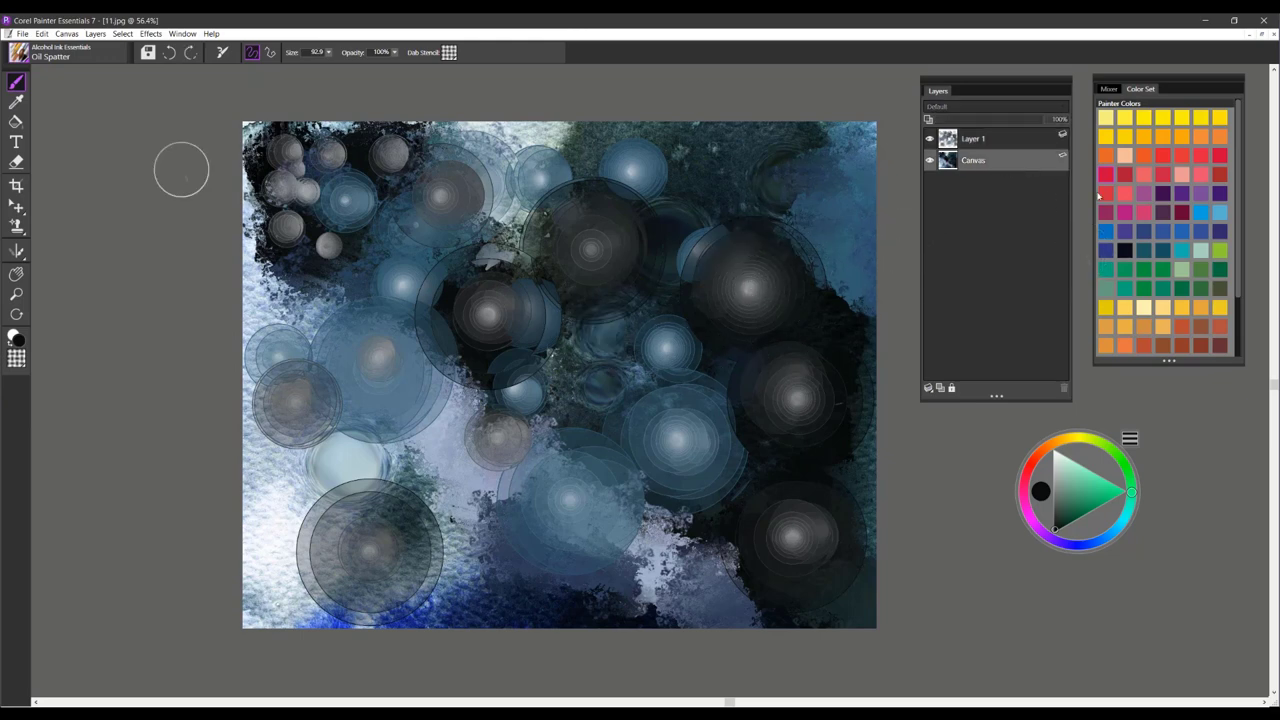
{"action": "left_click", "coordinate": [1165, 160]}
{"action": "left_click_drag", "start_coordinate": [685, 256], "coordinate": [714, 228]}
Step: Spatter red across the upper right, centre and left middle of the Canvas layer, beneath the ink drops
{"action": "left_click_drag", "start_coordinate": [752, 140], "coordinate": [768, 193]}
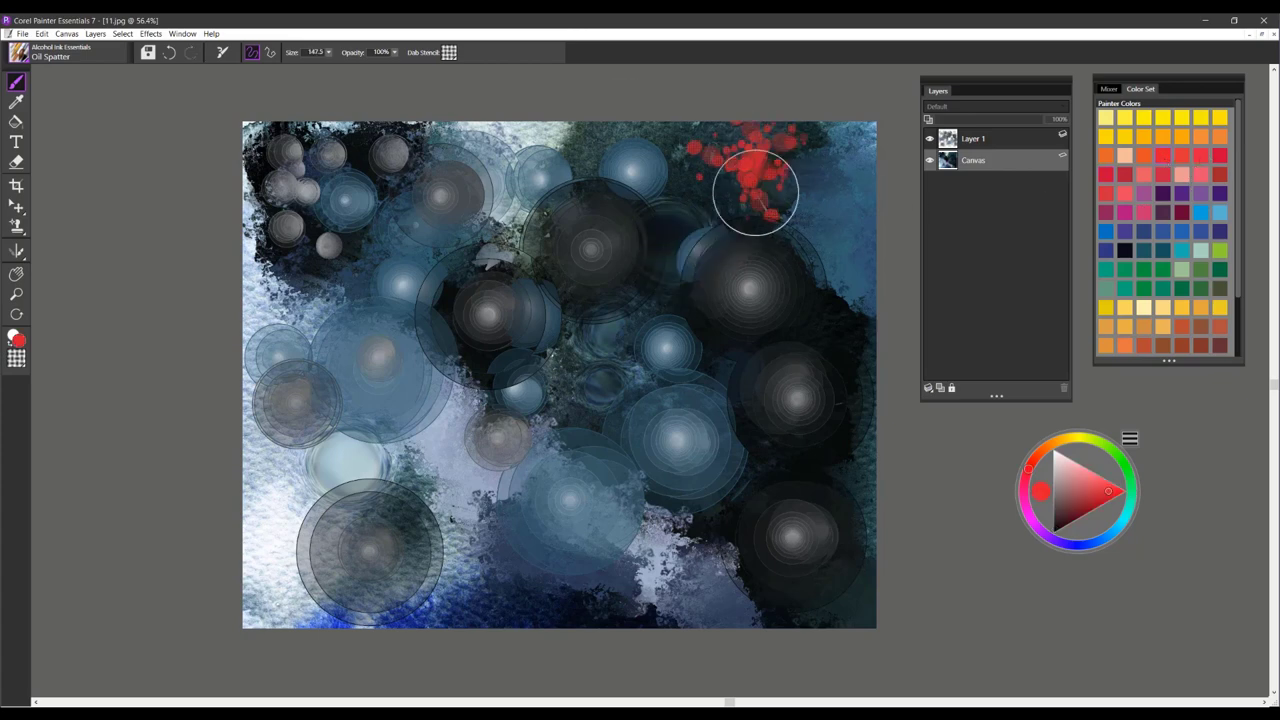
{"action": "left_click_drag", "start_coordinate": [663, 226], "coordinate": [625, 298]}
{"action": "left_click_drag", "start_coordinate": [372, 276], "coordinate": [388, 290]}
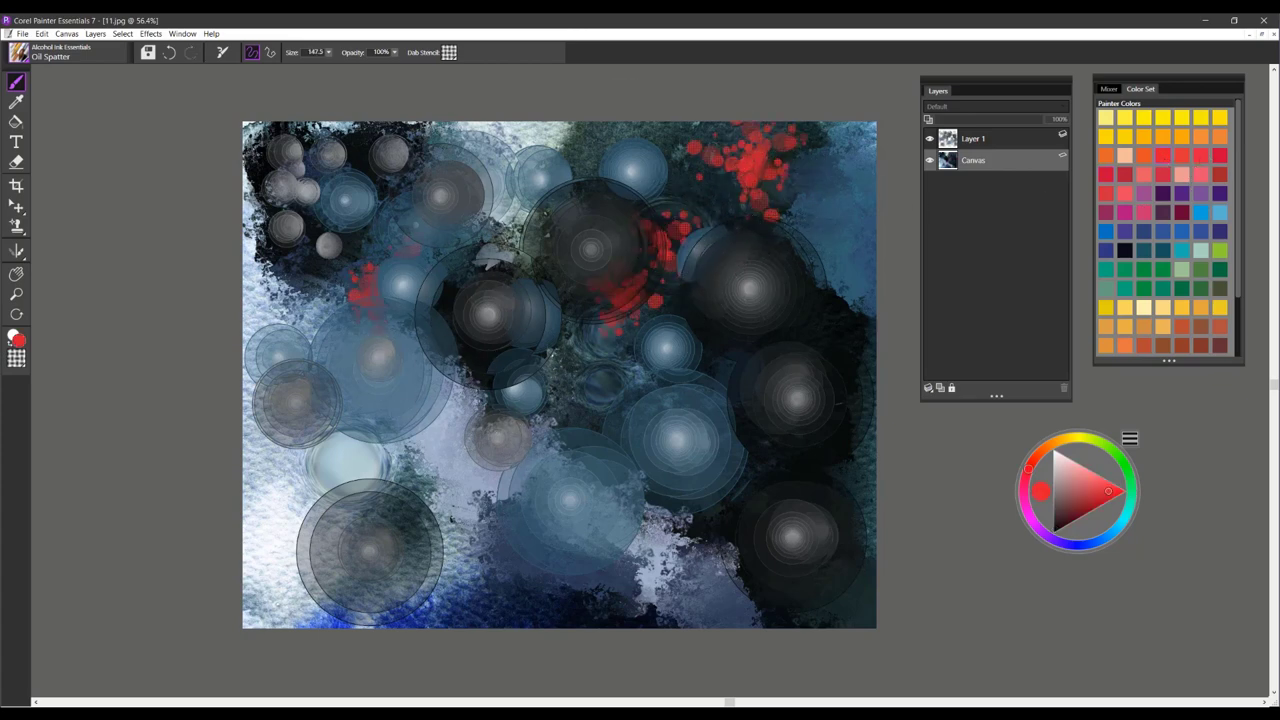
{"action": "left_click_drag", "start_coordinate": [496, 205], "coordinate": [482, 232]}
{"action": "left_click_drag", "start_coordinate": [604, 268], "coordinate": [634, 294]}
{"action": "left_click_drag", "start_coordinate": [683, 430], "coordinate": [668, 398]}
{"action": "left_click_drag", "start_coordinate": [718, 314], "coordinate": [748, 330]}
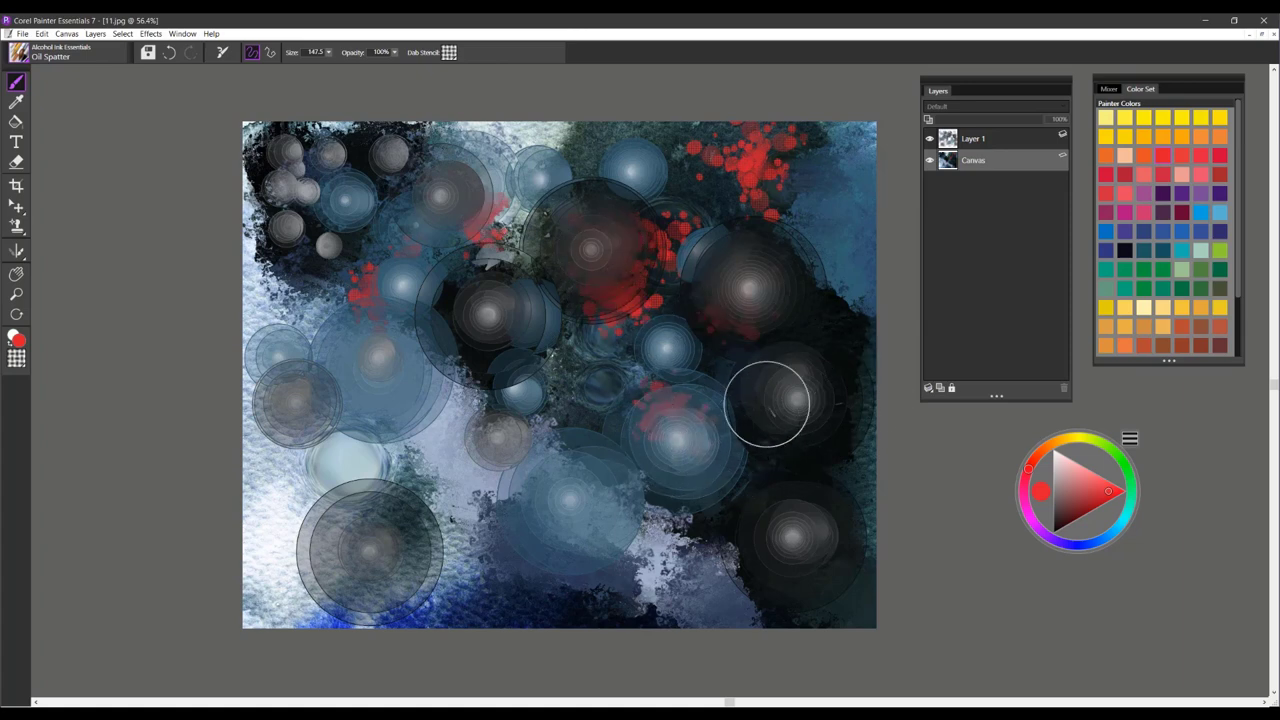
Step: Spatter red over the right side, lower-right corner, lower centre, left middle and upper-left corner of the Canvas layer
{"action": "left_click", "coordinate": [791, 380]}
{"action": "left_click", "coordinate": [560, 425]}
{"action": "left_click", "coordinate": [804, 486]}
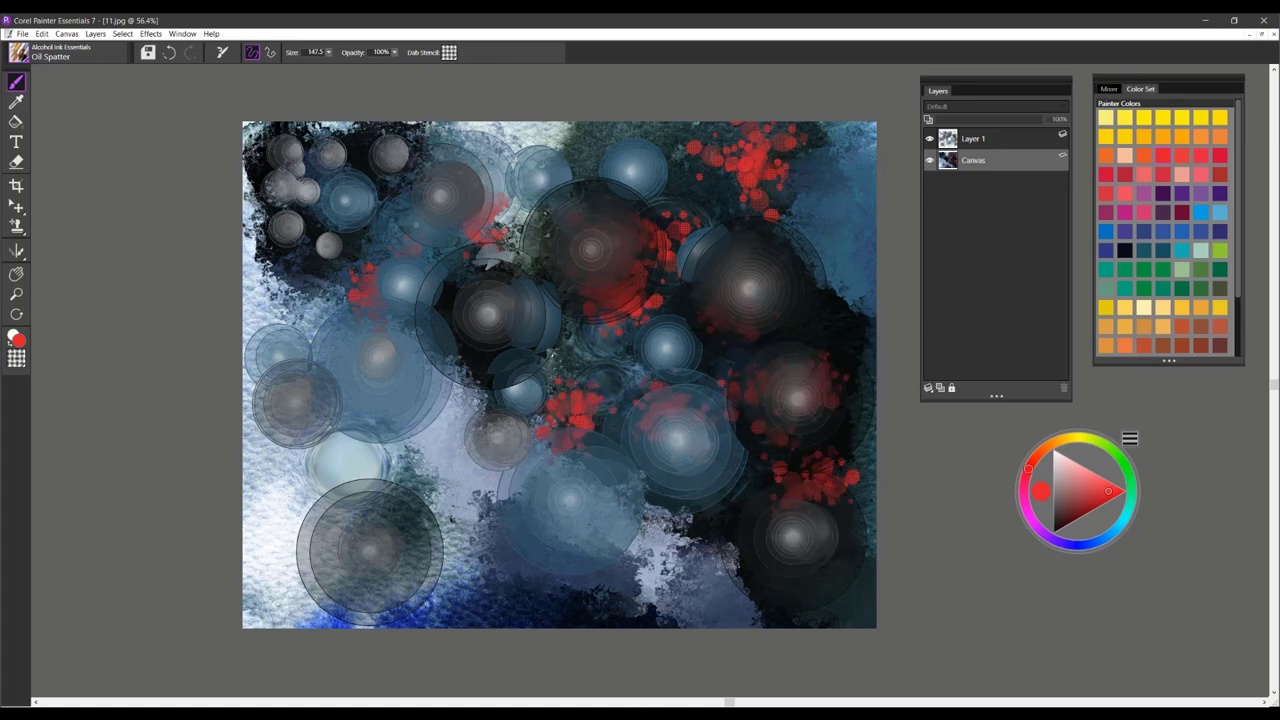
{"action": "left_click_drag", "start_coordinate": [806, 510], "coordinate": [788, 568]}
{"action": "left_click_drag", "start_coordinate": [466, 450], "coordinate": [420, 470]}
{"action": "mouse_move", "coordinate": [398, 420]}
{"action": "left_mouse_down"}
{"action": "mouse_move", "coordinate": [298, 403]}
{"action": "mouse_move", "coordinate": [348, 450]}
{"action": "left_mouse_up"}
{"action": "mouse_move", "coordinate": [350, 340]}
{"action": "left_mouse_down"}
{"action": "mouse_move", "coordinate": [331, 288]}
{"action": "mouse_move", "coordinate": [268, 226]}
{"action": "left_mouse_up"}
{"action": "left_click_drag", "start_coordinate": [272, 132], "coordinate": [300, 142]}
{"action": "left_click_drag", "start_coordinate": [800, 580], "coordinate": [855, 615]}
{"action": "left_click_drag", "start_coordinate": [500, 522], "coordinate": [528, 562]}
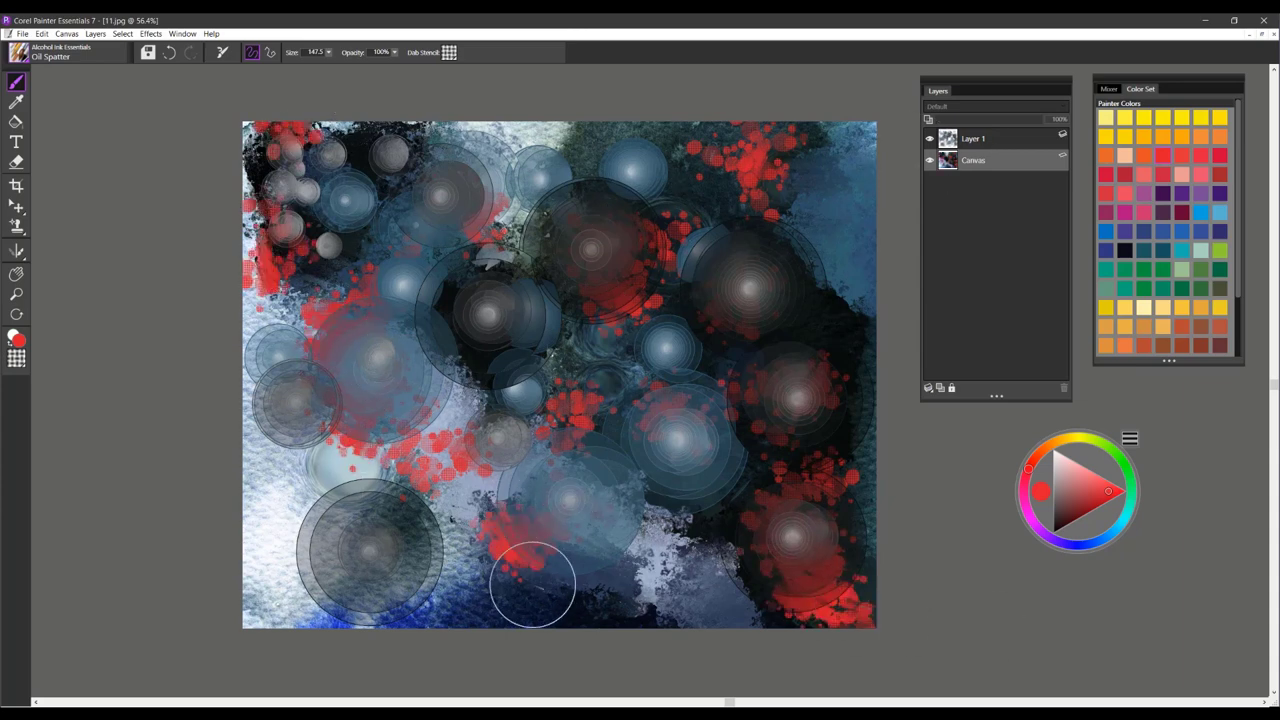
{"action": "left_click", "coordinate": [506, 425]}
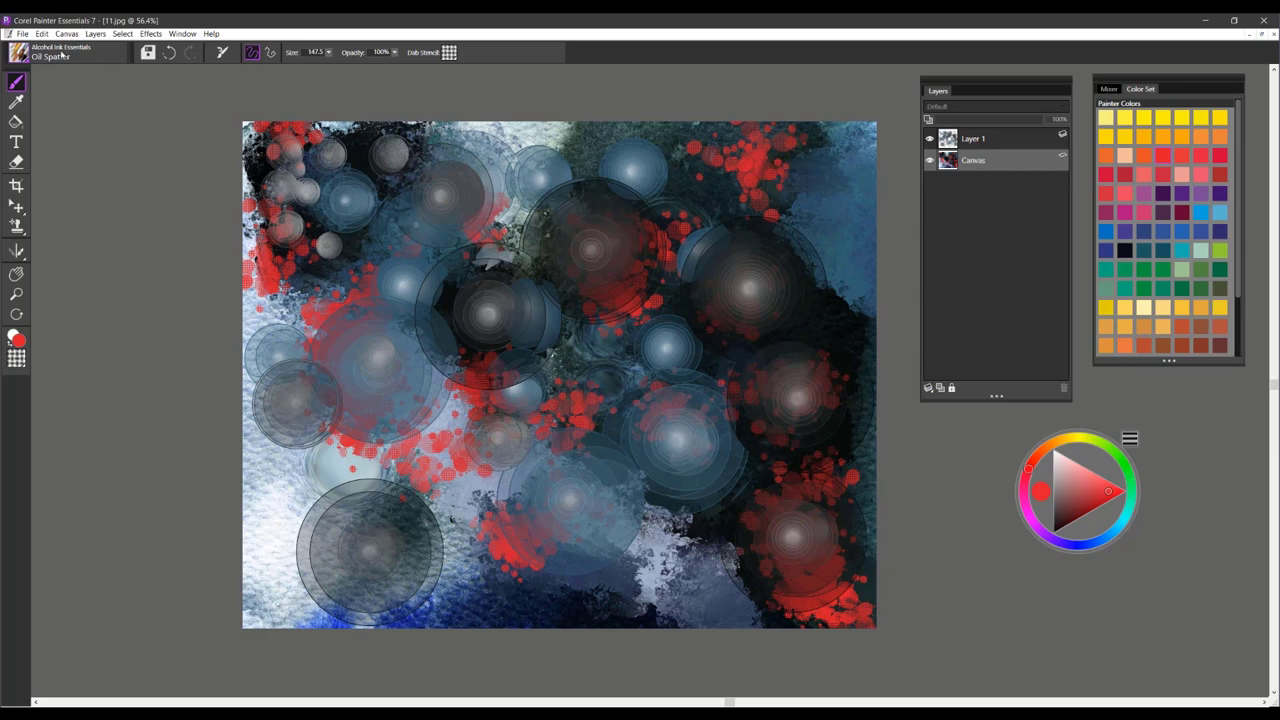
Step: Switch to the Pour brush, add a new layer directly above the Canvas, and choose white as the colour
{"action": "left_click", "coordinate": [20, 58]}
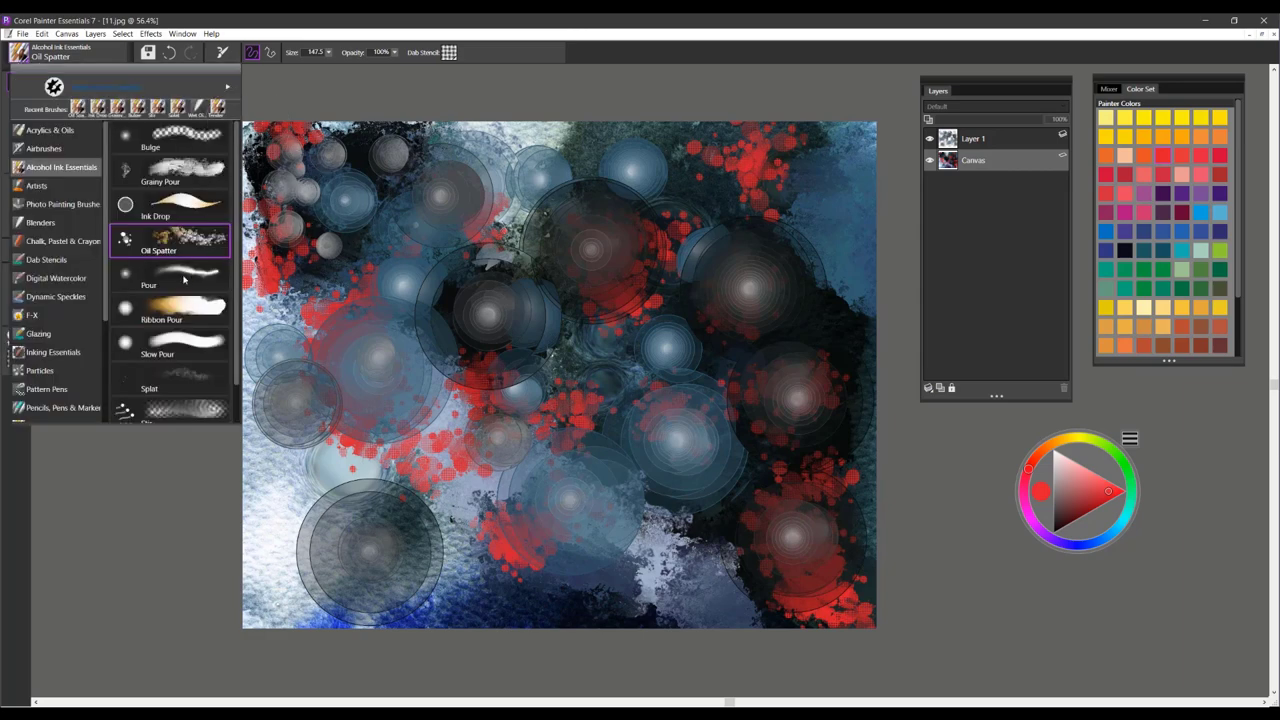
{"action": "left_click", "coordinate": [183, 280]}
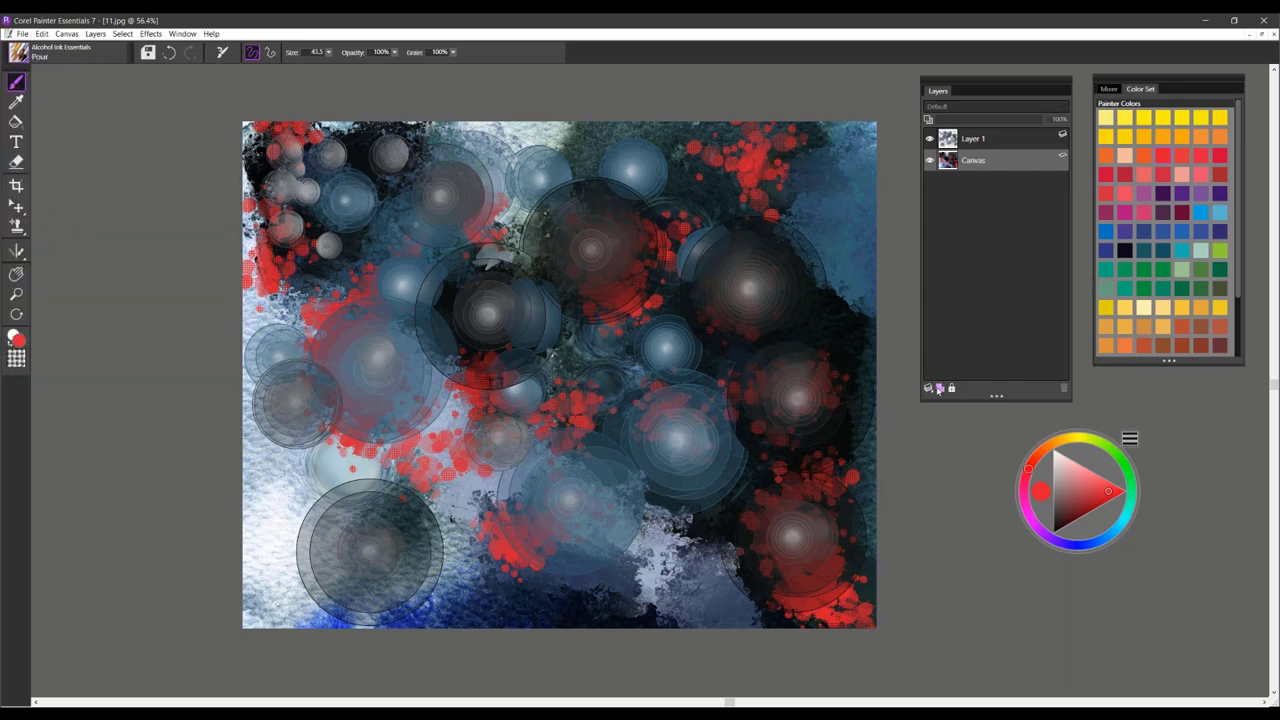
{"action": "left_click", "coordinate": [940, 388]}
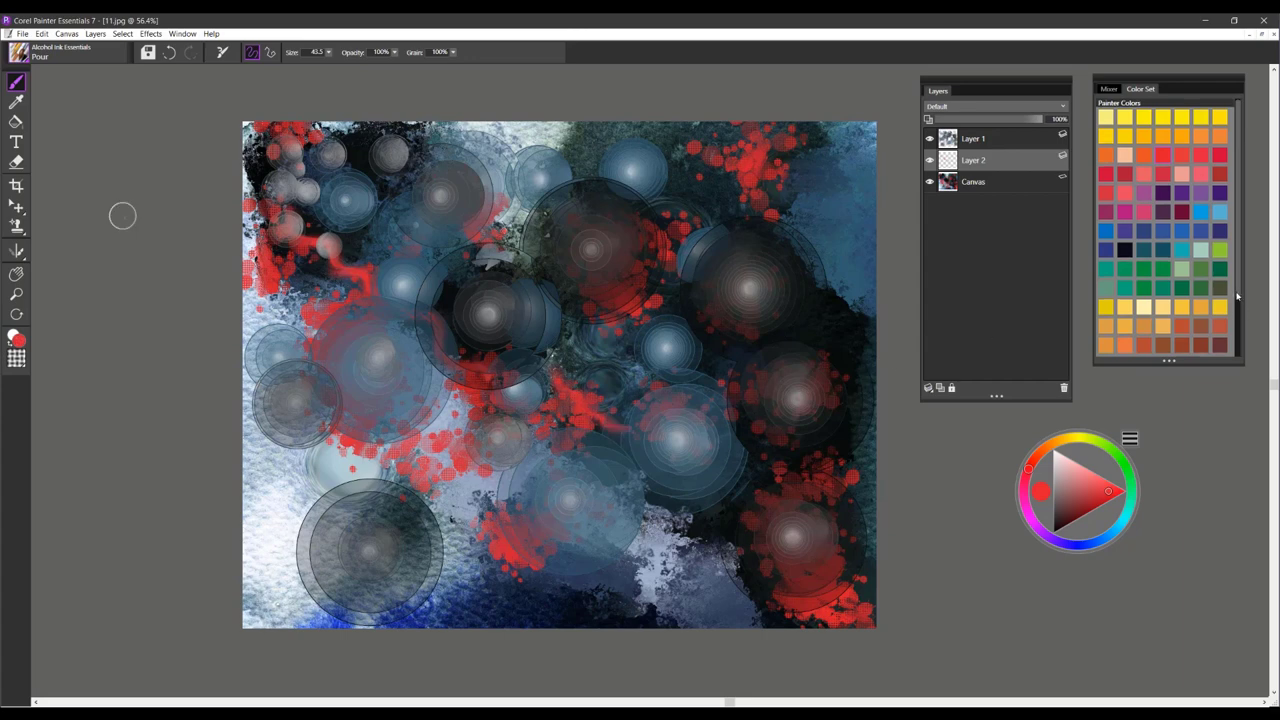
{"action": "scroll", "coordinate": [1237, 296], "scroll_direction": "down", "scroll_amount": 3}
{"action": "left_click", "coordinate": [1105, 347]}
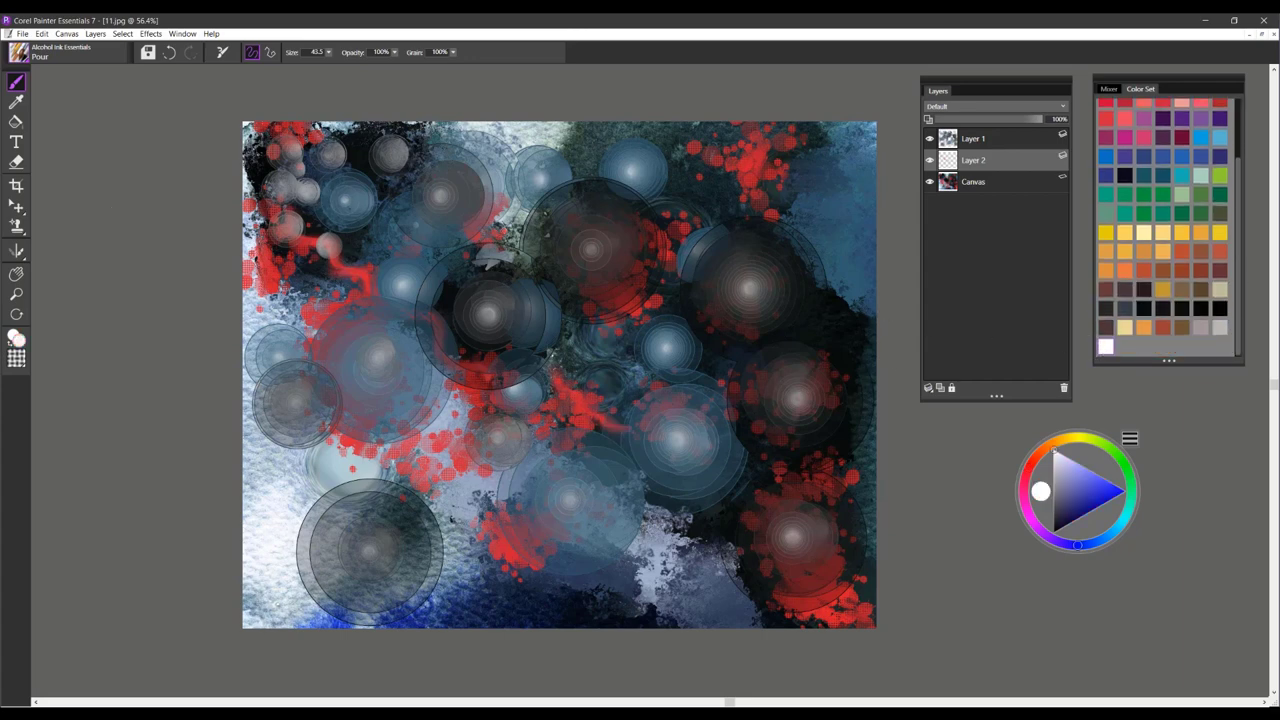
Step: Pour thin white veins along the red spatters, plus a broad white diagonal band at size 213.5 from the upper centre to the right edge
{"action": "mouse_move", "coordinate": [348, 210]}
{"action": "left_mouse_down"}
{"action": "mouse_move", "coordinate": [348, 248]}
{"action": "mouse_move", "coordinate": [386, 262]}
{"action": "mouse_move", "coordinate": [350, 254]}
{"action": "mouse_move", "coordinate": [386, 258]}
{"action": "left_mouse_up"}
{"action": "mouse_move", "coordinate": [428, 305]}
{"action": "left_mouse_down"}
{"action": "mouse_move", "coordinate": [460, 377]}
{"action": "mouse_move", "coordinate": [510, 378]}
{"action": "mouse_move", "coordinate": [633, 440]}
{"action": "mouse_move", "coordinate": [678, 495]}
{"action": "mouse_move", "coordinate": [763, 525]}
{"action": "mouse_move", "coordinate": [872, 622]}
{"action": "left_mouse_up"}
{"action": "left_click_drag", "start_coordinate": [776, 610], "coordinate": [727, 582]}
{"action": "mouse_move", "coordinate": [766, 465]}
{"action": "left_mouse_down"}
{"action": "mouse_move", "coordinate": [774, 530]}
{"action": "mouse_move", "coordinate": [830, 603]}
{"action": "mouse_move", "coordinate": [868, 626]}
{"action": "left_mouse_up"}
{"action": "mouse_move", "coordinate": [479, 533]}
{"action": "left_mouse_down"}
{"action": "mouse_move", "coordinate": [516, 556]}
{"action": "mouse_move", "coordinate": [608, 572]}
{"action": "left_mouse_up"}
{"action": "left_click_drag", "start_coordinate": [601, 328], "coordinate": [601, 268]}
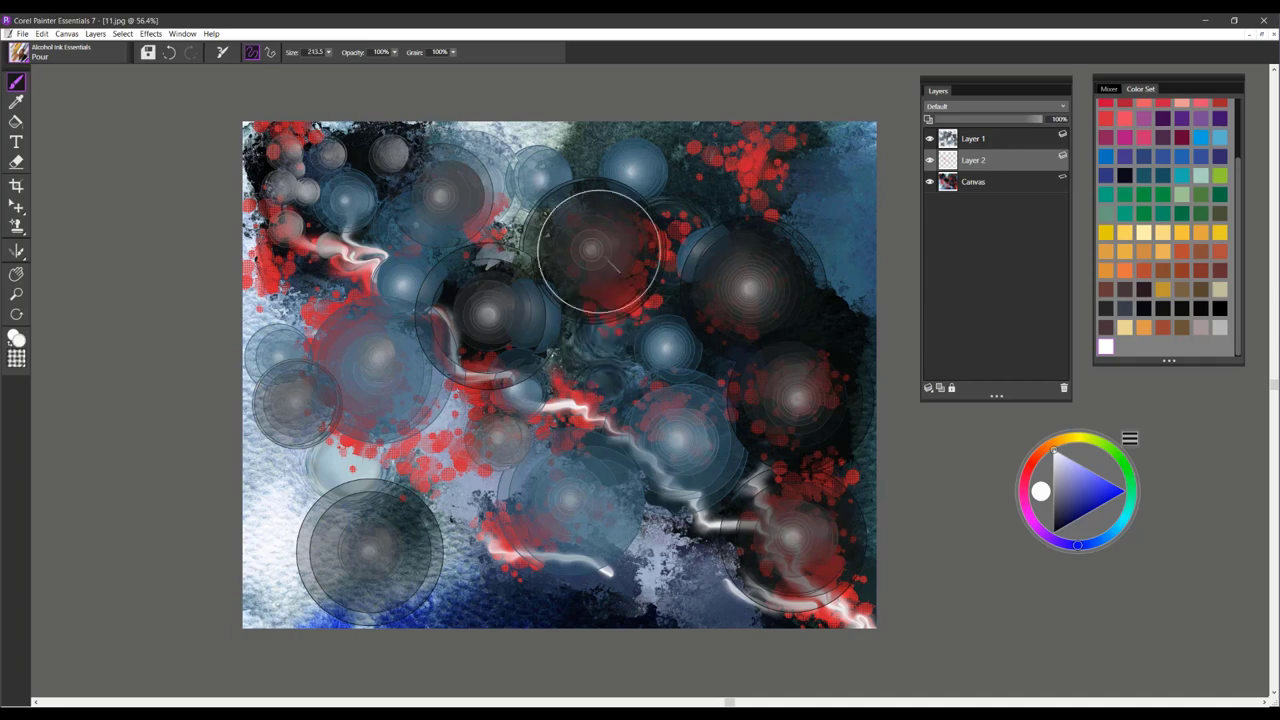
{"action": "mouse_move", "coordinate": [495, 225]}
{"action": "left_mouse_down"}
{"action": "mouse_move", "coordinate": [605, 345]}
{"action": "mouse_move", "coordinate": [675, 385]}
{"action": "mouse_move", "coordinate": [820, 420]}
{"action": "mouse_move", "coordinate": [880, 520]}
{"action": "left_mouse_up"}
Step: Pour dark blue over the lower left and along the bottom edge at size 213.5, and along the diagonal white vein at size 64.5
{"action": "left_click", "coordinate": [1070, 518]}
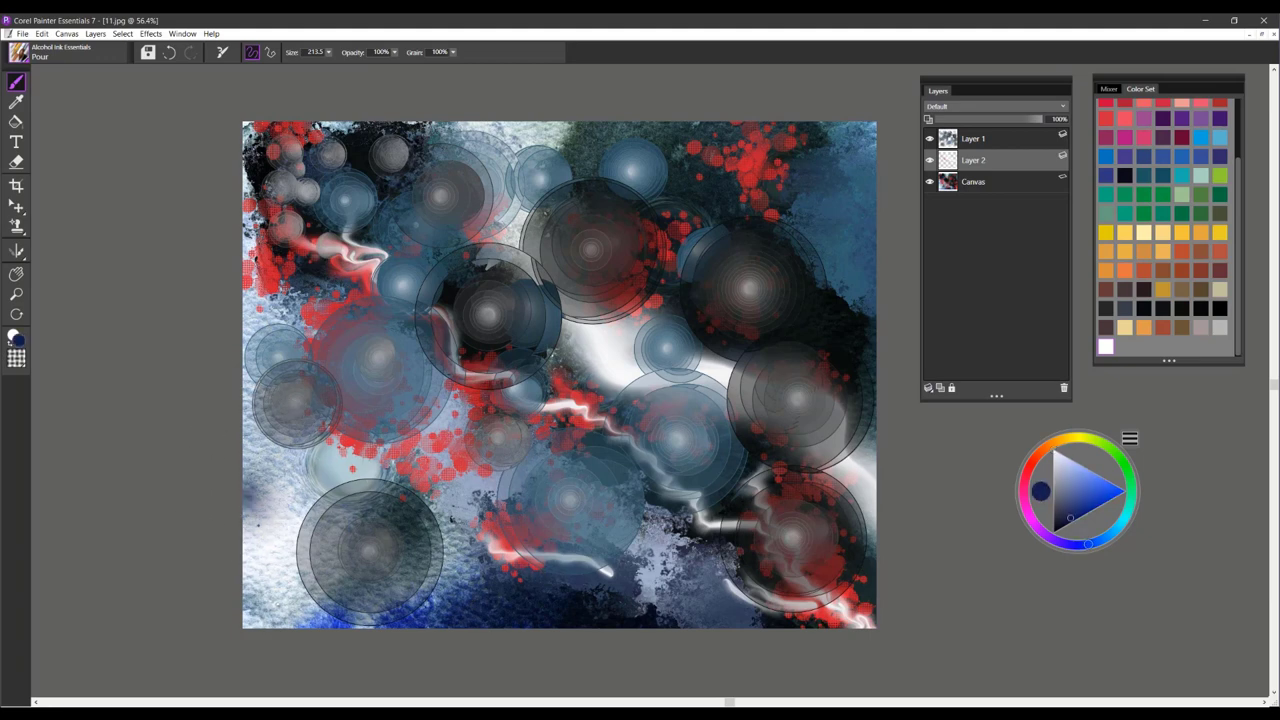
{"action": "left_click_drag", "start_coordinate": [265, 515], "coordinate": [440, 600]}
{"action": "left_click", "coordinate": [424, 490], "text": "alt"}
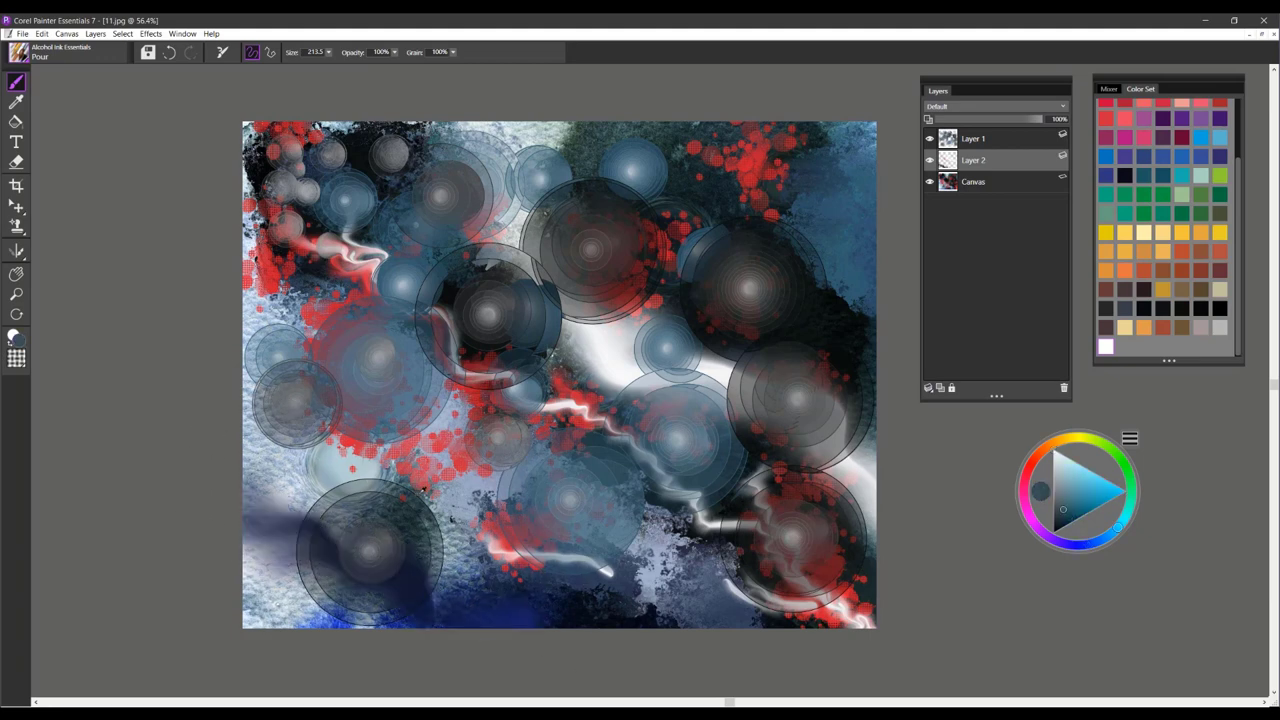
{"action": "left_click", "coordinate": [426, 488], "text": "alt"}
{"action": "left_click", "coordinate": [504, 608], "text": "alt"}
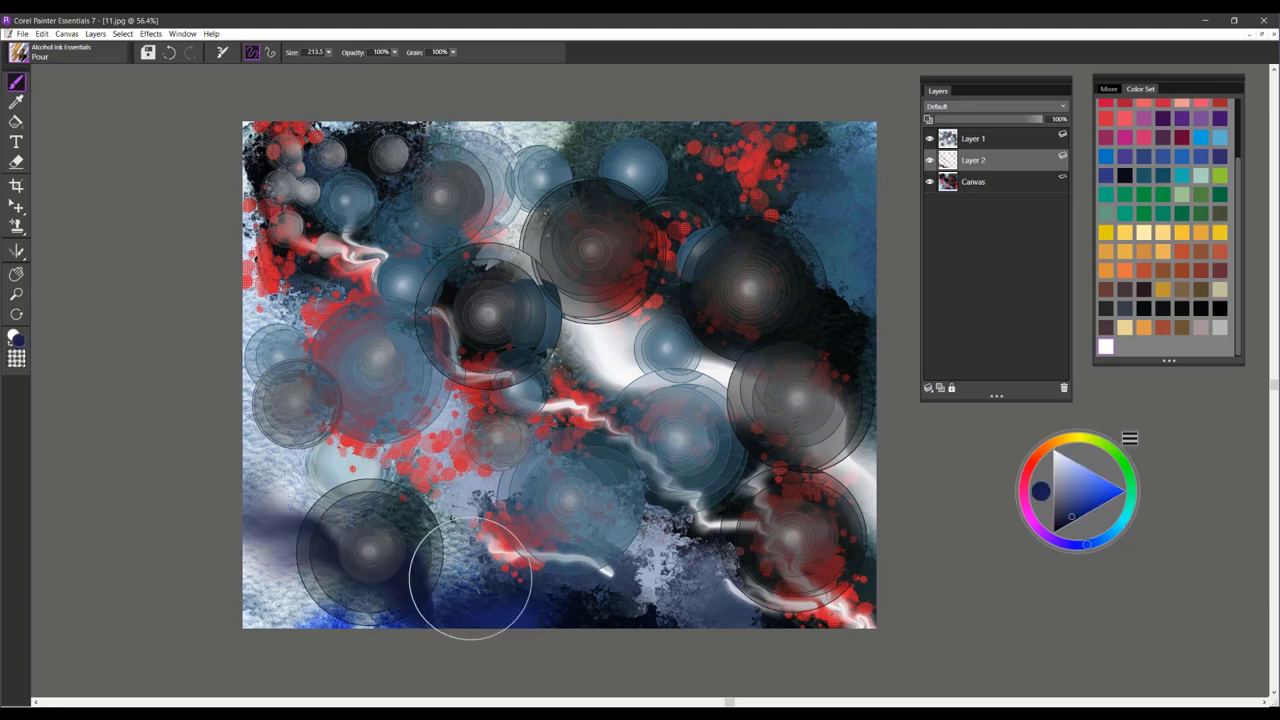
{"action": "left_click_drag", "start_coordinate": [464, 578], "coordinate": [473, 570]}
{"action": "mouse_move", "coordinate": [515, 614]}
{"action": "left_mouse_down"}
{"action": "mouse_move", "coordinate": [760, 608]}
{"action": "mouse_move", "coordinate": [828, 630]}
{"action": "left_mouse_up"}
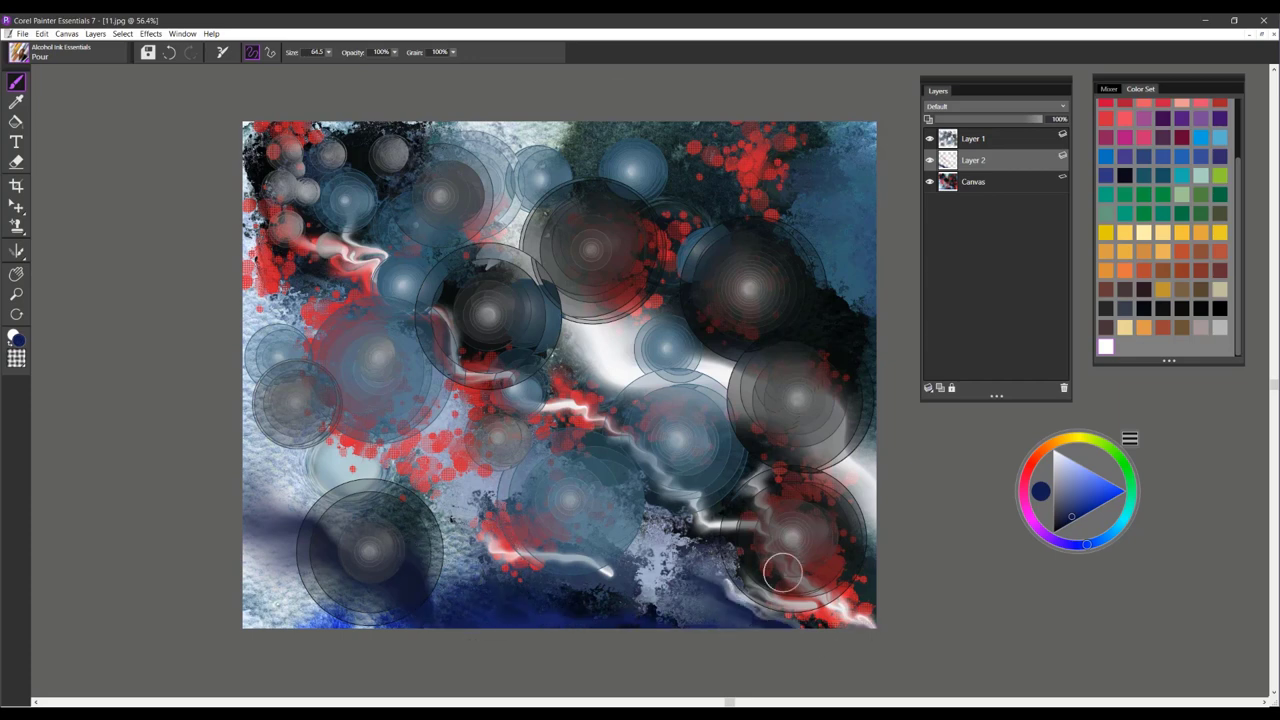
{"action": "mouse_move", "coordinate": [659, 486]}
{"action": "left_mouse_down"}
{"action": "mouse_move", "coordinate": [610, 432]}
{"action": "mouse_move", "coordinate": [466, 356]}
{"action": "mouse_move", "coordinate": [372, 262]}
{"action": "mouse_move", "coordinate": [312, 228]}
{"action": "left_mouse_up"}
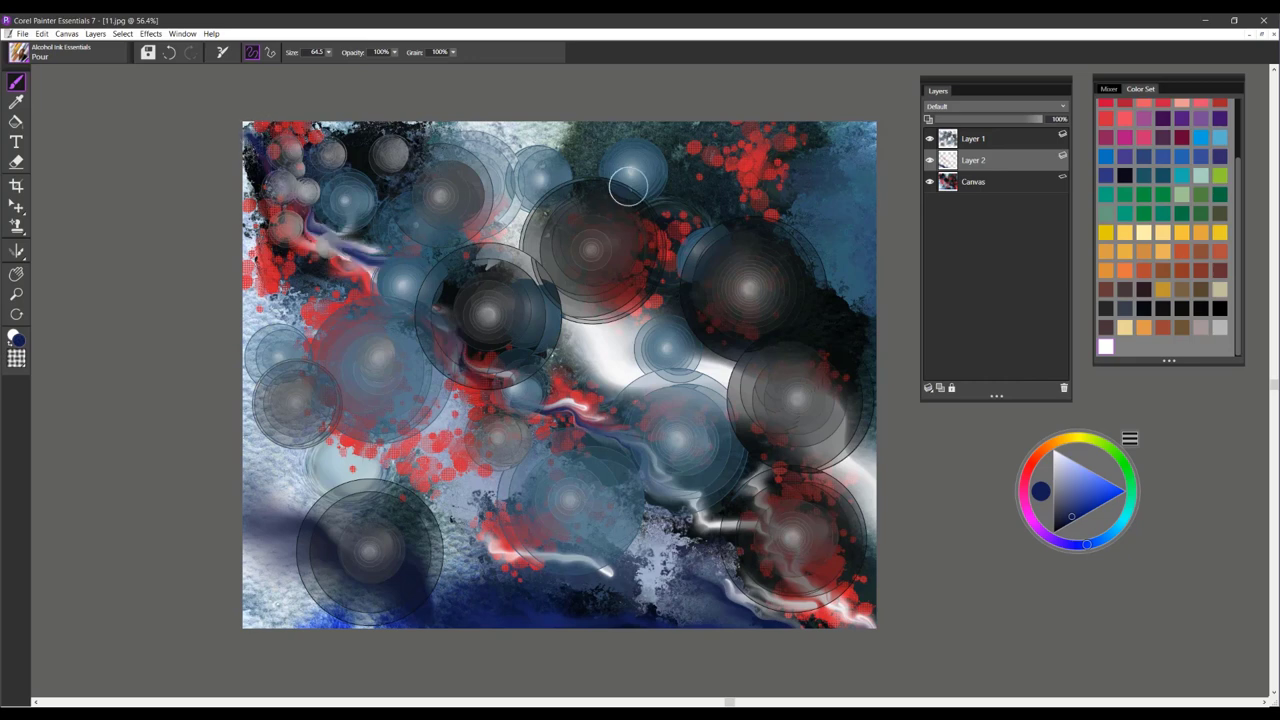
Step: Switch to the Ribbon Pour brush and blend the middle of Layer 2 with size 97.4 strokes over the white veins
{"action": "left_click", "coordinate": [26, 60]}
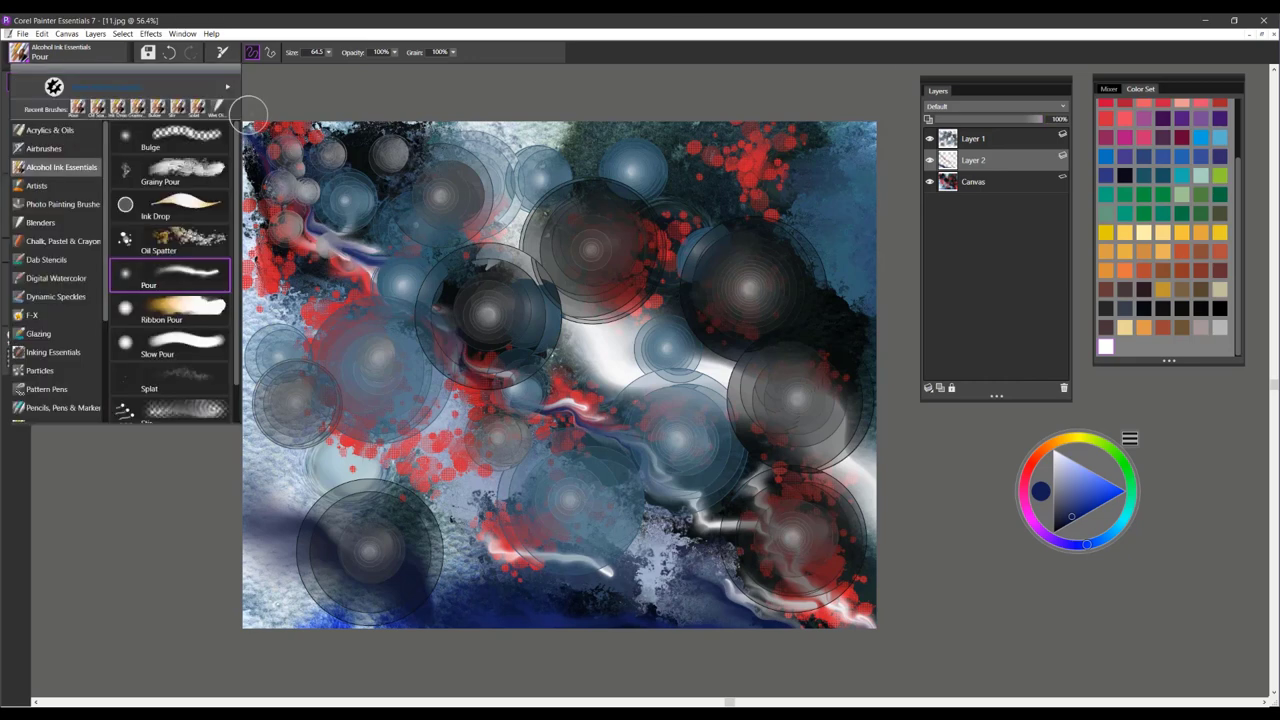
{"action": "left_click", "coordinate": [197, 314]}
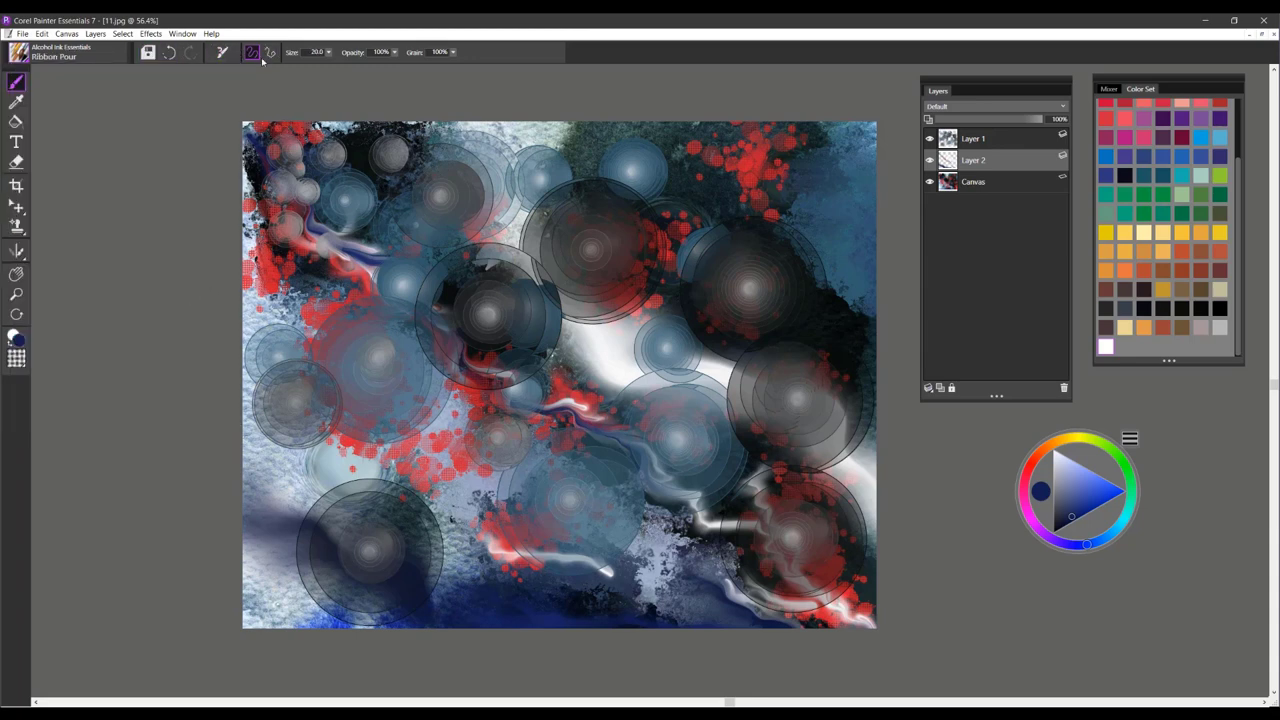
{"action": "mouse_move", "coordinate": [445, 192]}
{"action": "left_mouse_down"}
{"action": "mouse_move", "coordinate": [467, 170]}
{"action": "mouse_move", "coordinate": [522, 198]}
{"action": "mouse_move", "coordinate": [498, 256]}
{"action": "mouse_move", "coordinate": [462, 293]}
{"action": "mouse_move", "coordinate": [460, 375]}
{"action": "mouse_move", "coordinate": [440, 410]}
{"action": "mouse_move", "coordinate": [520, 385]}
{"action": "mouse_move", "coordinate": [623, 431]}
{"action": "mouse_move", "coordinate": [661, 463]}
{"action": "mouse_move", "coordinate": [694, 553]}
{"action": "mouse_move", "coordinate": [469, 600]}
{"action": "mouse_move", "coordinate": [436, 594]}
{"action": "left_mouse_up"}
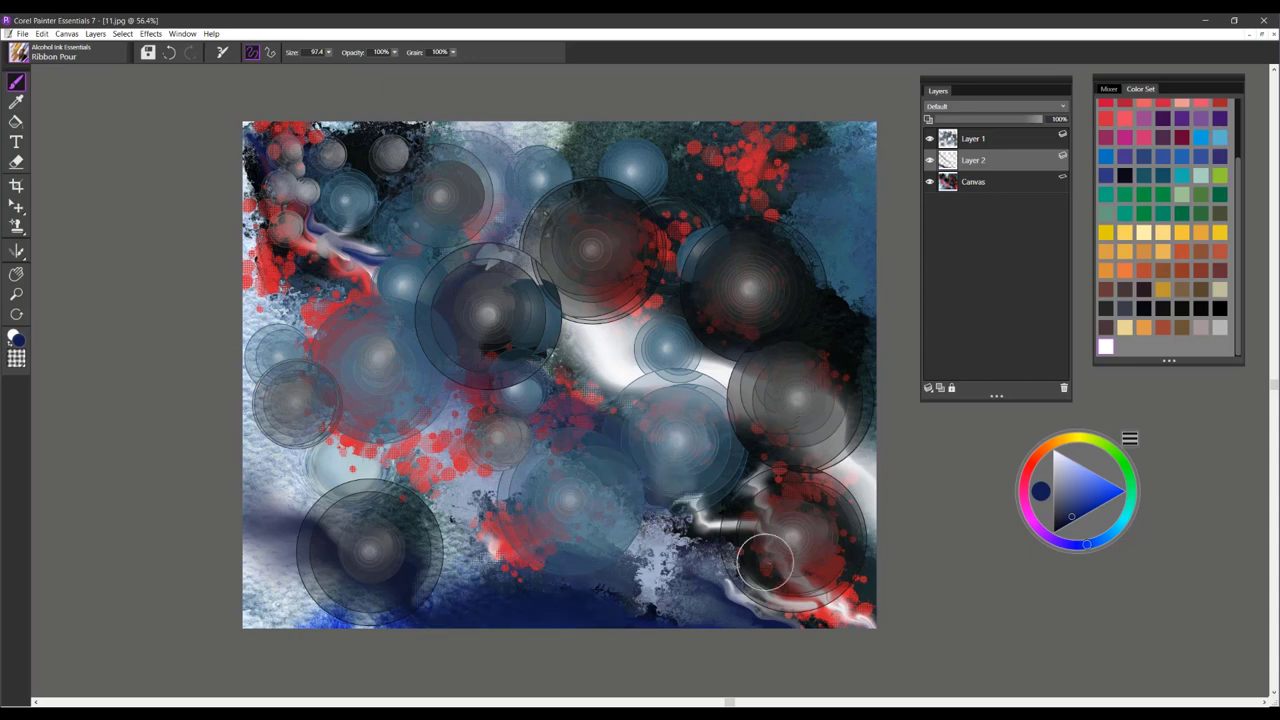
Step: Target the Canvas layer and smear its upper right, right edge, lower left and top edge with Ribbon Pour strokes
{"action": "left_click", "coordinate": [992, 185]}
{"action": "mouse_move", "coordinate": [671, 167]}
{"action": "left_mouse_down"}
{"action": "mouse_move", "coordinate": [809, 143]}
{"action": "mouse_move", "coordinate": [866, 156]}
{"action": "mouse_move", "coordinate": [815, 145]}
{"action": "mouse_move", "coordinate": [762, 183]}
{"action": "mouse_move", "coordinate": [830, 236]}
{"action": "mouse_move", "coordinate": [855, 304]}
{"action": "mouse_move", "coordinate": [838, 350]}
{"action": "left_mouse_up"}
{"action": "mouse_move", "coordinate": [845, 472]}
{"action": "left_mouse_down"}
{"action": "mouse_move", "coordinate": [830, 512]}
{"action": "mouse_move", "coordinate": [645, 590]}
{"action": "mouse_move", "coordinate": [850, 612]}
{"action": "left_mouse_up"}
{"action": "mouse_move", "coordinate": [223, 434]}
{"action": "left_mouse_down"}
{"action": "mouse_move", "coordinate": [268, 505]}
{"action": "mouse_move", "coordinate": [376, 600]}
{"action": "mouse_move", "coordinate": [535, 598]}
{"action": "left_mouse_up"}
{"action": "left_click_drag", "start_coordinate": [237, 600], "coordinate": [390, 615]}
{"action": "mouse_move", "coordinate": [523, 114]}
{"action": "left_mouse_down"}
{"action": "mouse_move", "coordinate": [570, 140]}
{"action": "mouse_move", "coordinate": [890, 201]}
{"action": "left_mouse_up"}
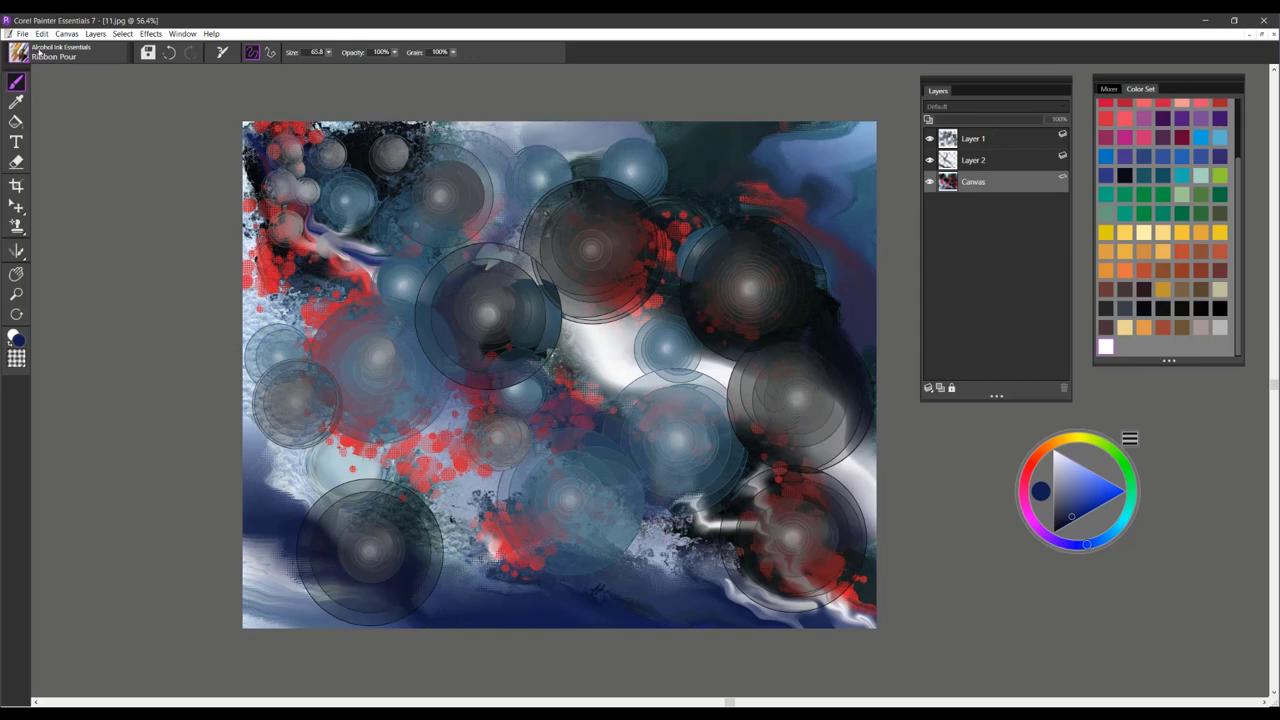
Step: Switch to the Slow Pour brush and drag flowing streaks through the red spatters on the left, lower centre and lower right of the Canvas layer
{"action": "left_click", "coordinate": [22, 55]}
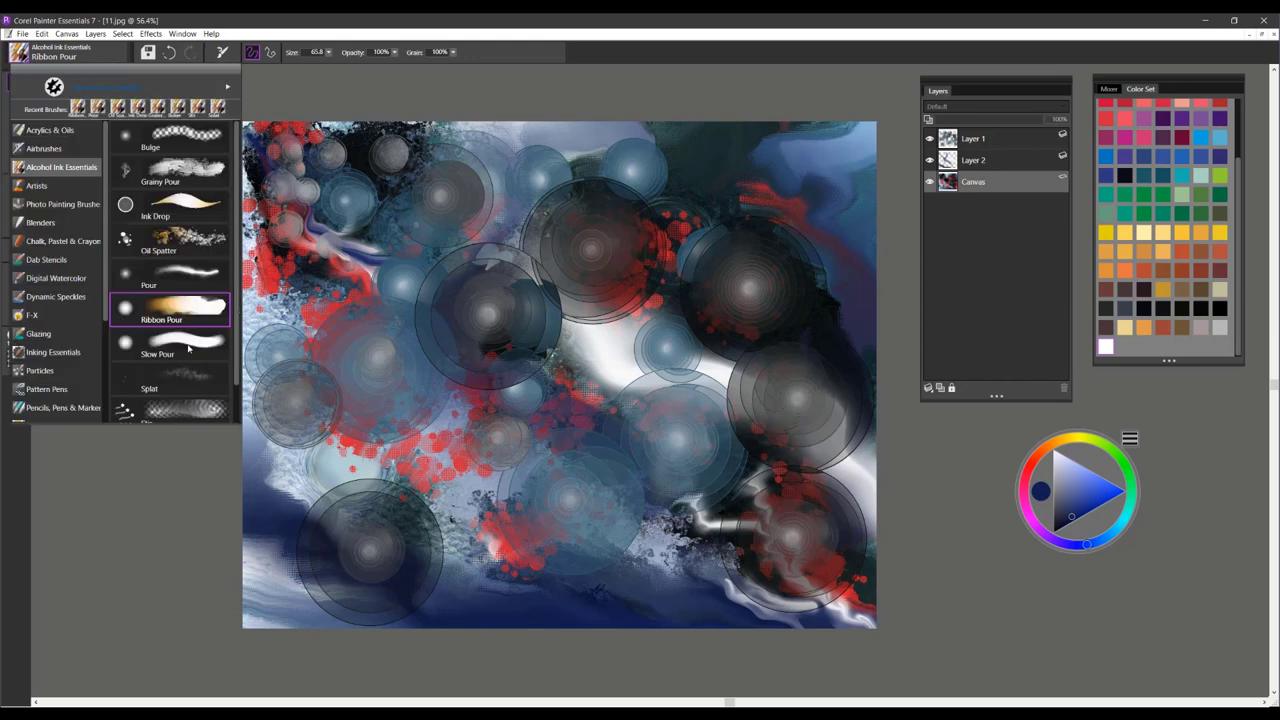
{"action": "left_click", "coordinate": [188, 347]}
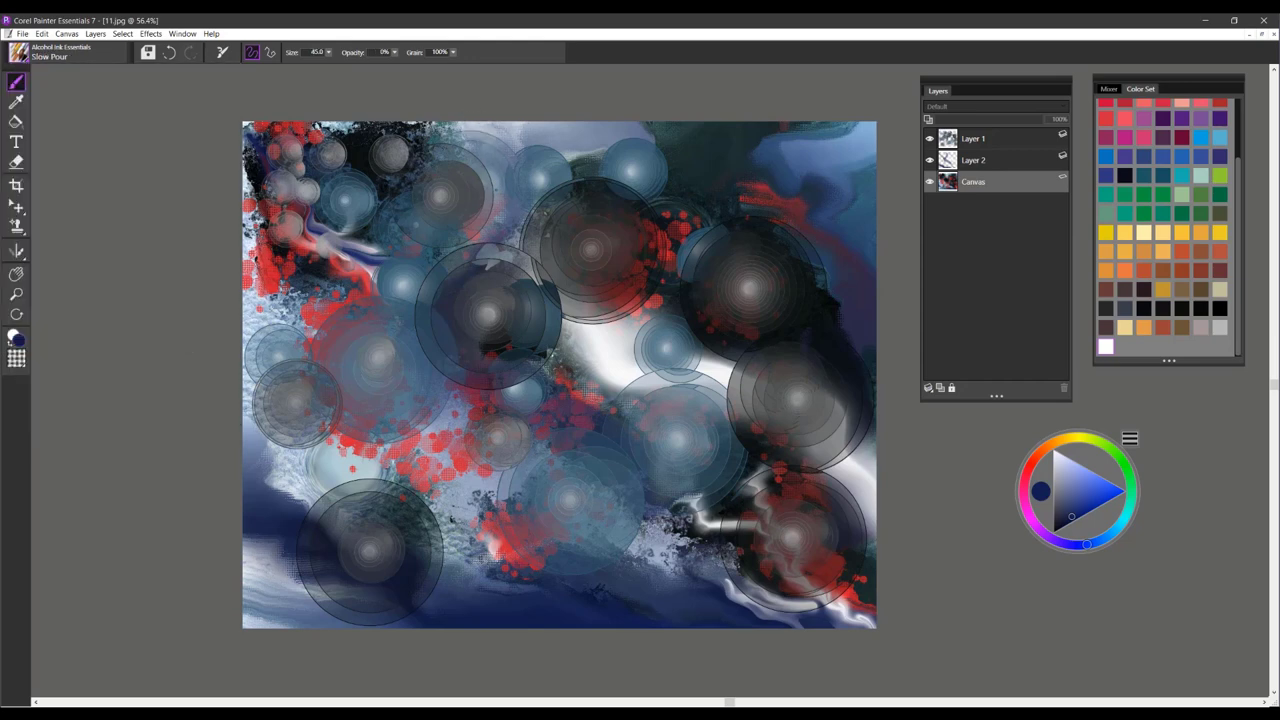
{"action": "mouse_move", "coordinate": [504, 200]}
{"action": "left_mouse_down"}
{"action": "mouse_move", "coordinate": [318, 300]}
{"action": "mouse_move", "coordinate": [300, 345]}
{"action": "left_mouse_up"}
{"action": "mouse_move", "coordinate": [346, 442]}
{"action": "left_mouse_down"}
{"action": "mouse_move", "coordinate": [452, 468]}
{"action": "mouse_move", "coordinate": [505, 560]}
{"action": "mouse_move", "coordinate": [555, 592]}
{"action": "mouse_move", "coordinate": [750, 622]}
{"action": "left_mouse_up"}
{"action": "left_click", "coordinate": [1066, 457]}
{"action": "left_click_drag", "start_coordinate": [768, 450], "coordinate": [850, 595]}
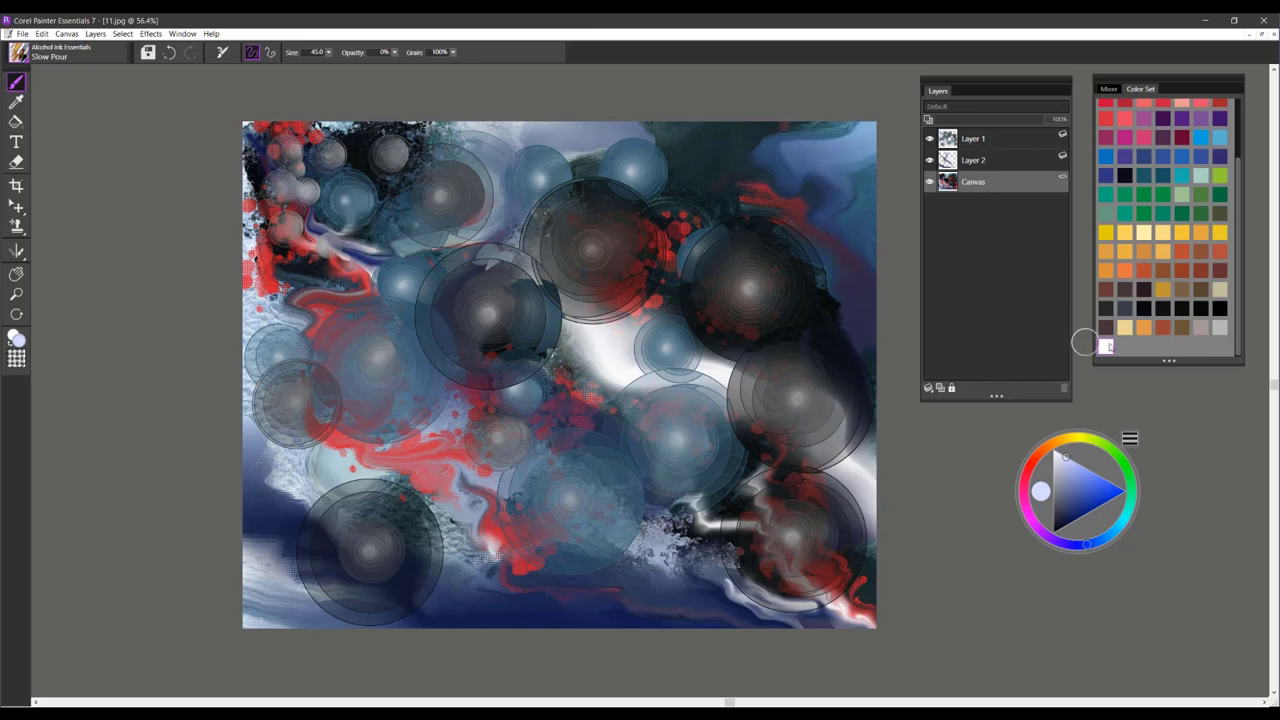
Step: Target Layer 1 and distort the ink drops with Slow Pour strokes from the right of centre towards the left middle
{"action": "left_click", "coordinate": [1015, 161]}
{"action": "left_click", "coordinate": [1006, 138]}
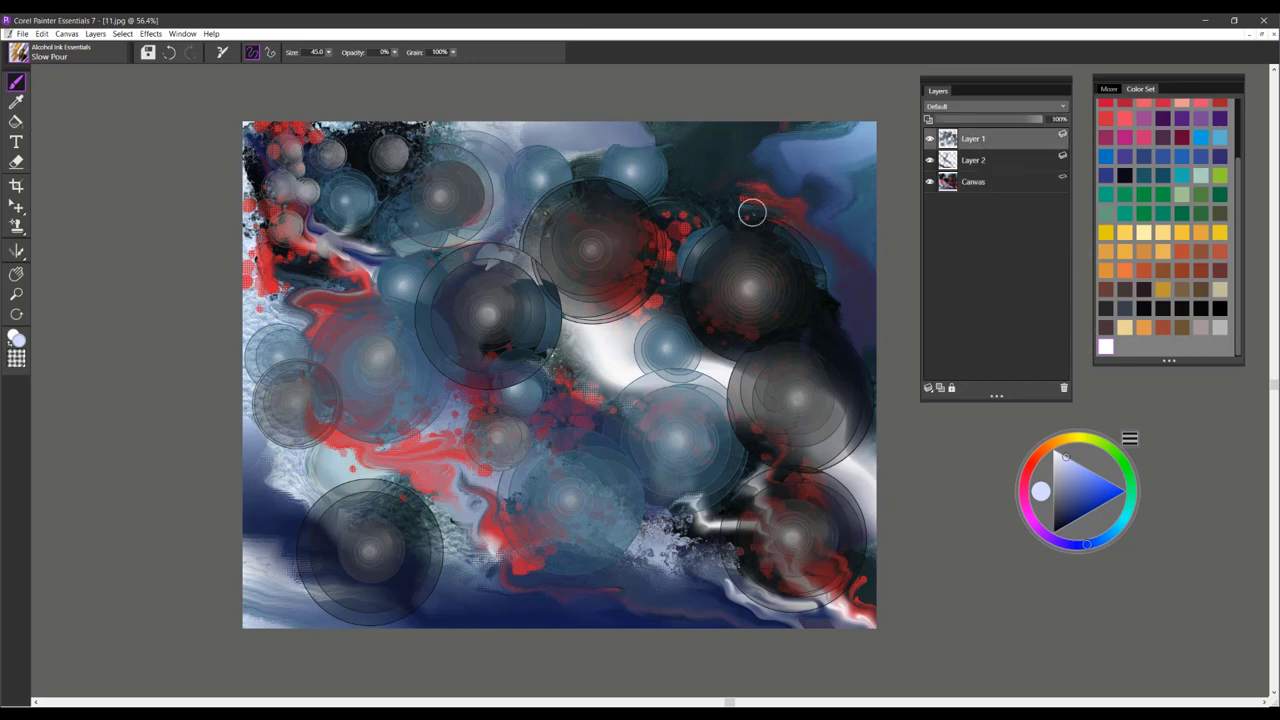
{"action": "left_click_drag", "start_coordinate": [760, 325], "coordinate": [424, 444]}
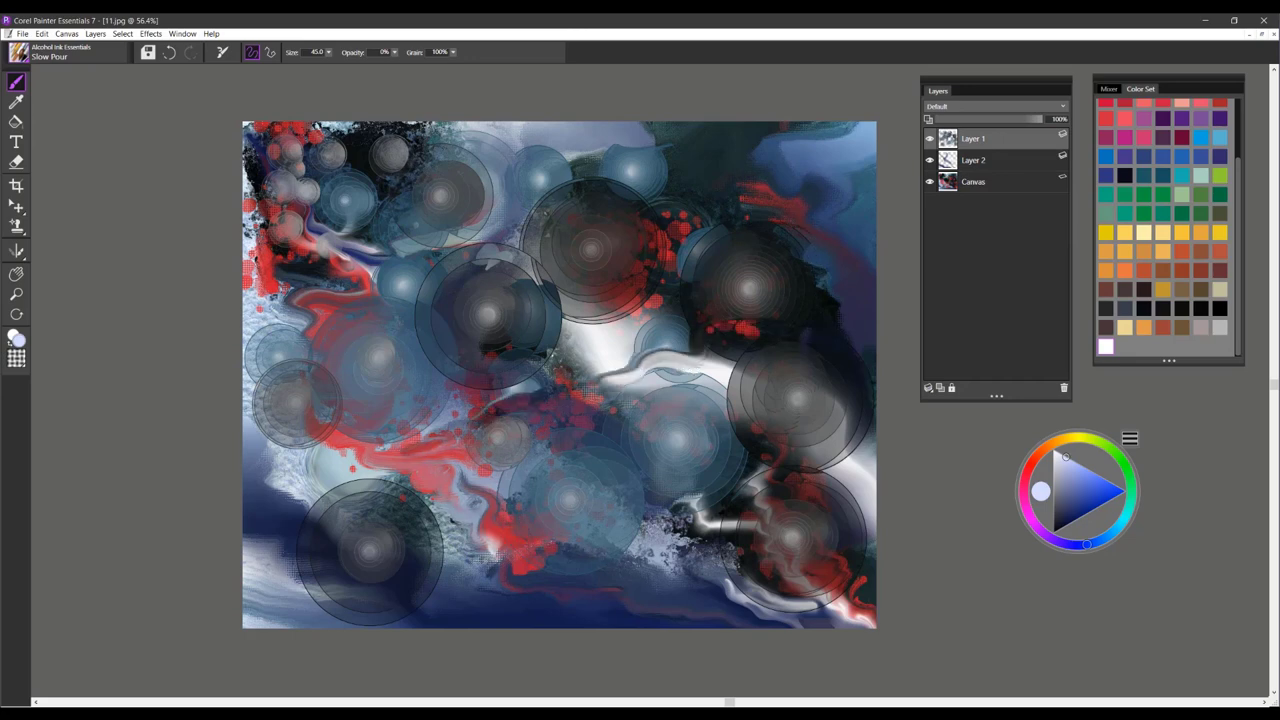
Step: Switch to the Splat brush at size 257.9 and scatter pale blue specks across the upper part of Layer 1
{"action": "left_click", "coordinate": [22, 55]}
{"action": "left_click", "coordinate": [191, 386]}
{"action": "left_click_drag", "start_coordinate": [492, 212], "coordinate": [556, 156]}
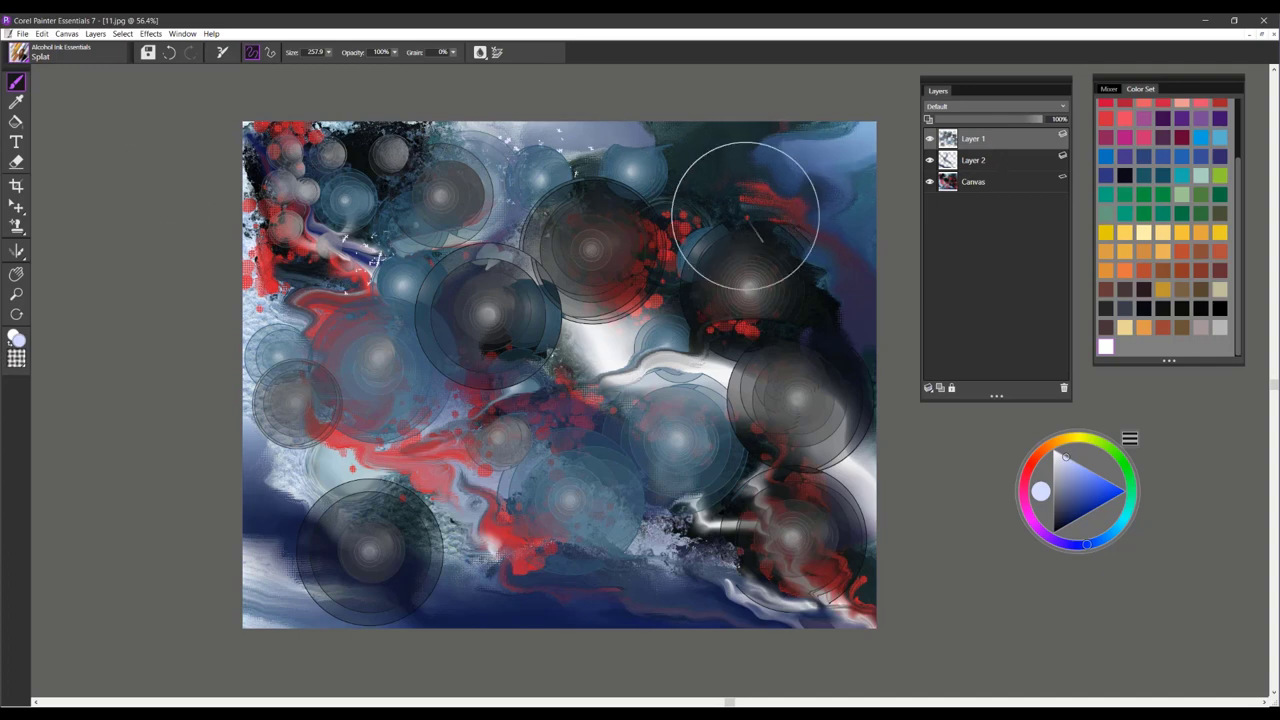
Step: Add a new top layer with the Gel composite method and scatter black splats across the painting's top and centre
{"action": "left_click", "coordinate": [940, 388]}
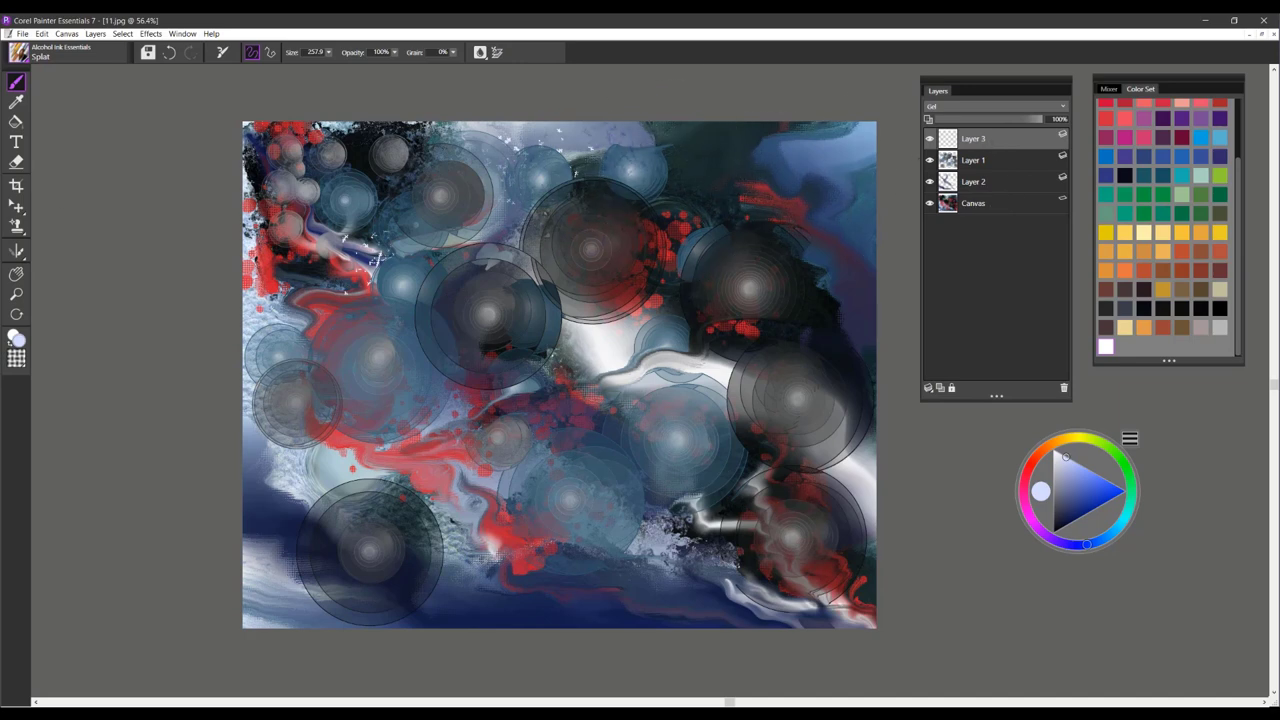
{"action": "left_click", "coordinate": [1164, 313]}
{"action": "mouse_move", "coordinate": [705, 203]}
{"action": "left_mouse_down"}
{"action": "mouse_move", "coordinate": [666, 174]}
{"action": "mouse_move", "coordinate": [577, 167]}
{"action": "left_mouse_up"}
{"action": "mouse_move", "coordinate": [672, 183]}
{"action": "left_mouse_down"}
{"action": "mouse_move", "coordinate": [596, 135]}
{"action": "mouse_move", "coordinate": [539, 161]}
{"action": "left_mouse_up"}
{"action": "mouse_move", "coordinate": [511, 179]}
{"action": "left_mouse_down"}
{"action": "mouse_move", "coordinate": [473, 163]}
{"action": "mouse_move", "coordinate": [482, 174]}
{"action": "left_mouse_up"}
{"action": "left_click_drag", "start_coordinate": [520, 281], "coordinate": [615, 372]}
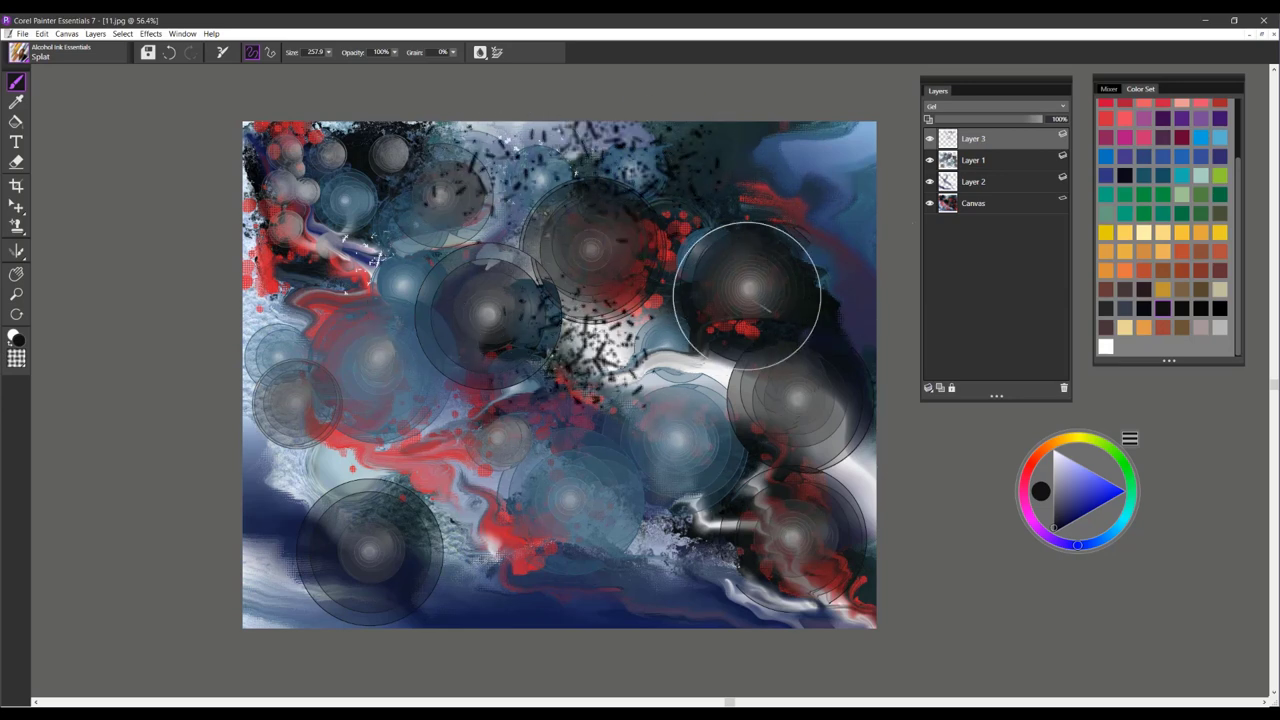
Step: Add more black splats over the left middle and lower centre of the Gel layer
{"action": "left_click", "coordinate": [325, 380]}
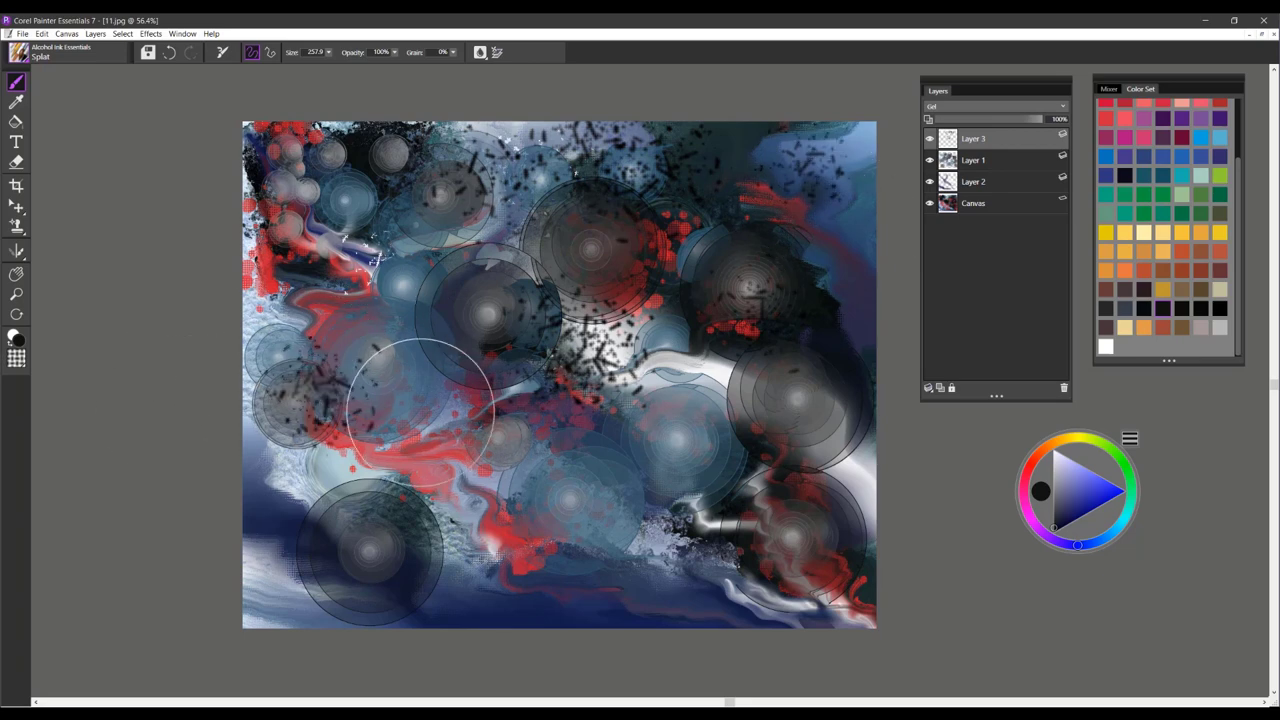
{"action": "left_click", "coordinate": [425, 395]}
{"action": "left_click", "coordinate": [466, 536]}
{"action": "left_click", "coordinate": [680, 513]}
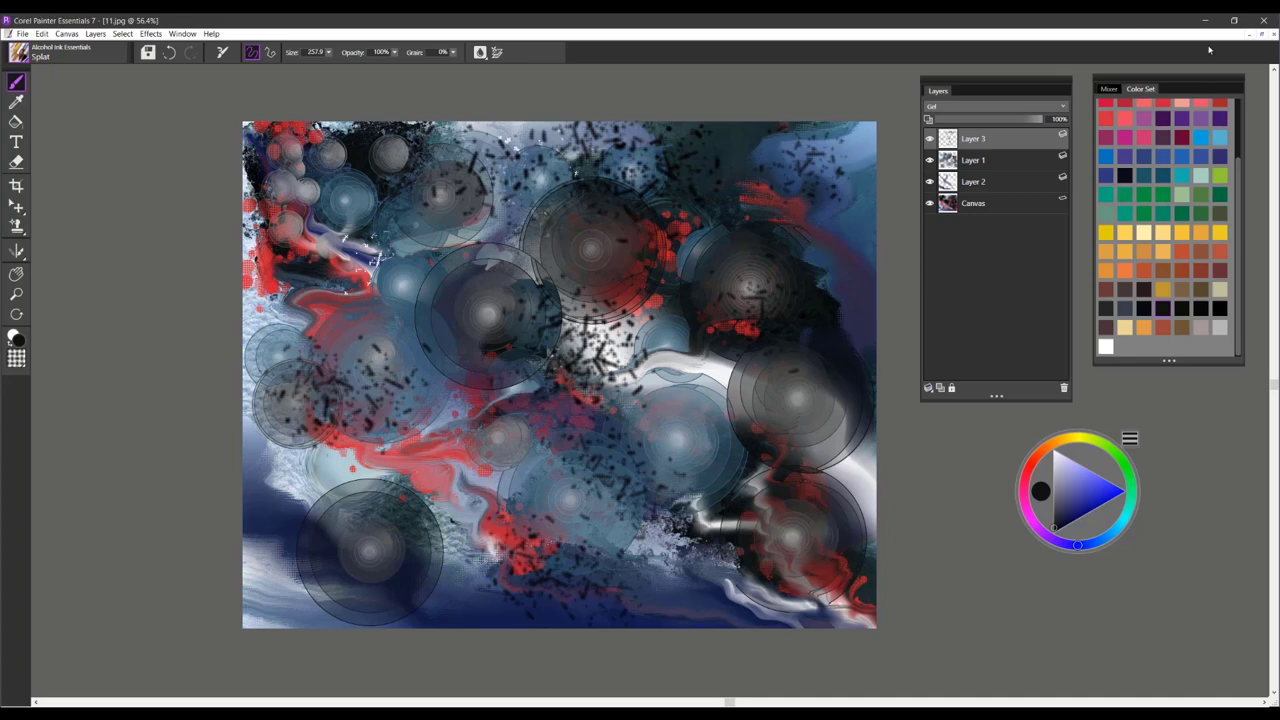
Step: Switch to the Bulge brush and drop Layer 3 onto the Canvas
{"action": "left_click", "coordinate": [22, 55]}
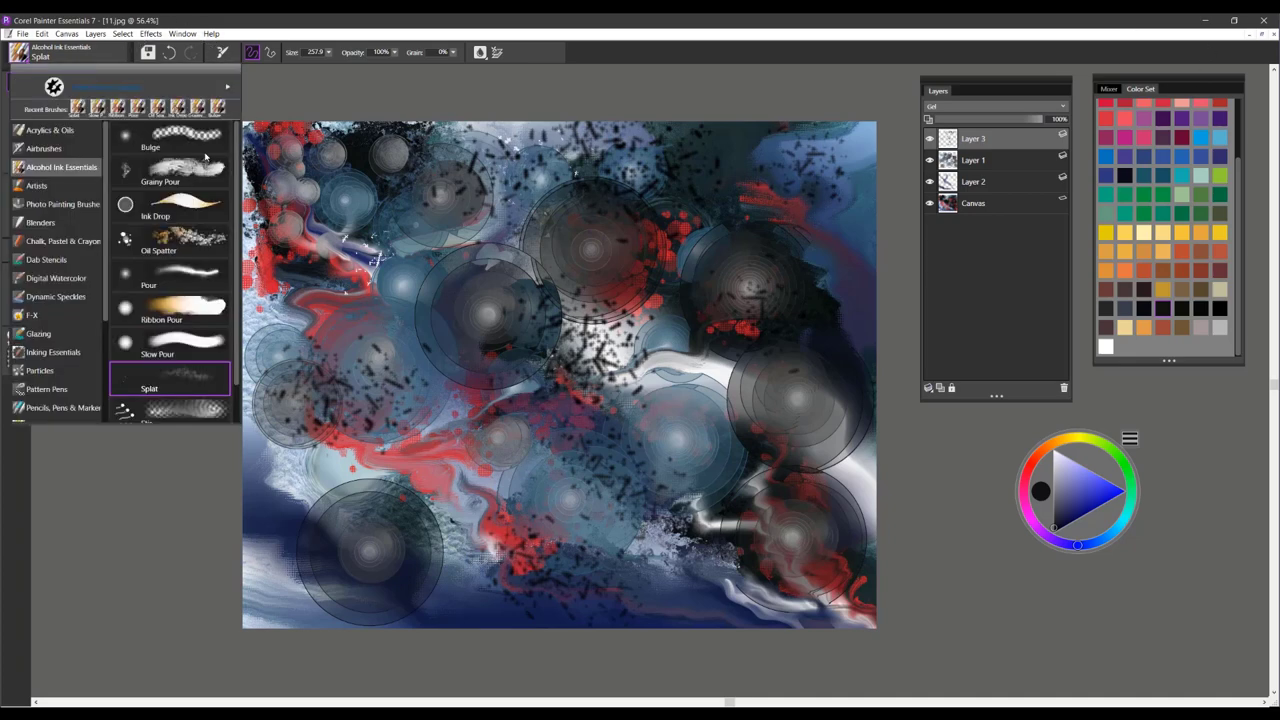
{"action": "left_click", "coordinate": [197, 142]}
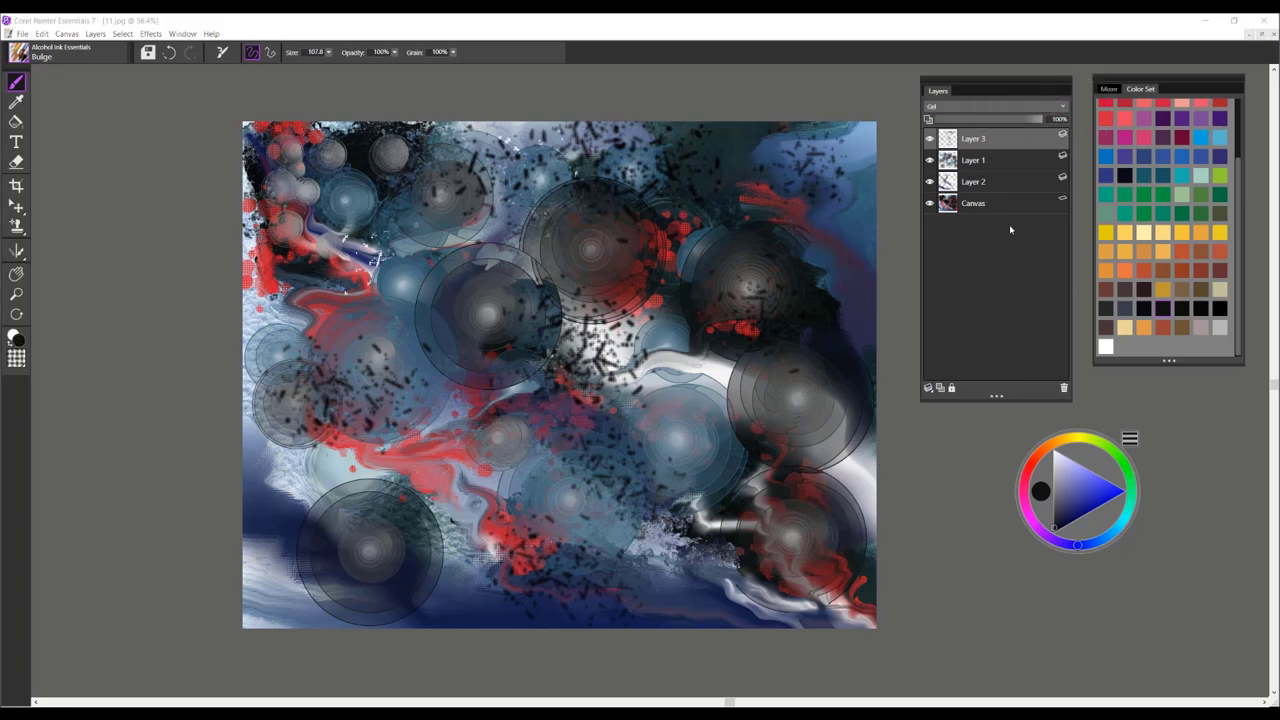
{"action": "left_click", "coordinate": [1008, 145]}
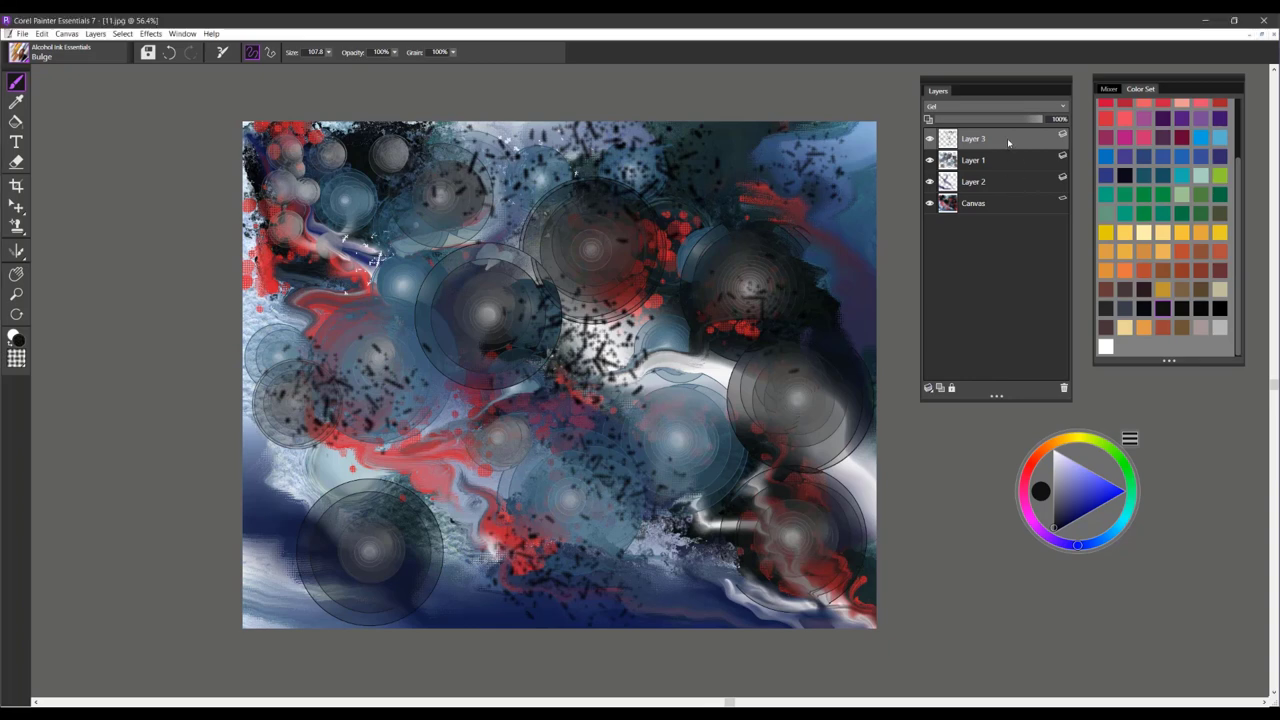
{"action": "left_click", "coordinate": [928, 390]}
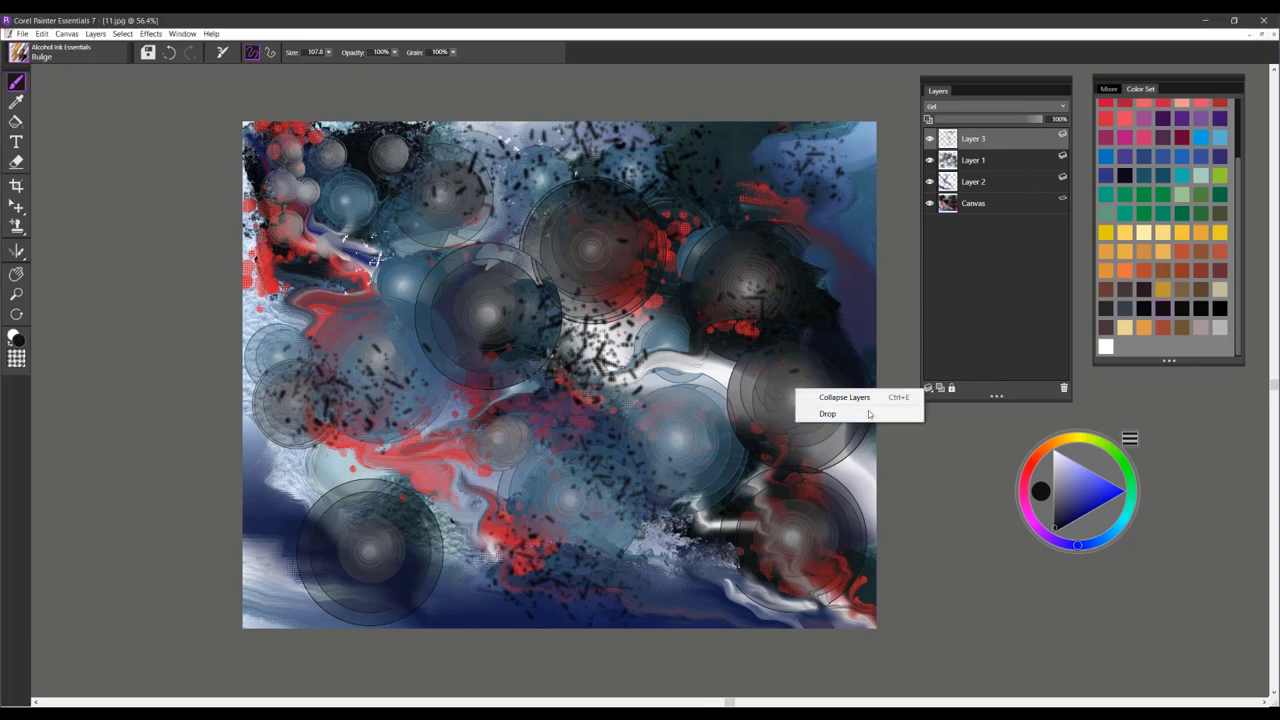
{"action": "left_click", "coordinate": [828, 413]}
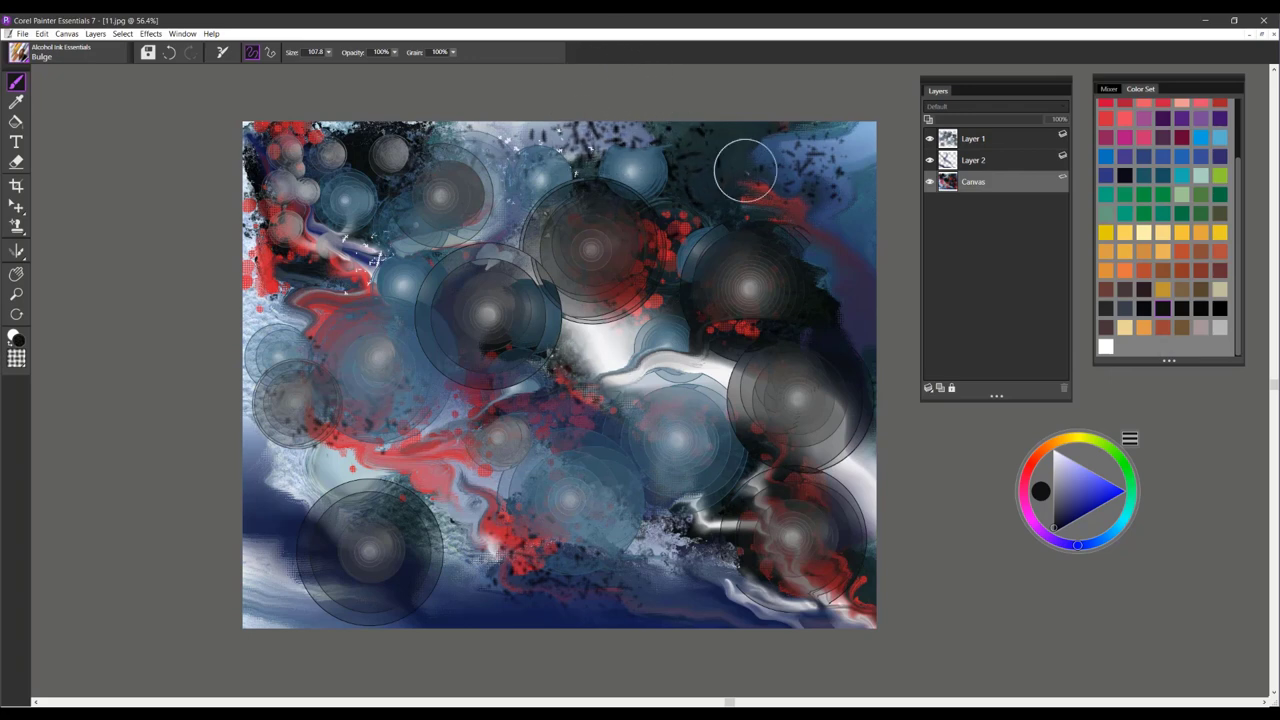
Step: Bulge the Canvas at size 107.8 in the upper right, along the top, over the lower red streaks and in the upper-left corner
{"action": "mouse_move", "coordinate": [755, 167]}
{"action": "left_mouse_down"}
{"action": "mouse_move", "coordinate": [812, 165]}
{"action": "mouse_move", "coordinate": [605, 136]}
{"action": "mouse_move", "coordinate": [590, 180]}
{"action": "left_mouse_up"}
{"action": "mouse_move", "coordinate": [412, 460]}
{"action": "left_mouse_down"}
{"action": "mouse_move", "coordinate": [501, 545]}
{"action": "mouse_move", "coordinate": [546, 568]}
{"action": "left_mouse_up"}
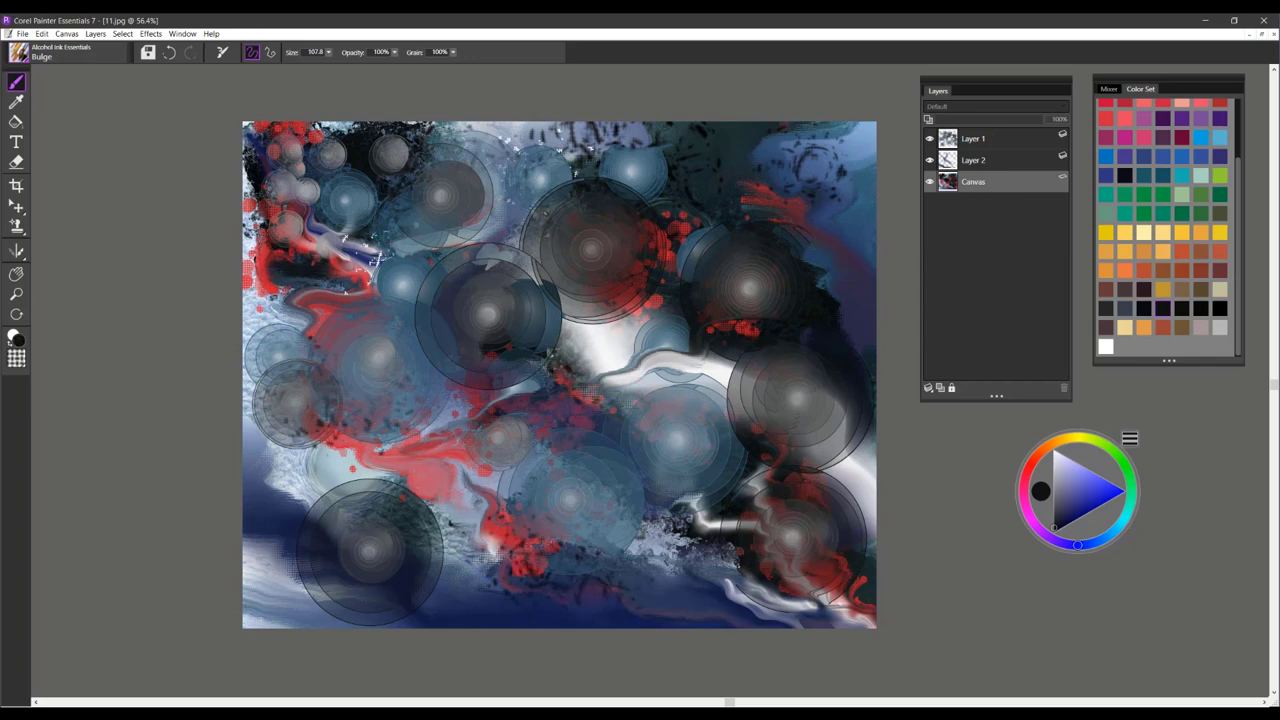
{"action": "left_click", "coordinate": [248, 205]}
{"action": "left_click", "coordinate": [356, 138]}
{"action": "left_click", "coordinate": [599, 141]}
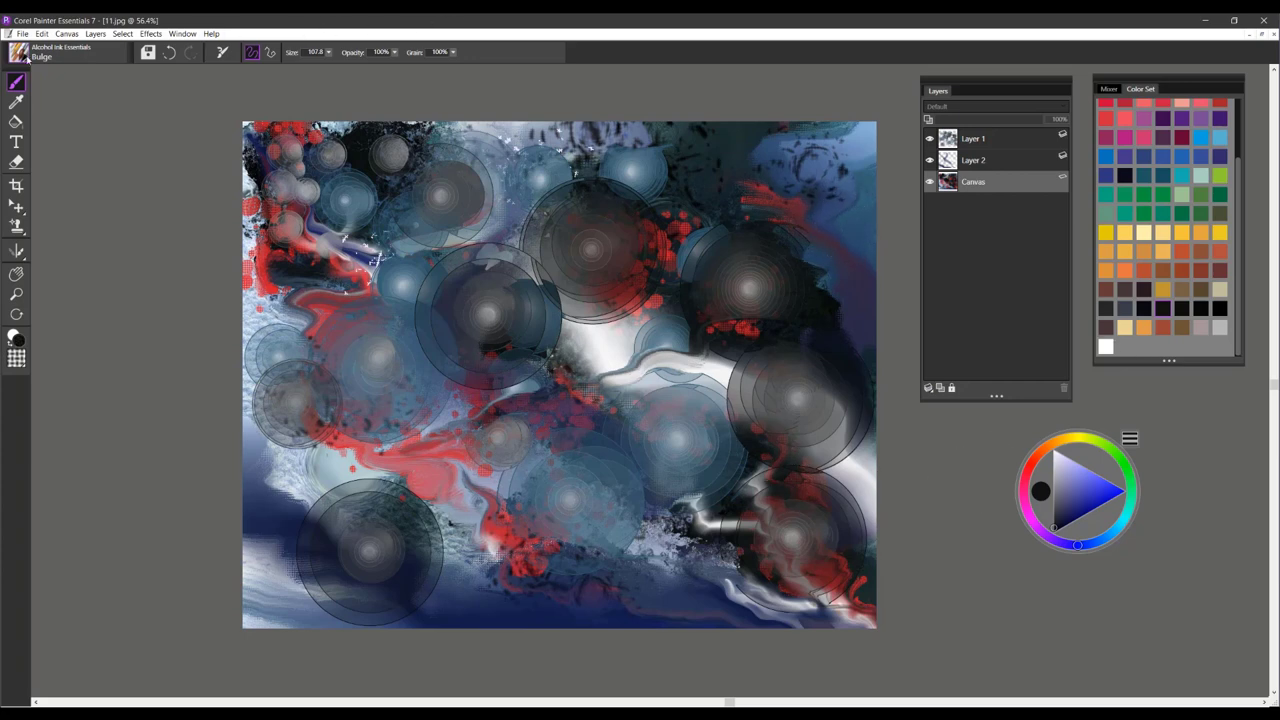
Step: Switch to the Stir brush and stir the Canvas in the upper right, along the top and through the lower red streaks
{"action": "left_click", "coordinate": [27, 57]}
{"action": "scroll", "coordinate": [219, 369], "scroll_direction": "down", "scroll_amount": 1}
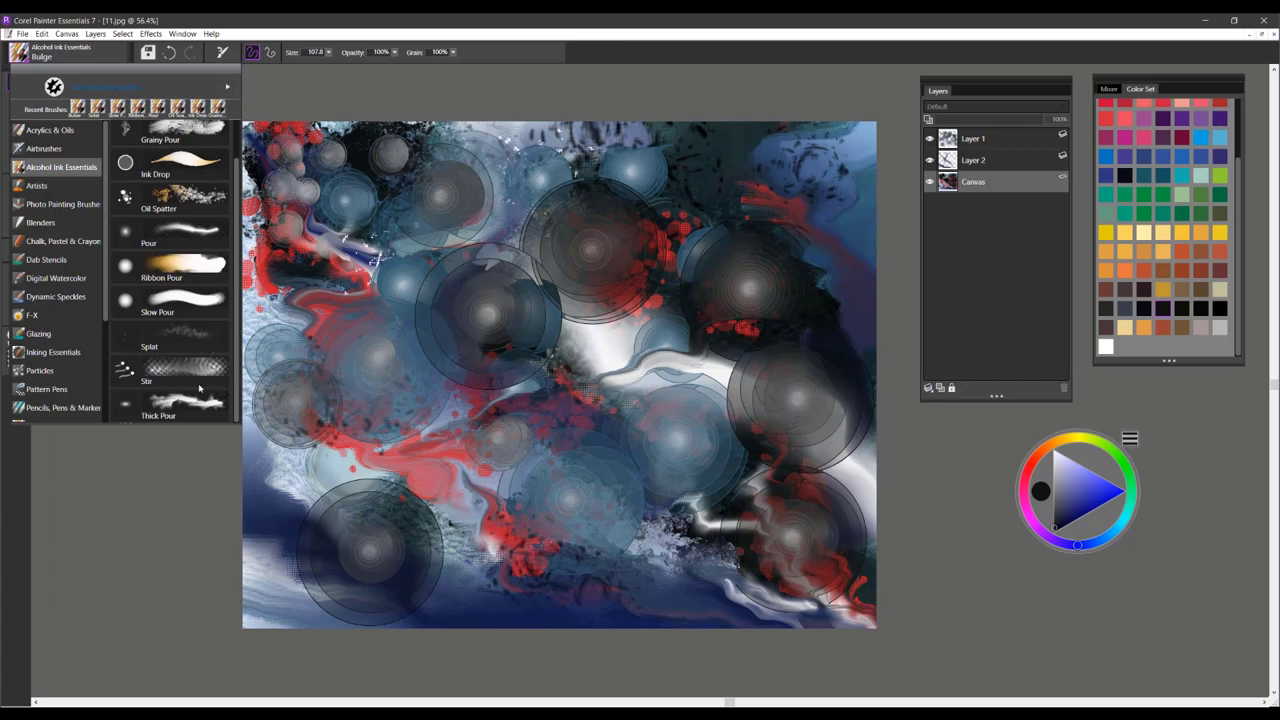
{"action": "left_click", "coordinate": [180, 372]}
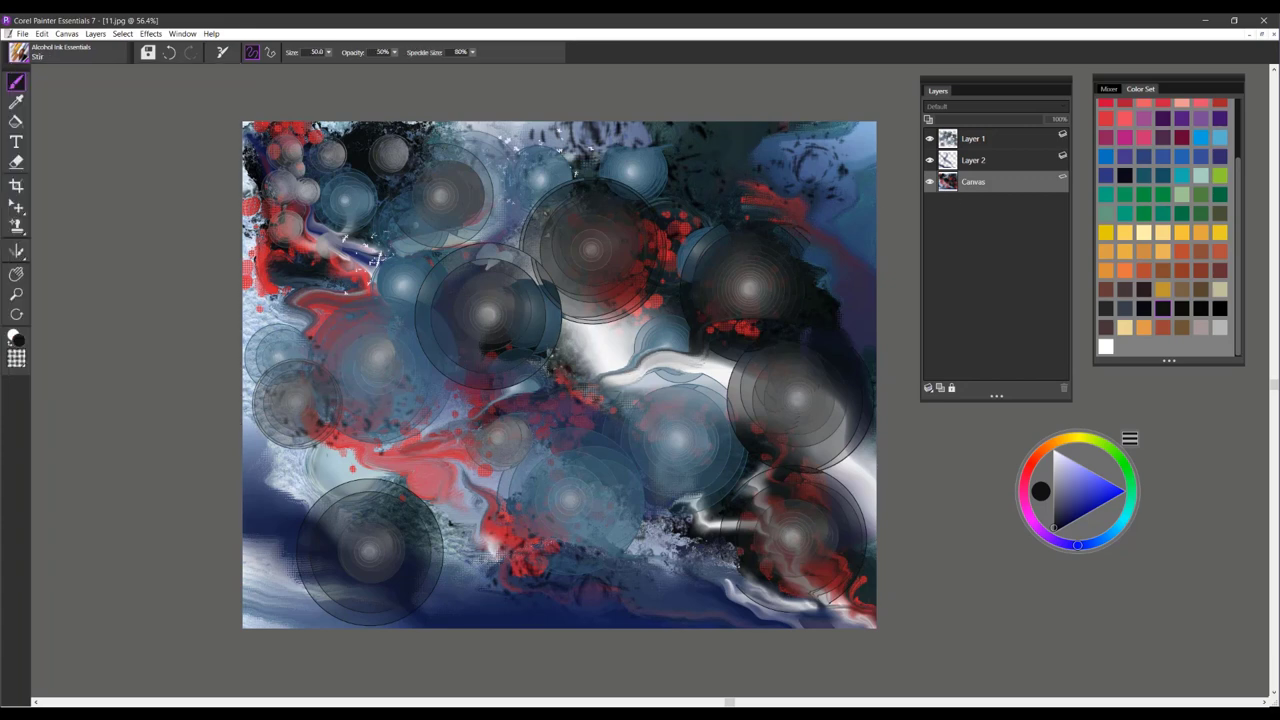
{"action": "left_click_drag", "start_coordinate": [800, 150], "coordinate": [806, 160]}
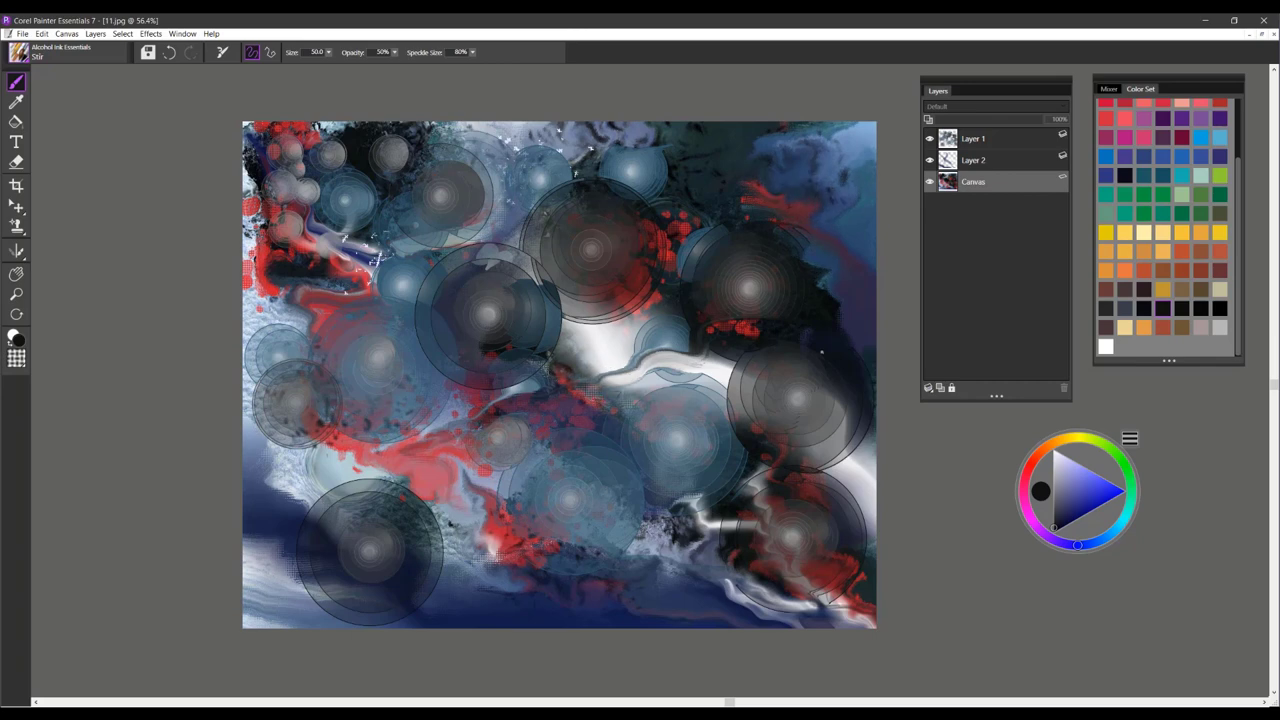
Step: Make Layer 1 active and stir across the white streak near the painting's centre
{"action": "left_click", "coordinate": [1025, 162]}
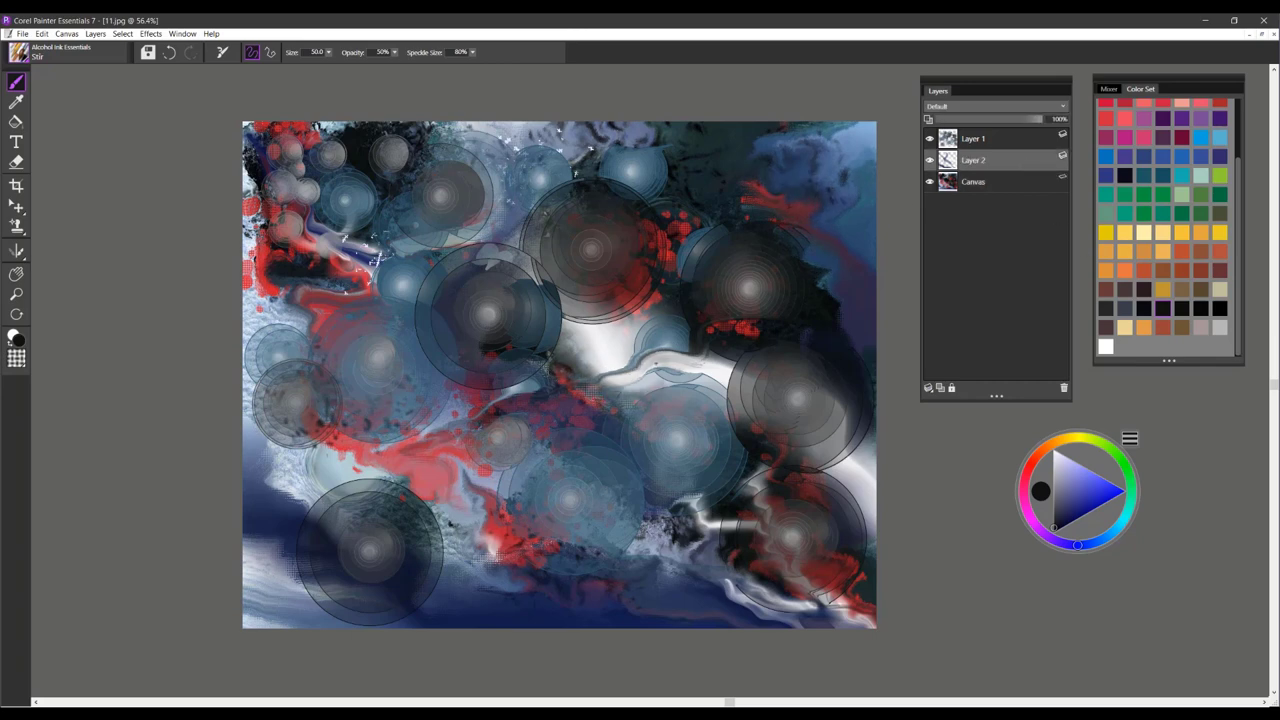
{"action": "left_click", "coordinate": [999, 186]}
{"action": "left_click", "coordinate": [1008, 164]}
{"action": "left_click", "coordinate": [1006, 140]}
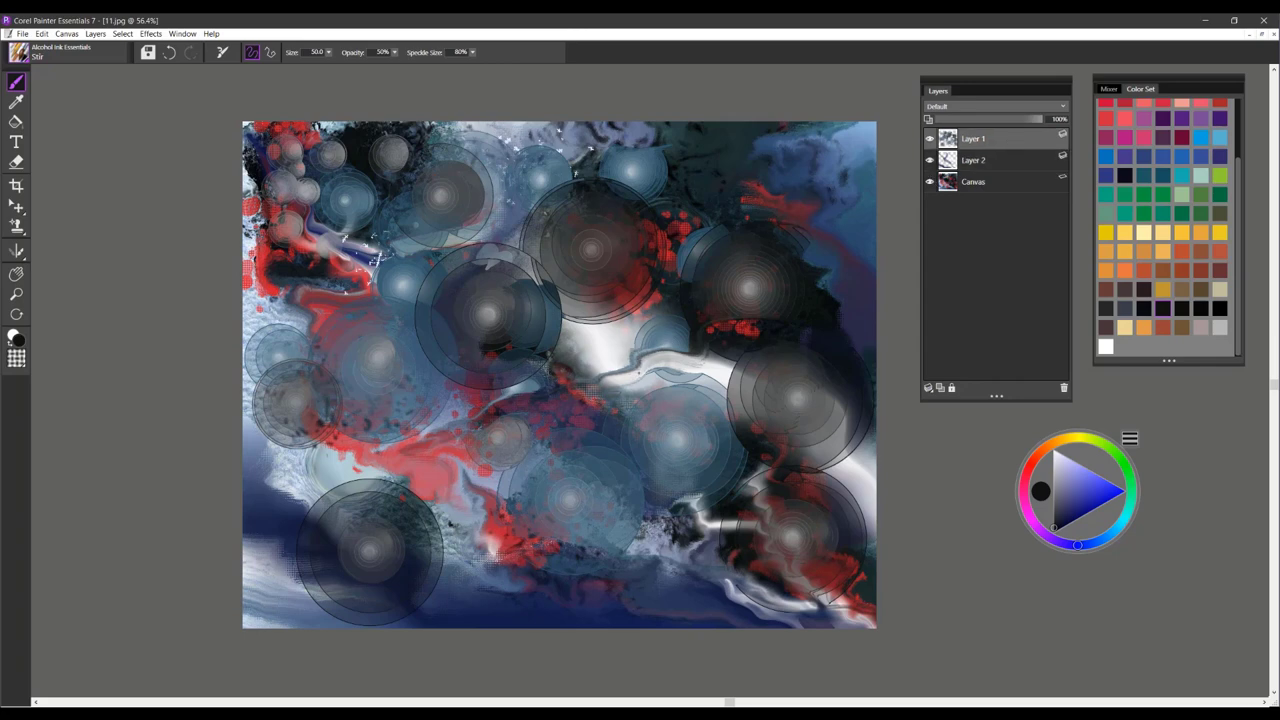
{"action": "left_click_drag", "start_coordinate": [634, 377], "coordinate": [655, 355]}
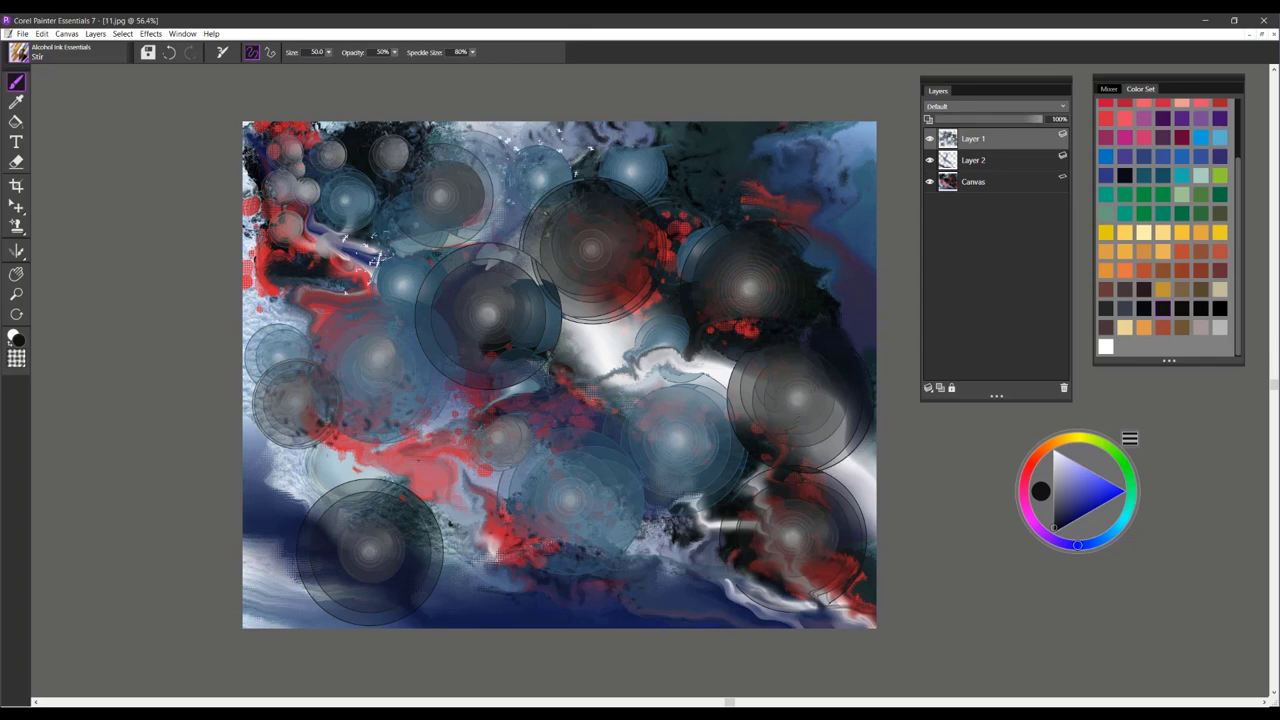
Step: Switch to the Thick Pour brush and sweep red and blue strokes across the Canvas, enlarging the brush to size 194.4
{"action": "left_click", "coordinate": [18, 52]}
{"action": "left_click", "coordinate": [198, 415]}
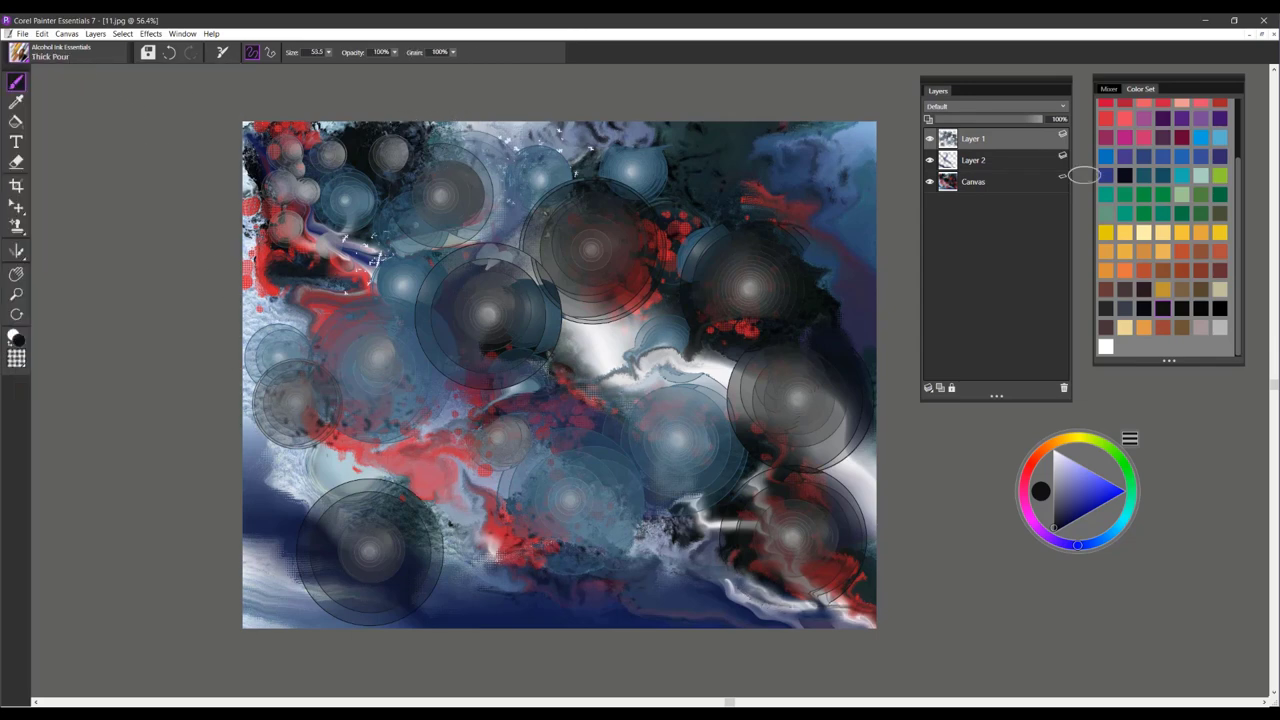
{"action": "left_click", "coordinate": [1104, 119]}
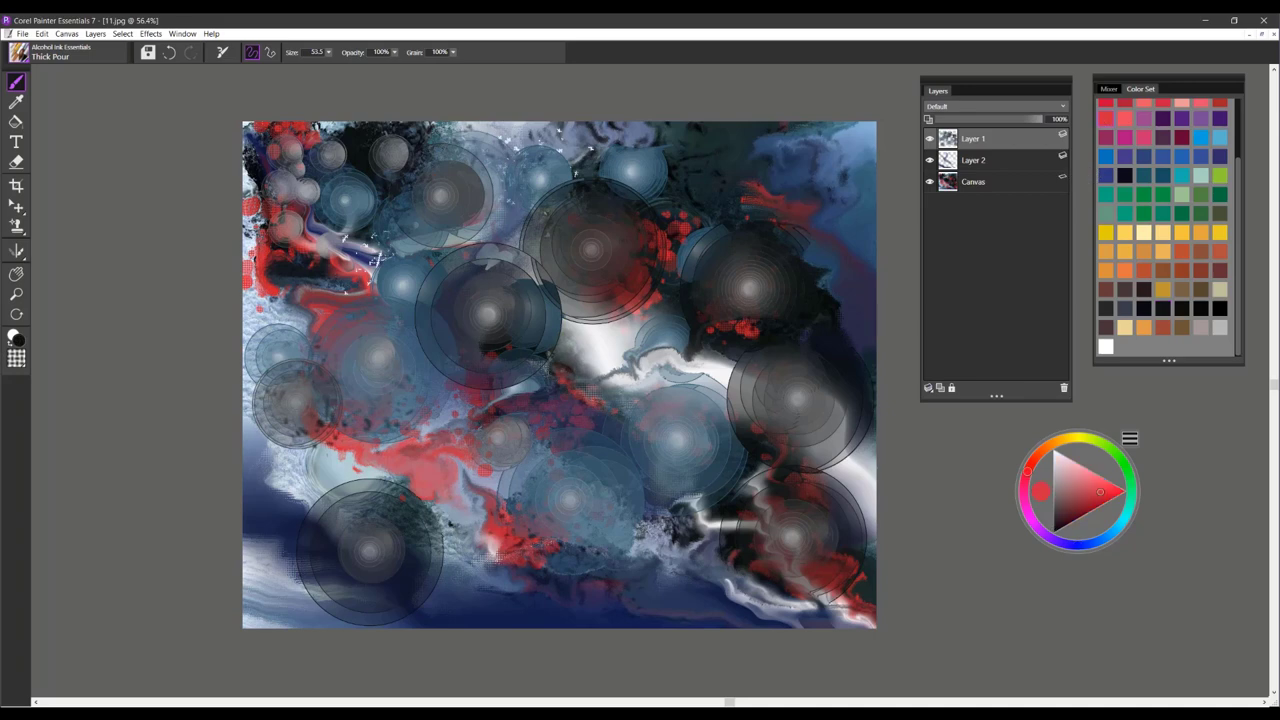
{"action": "left_click", "coordinate": [982, 183]}
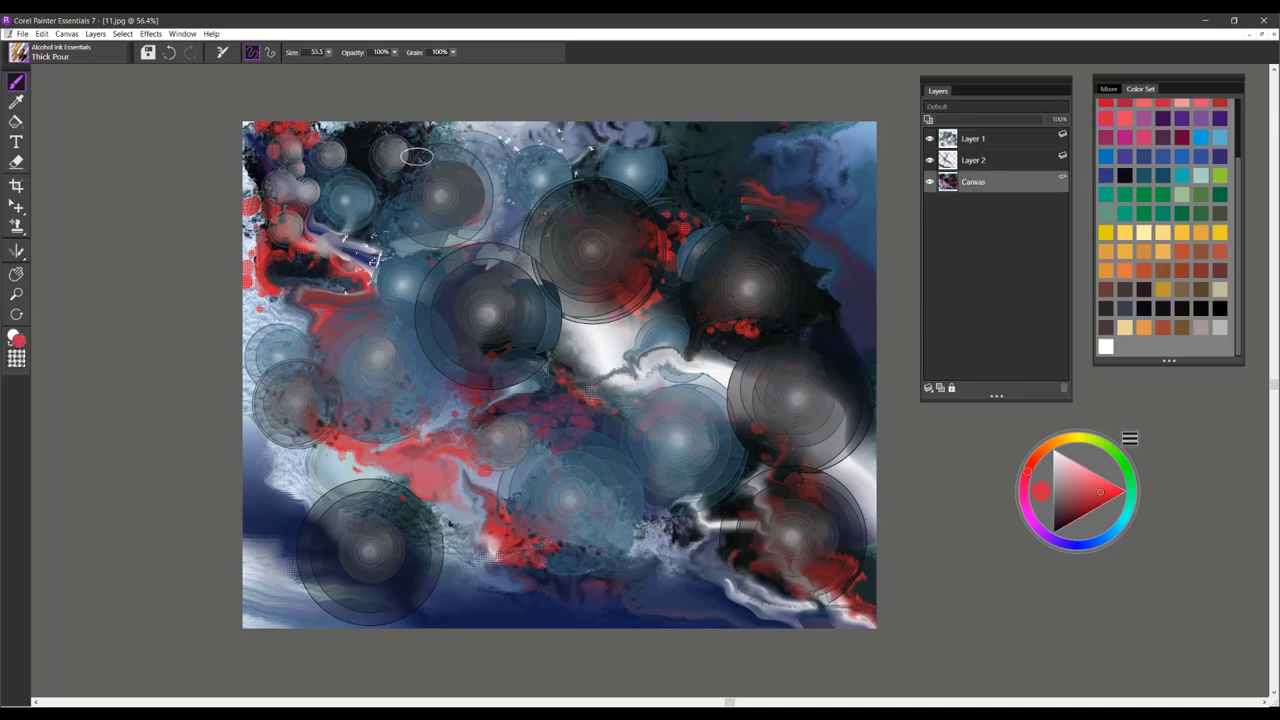
{"action": "mouse_move", "coordinate": [421, 154]}
{"action": "left_mouse_down"}
{"action": "mouse_move", "coordinate": [471, 119]}
{"action": "mouse_move", "coordinate": [451, 166]}
{"action": "mouse_move", "coordinate": [480, 167]}
{"action": "mouse_move", "coordinate": [340, 154]}
{"action": "mouse_move", "coordinate": [388, 256]}
{"action": "mouse_move", "coordinate": [497, 305]}
{"action": "mouse_move", "coordinate": [520, 350]}
{"action": "mouse_move", "coordinate": [610, 400]}
{"action": "mouse_move", "coordinate": [640, 460]}
{"action": "mouse_move", "coordinate": [720, 520]}
{"action": "mouse_move", "coordinate": [830, 565]}
{"action": "left_mouse_up"}
{"action": "mouse_move", "coordinate": [345, 455]}
{"action": "left_mouse_down"}
{"action": "mouse_move", "coordinate": [545, 570]}
{"action": "mouse_move", "coordinate": [740, 605]}
{"action": "left_mouse_up"}
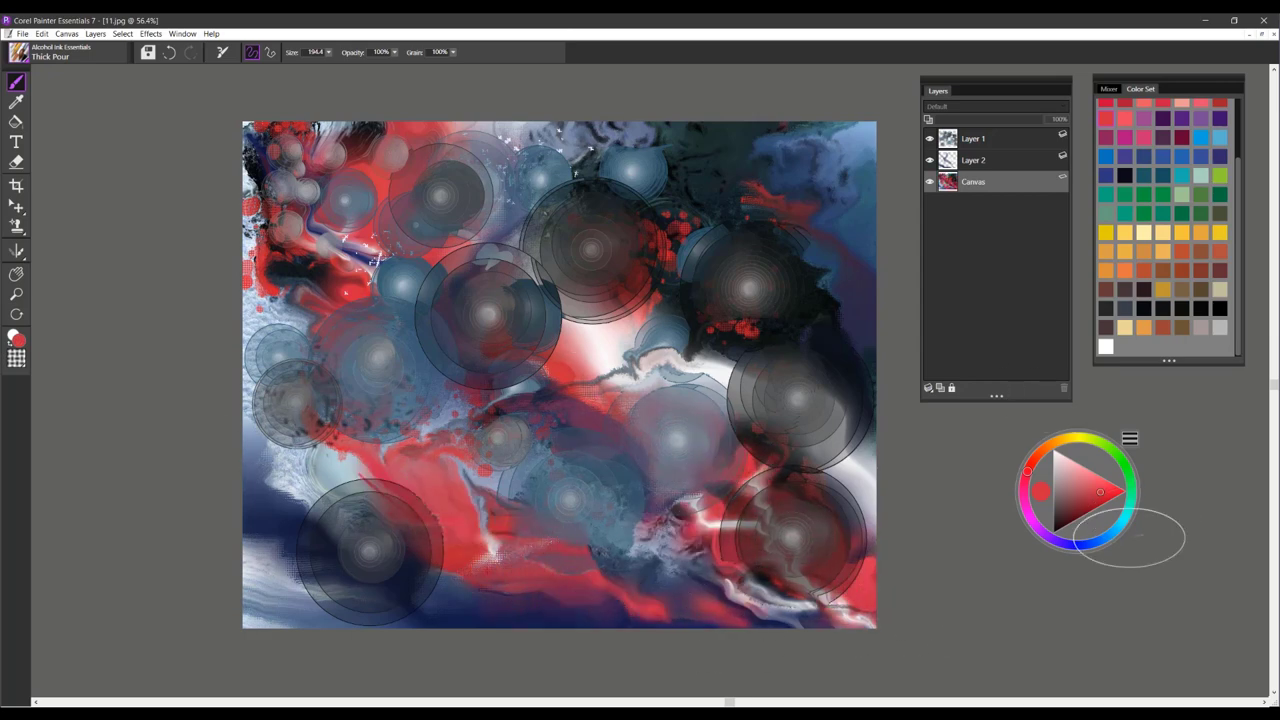
{"action": "left_click", "coordinate": [1087, 543]}
{"action": "mouse_move", "coordinate": [463, 425]}
{"action": "left_mouse_down"}
{"action": "mouse_move", "coordinate": [505, 430]}
{"action": "mouse_move", "coordinate": [731, 298]}
{"action": "mouse_move", "coordinate": [790, 185]}
{"action": "mouse_move", "coordinate": [866, 137]}
{"action": "mouse_move", "coordinate": [621, 165]}
{"action": "mouse_move", "coordinate": [490, 150]}
{"action": "mouse_move", "coordinate": [300, 230]}
{"action": "mouse_move", "coordinate": [275, 320]}
{"action": "mouse_move", "coordinate": [295, 420]}
{"action": "mouse_move", "coordinate": [530, 540]}
{"action": "mouse_move", "coordinate": [650, 570]}
{"action": "mouse_move", "coordinate": [760, 560]}
{"action": "left_mouse_up"}
Step: Drop Layer 1 and Layer 2 onto the Canvas, and pour blue over the white streak from the centre to the lower right
{"action": "left_click", "coordinate": [1014, 139]}
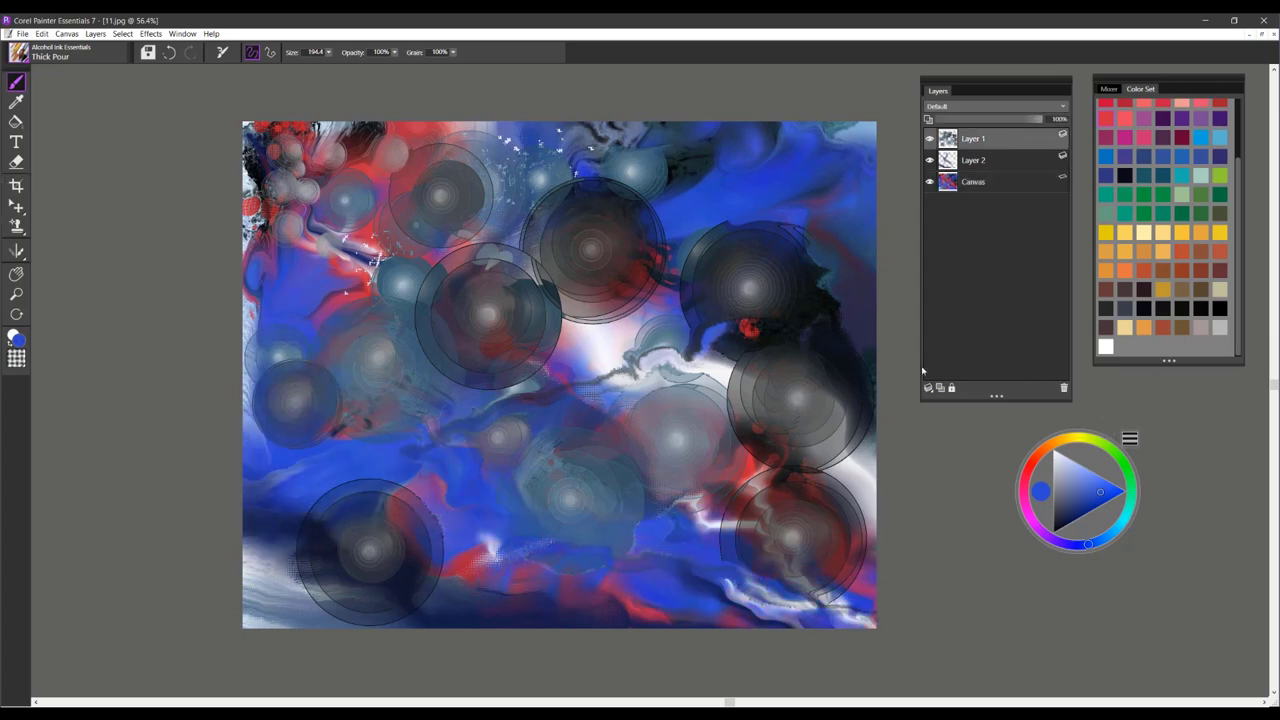
{"action": "left_click", "coordinate": [928, 388]}
{"action": "left_click", "coordinate": [881, 415]}
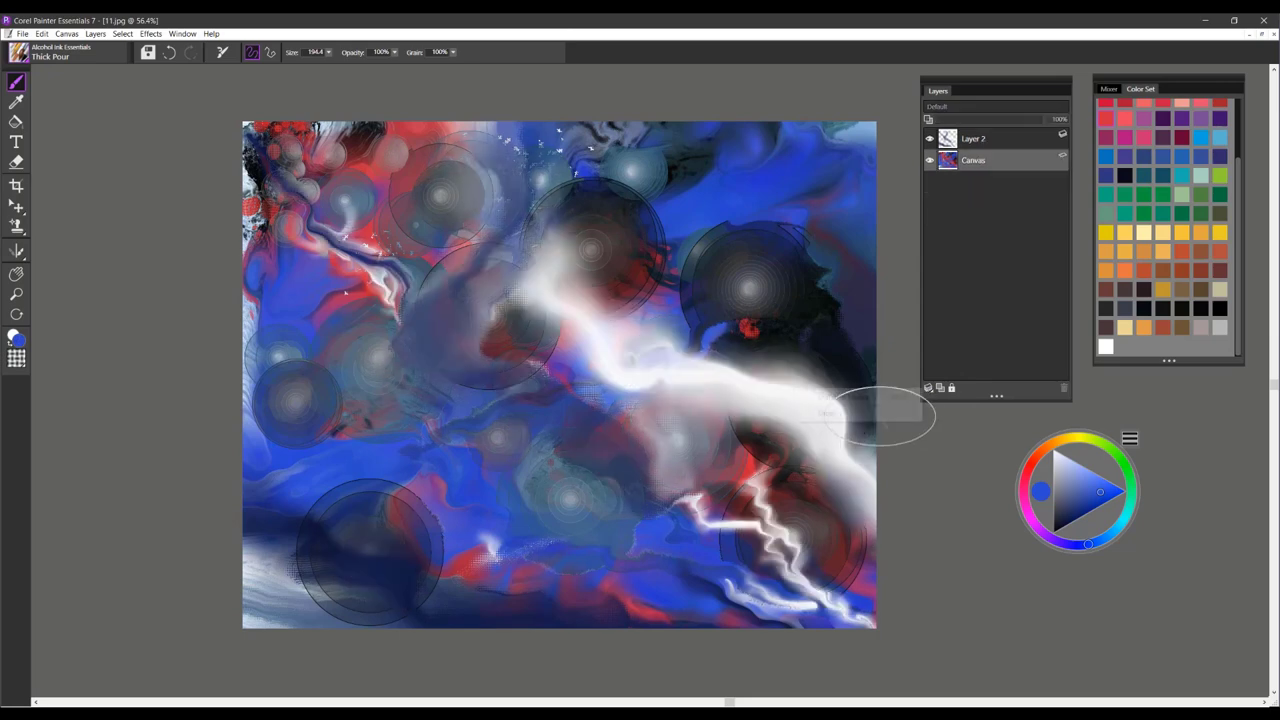
{"action": "left_click", "coordinate": [995, 143]}
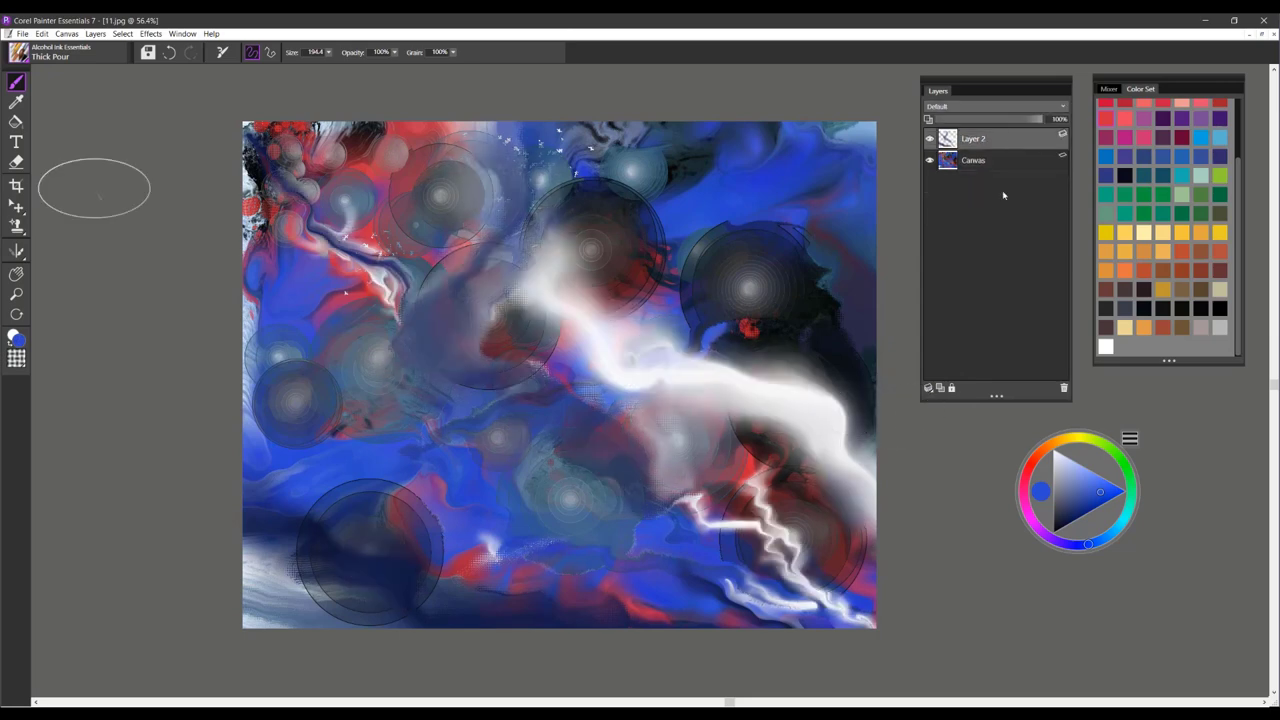
{"action": "left_click", "coordinate": [928, 388]}
{"action": "left_click", "coordinate": [881, 414]}
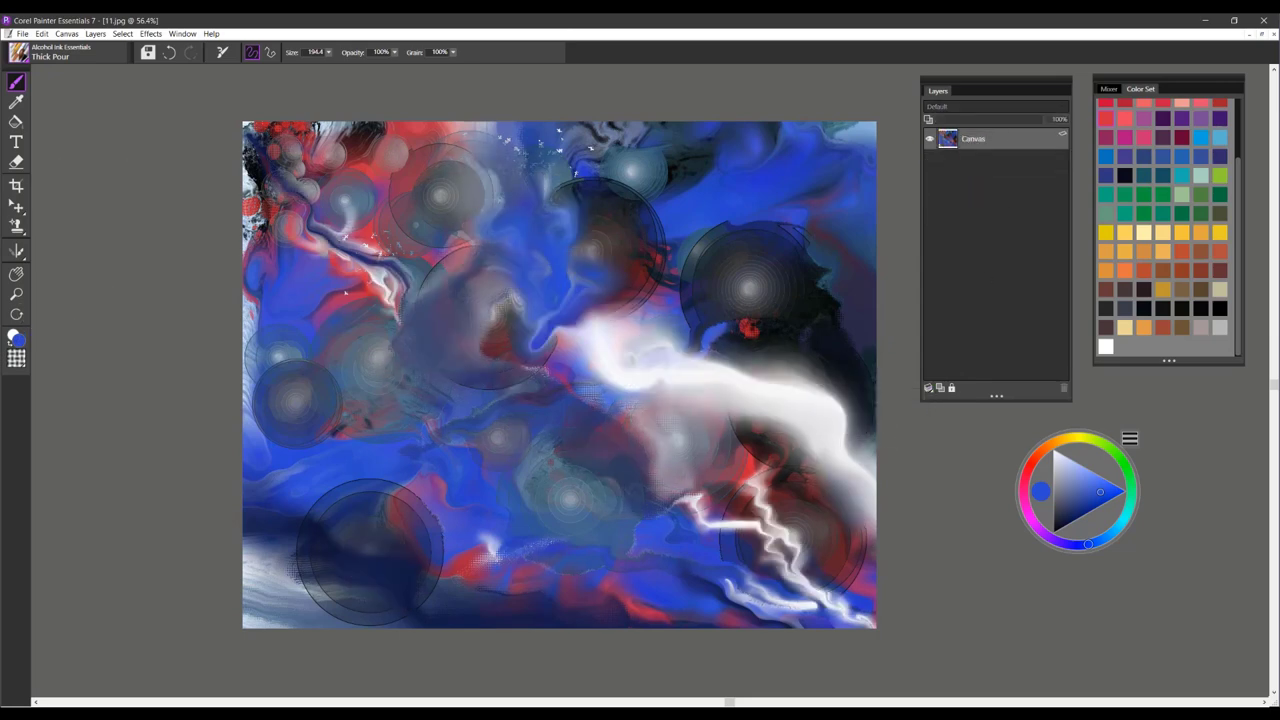
{"action": "mouse_move", "coordinate": [560, 327]}
{"action": "left_mouse_down"}
{"action": "mouse_move", "coordinate": [625, 395]}
{"action": "mouse_move", "coordinate": [790, 400]}
{"action": "mouse_move", "coordinate": [840, 470]}
{"action": "left_mouse_up"}
{"action": "mouse_move", "coordinate": [755, 520]}
{"action": "left_mouse_down"}
{"action": "mouse_move", "coordinate": [790, 560]}
{"action": "mouse_move", "coordinate": [815, 565]}
{"action": "left_mouse_up"}
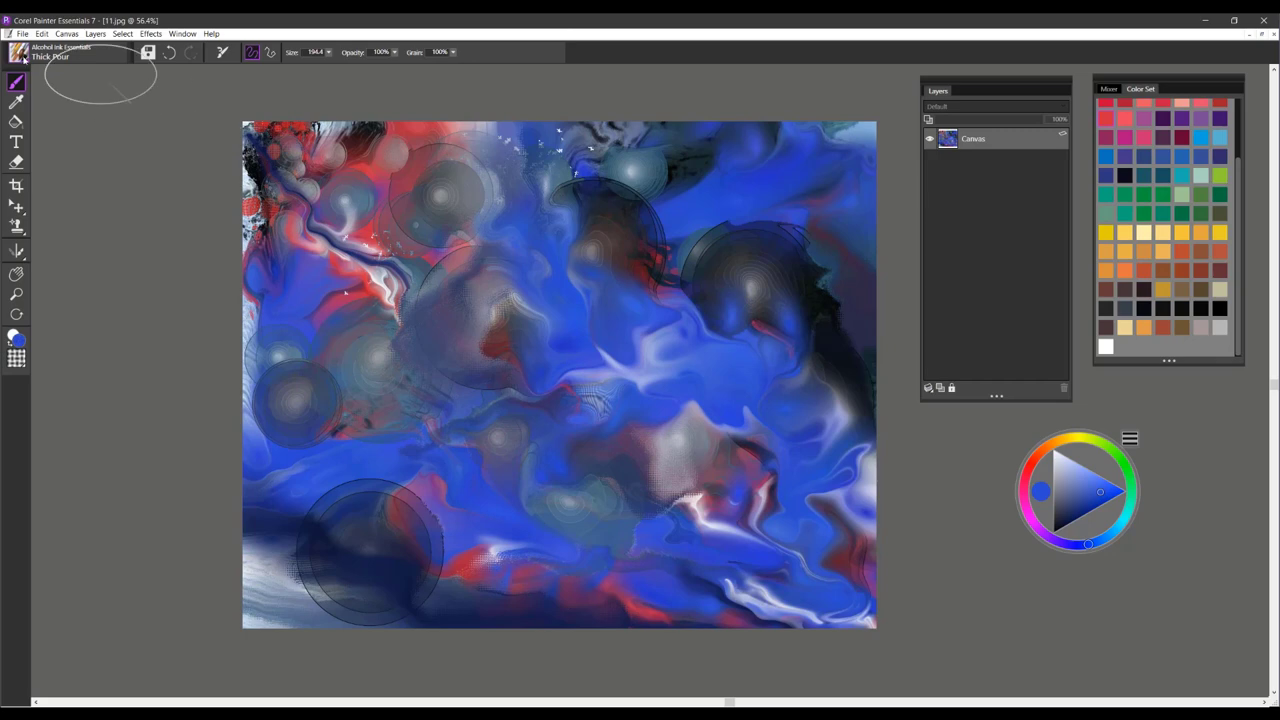
Step: Switch to the Ink Drop brush at size 262.6 and place two blue drops left of and above the painting's centre
{"action": "left_click", "coordinate": [20, 55]}
{"action": "left_click", "coordinate": [182, 170]}
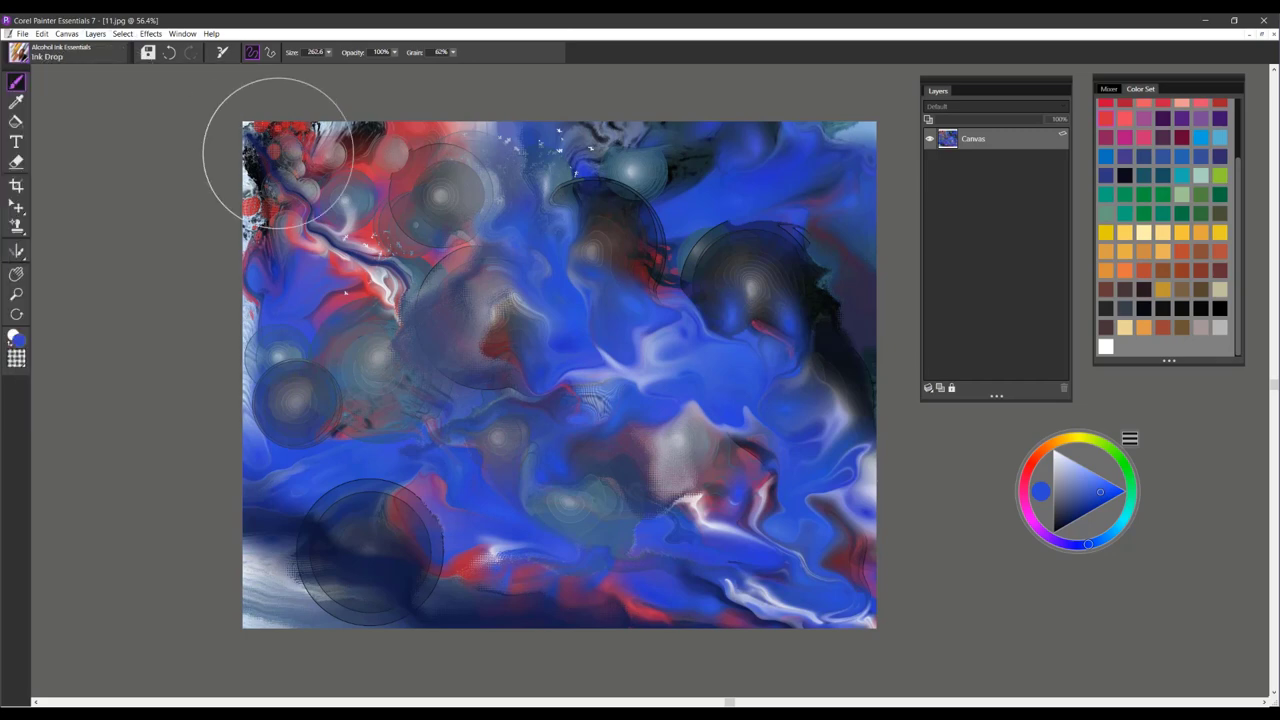
{"action": "left_click", "coordinate": [455, 325]}
{"action": "left_click", "coordinate": [528, 239]}
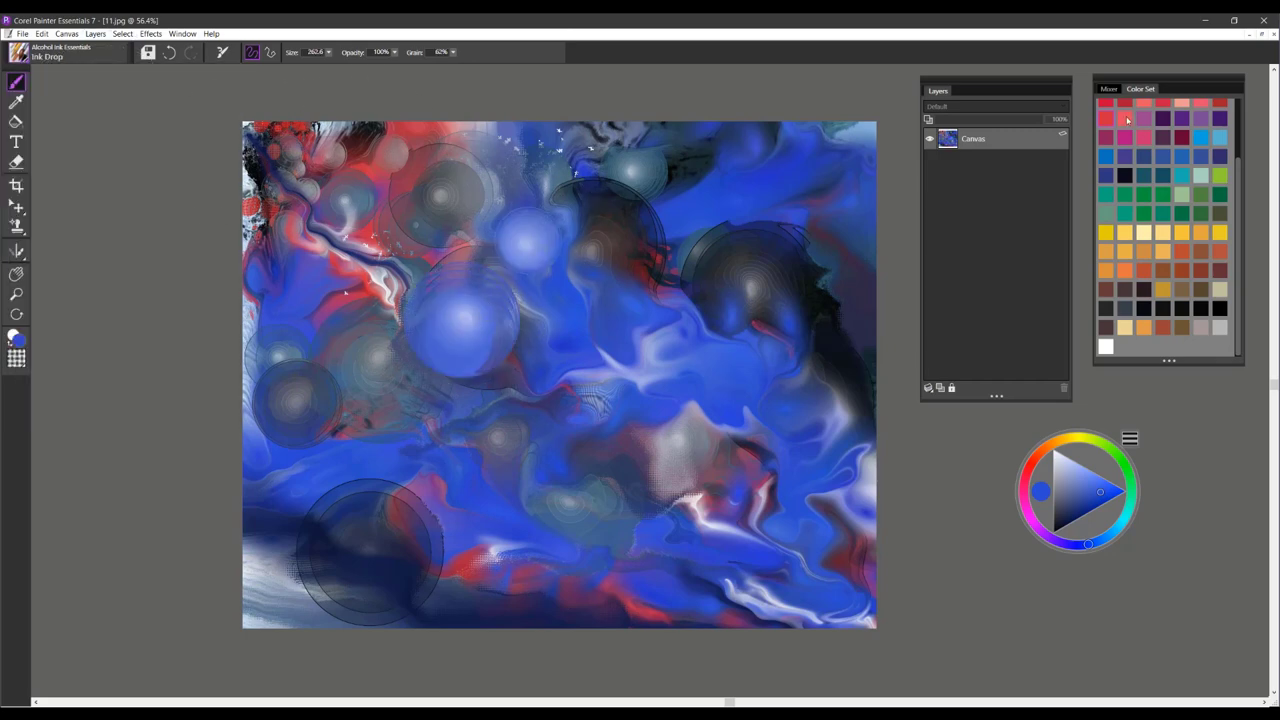
Step: Change the colour to coral red and place ink drops along the top, at the centre, on the left and at the lower right
{"action": "left_click", "coordinate": [1127, 120]}
{"action": "left_click", "coordinate": [758, 206]}
{"action": "left_click", "coordinate": [531, 178]}
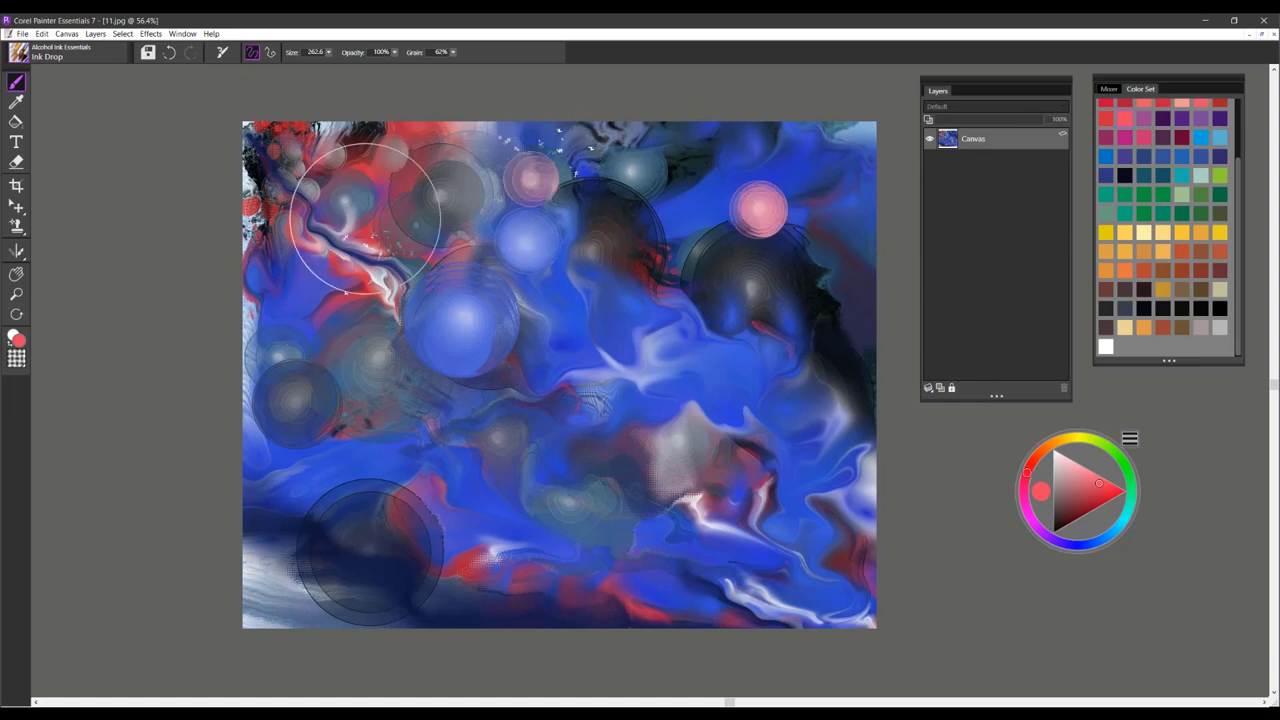
{"action": "left_click", "coordinate": [367, 215]}
{"action": "left_click", "coordinate": [612, 367]}
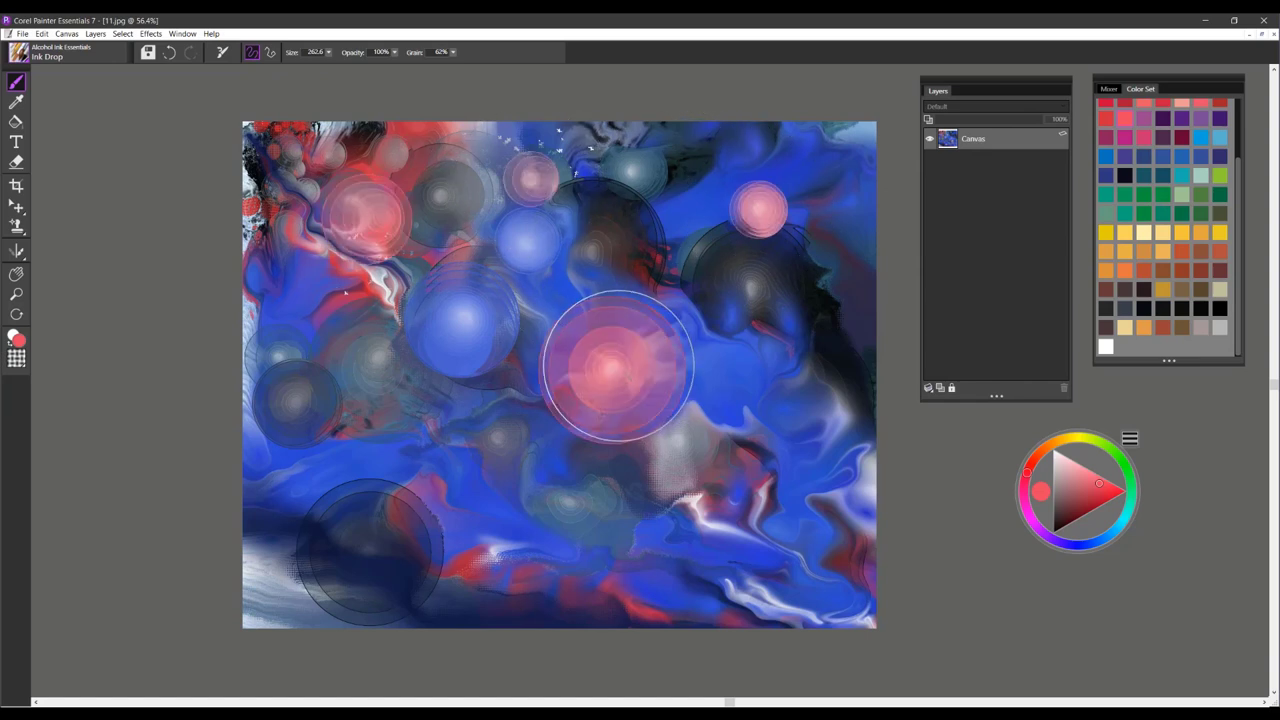
{"action": "left_click", "coordinate": [473, 432]}
{"action": "left_click", "coordinate": [371, 380]}
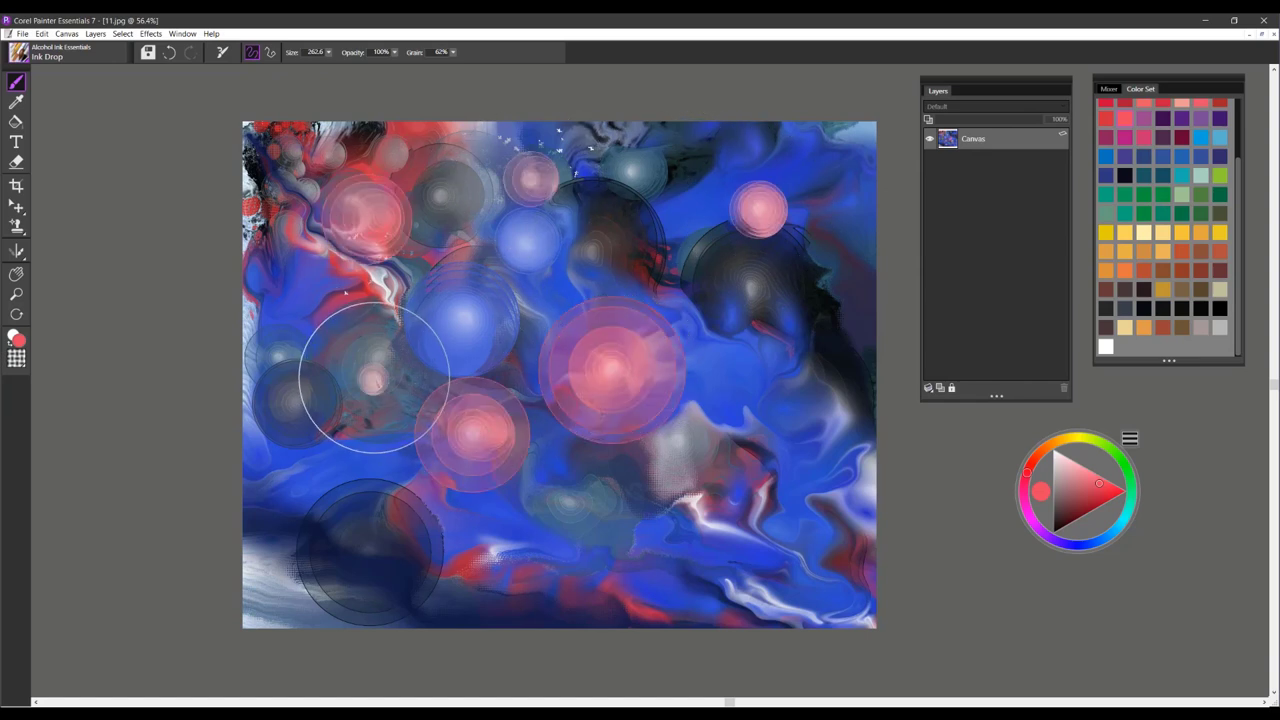
{"action": "left_click", "coordinate": [773, 431]}
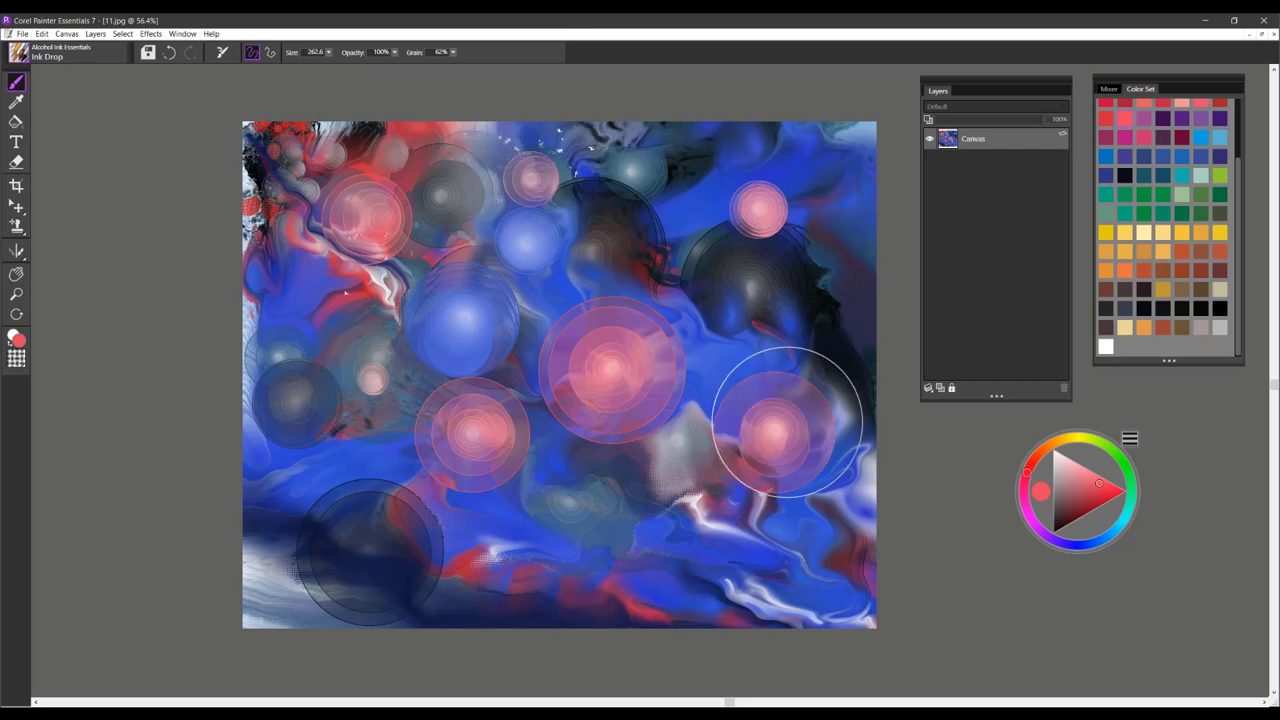
Step: Add smaller coral red ink drops on the left side, inside the large blue drop, and across the upper right
{"action": "left_click", "coordinate": [295, 301]}
{"action": "left_click", "coordinate": [372, 298]}
{"action": "left_click", "coordinate": [383, 274]}
{"action": "left_click", "coordinate": [466, 305]}
{"action": "left_click", "coordinate": [773, 173]}
{"action": "left_click", "coordinate": [737, 161]}
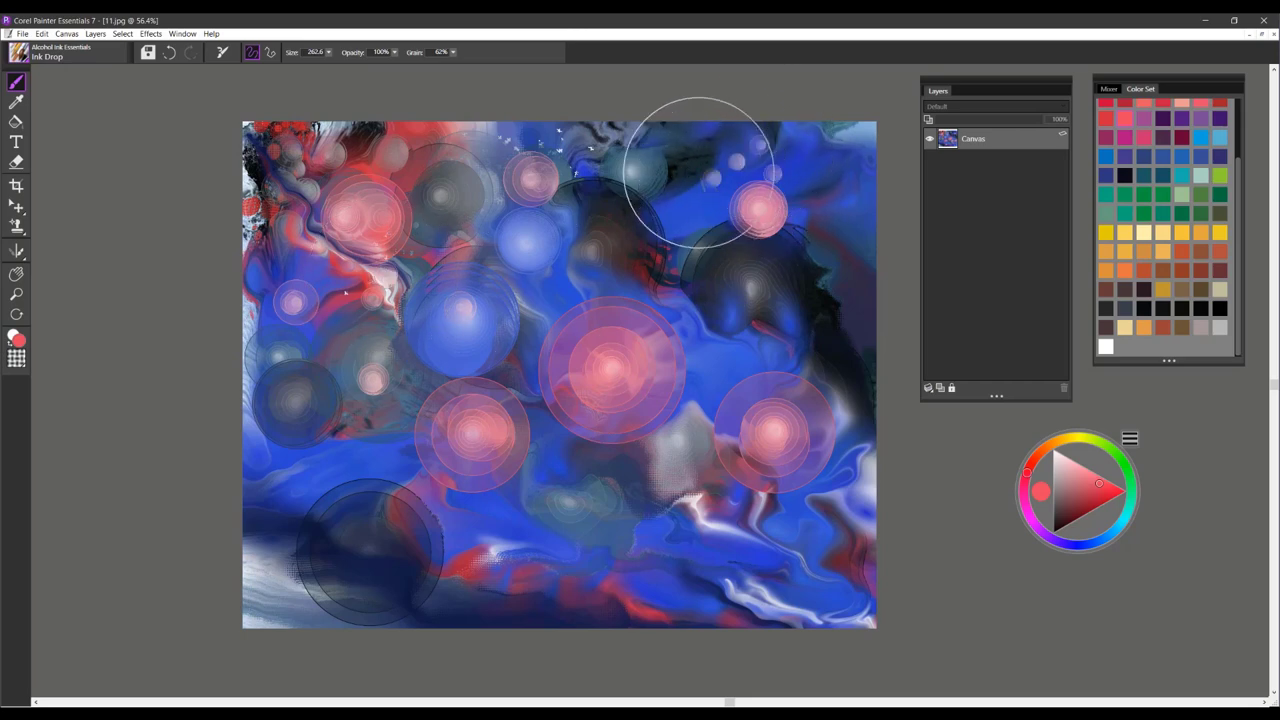
{"action": "left_click", "coordinate": [652, 167]}
{"action": "left_click", "coordinate": [640, 135]}
{"action": "left_click", "coordinate": [846, 258]}
{"action": "left_click", "coordinate": [762, 293]}
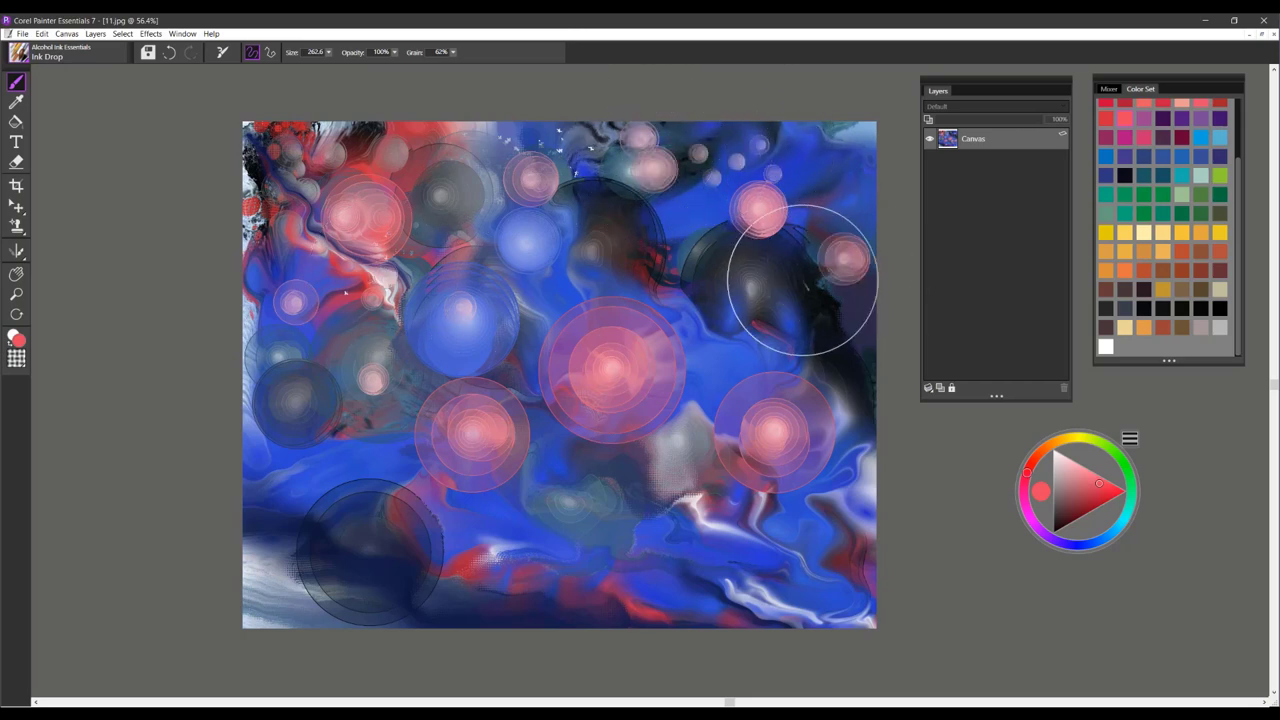
Step: Change the colour to black and place ink drops over the centre, the lower middle, the lower right and the left side
{"action": "left_click", "coordinate": [1218, 314]}
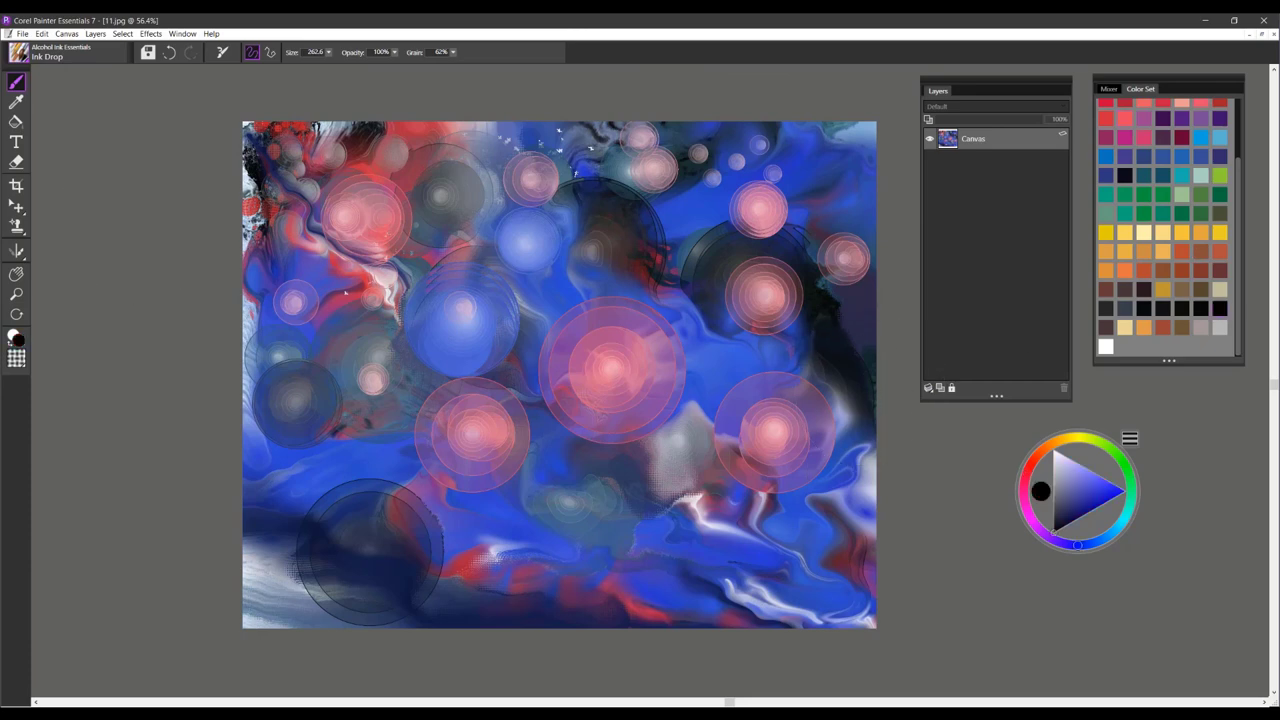
{"action": "left_click", "coordinate": [728, 480]}
{"action": "left_click", "coordinate": [626, 388]}
{"action": "left_click", "coordinate": [537, 468]}
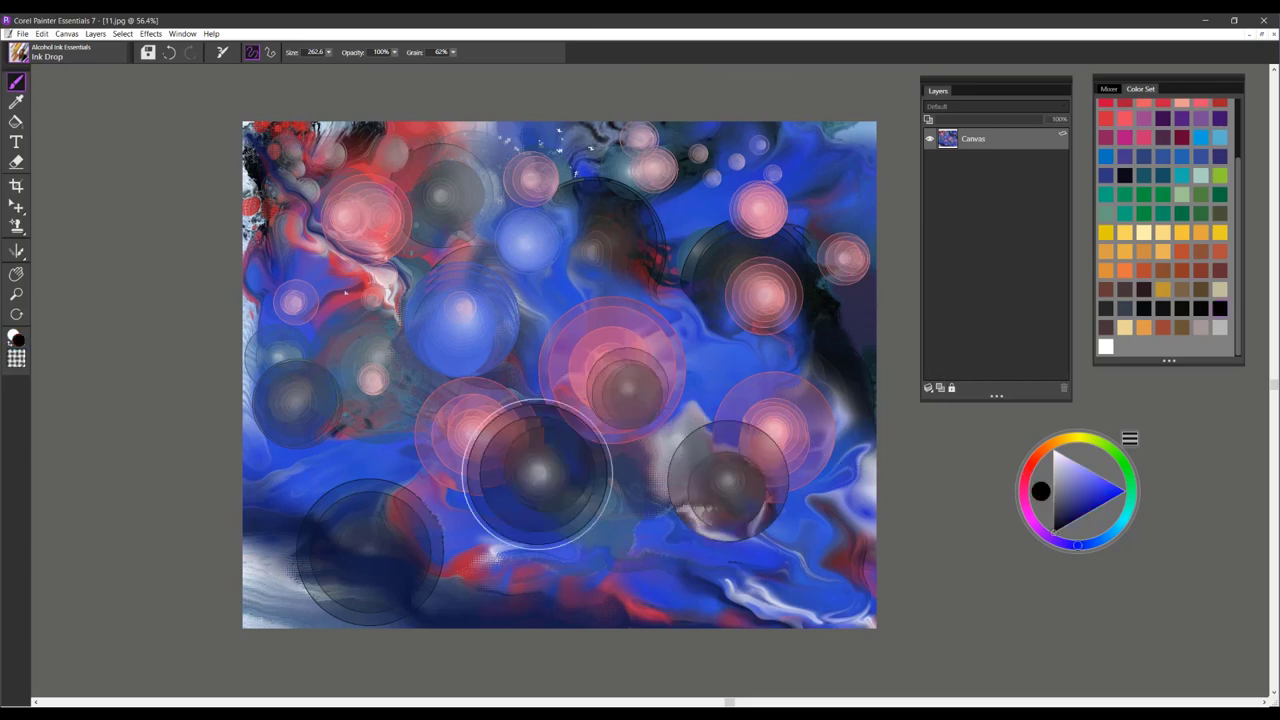
{"action": "left_click", "coordinate": [345, 333]}
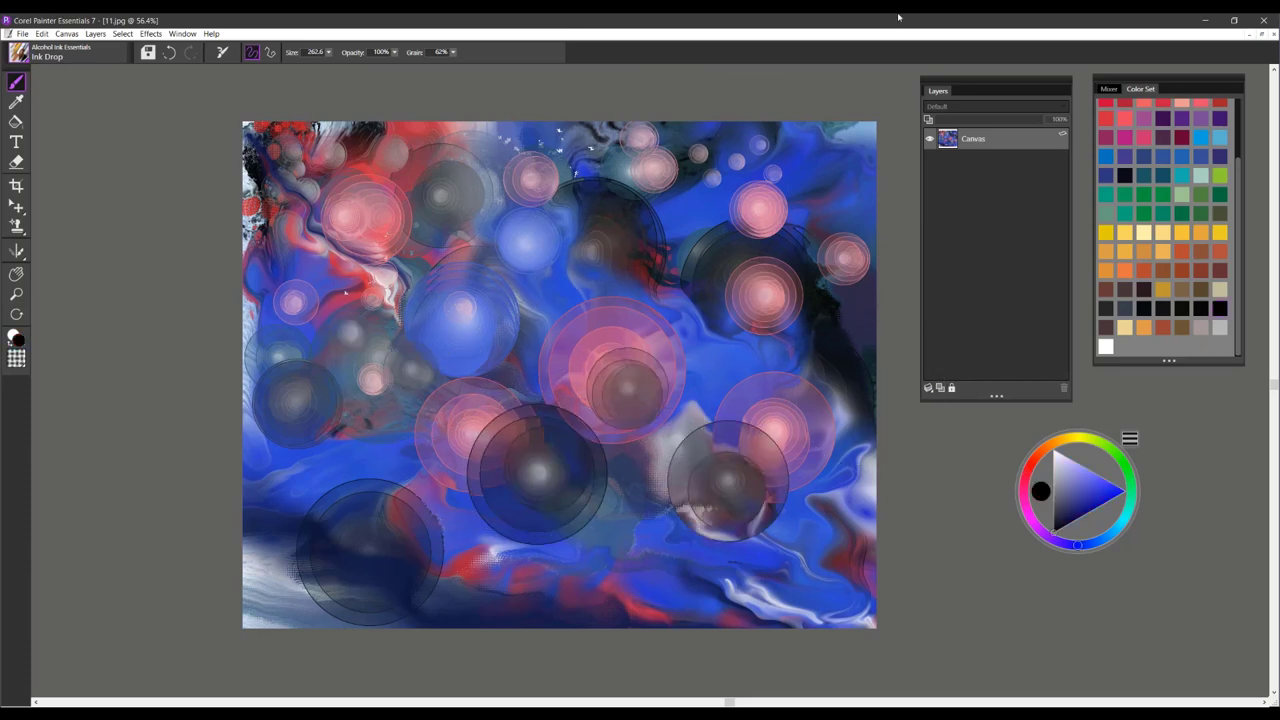